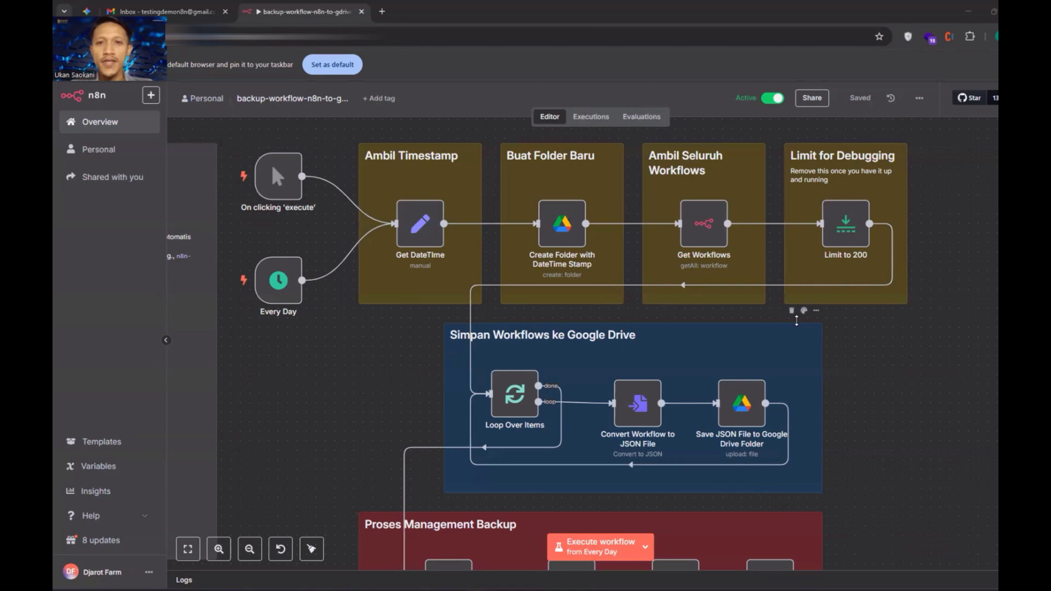
Examine the workflow's description note, including its setup steps, and the connected node groups beside it
scroll(796, 320, "left", 1)
scroll(796, 320, "left", 10)
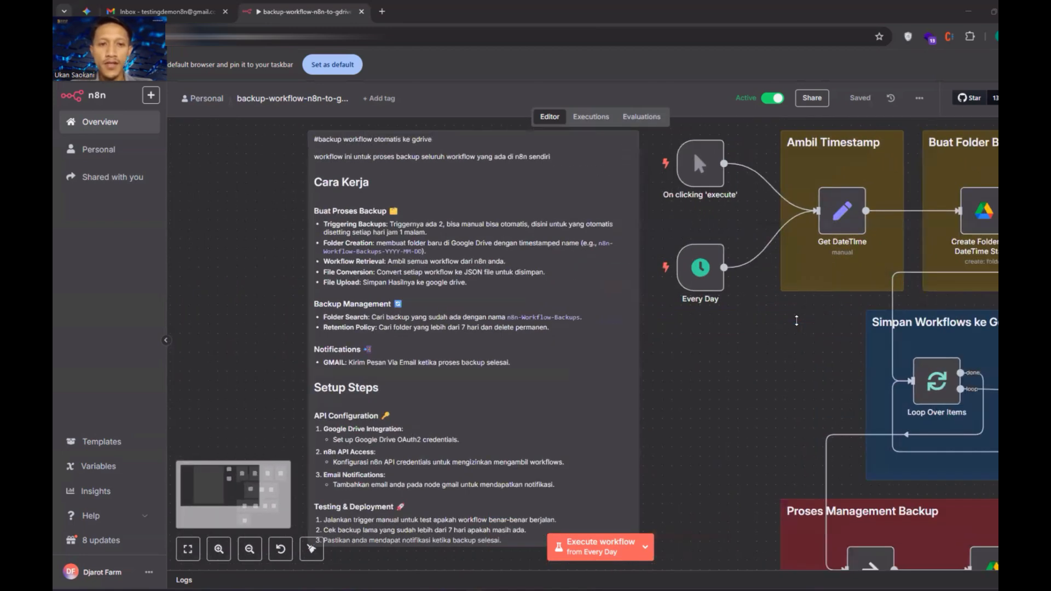
scroll(796, 320, "down", 5)
scroll(796, 320, "up", 6)
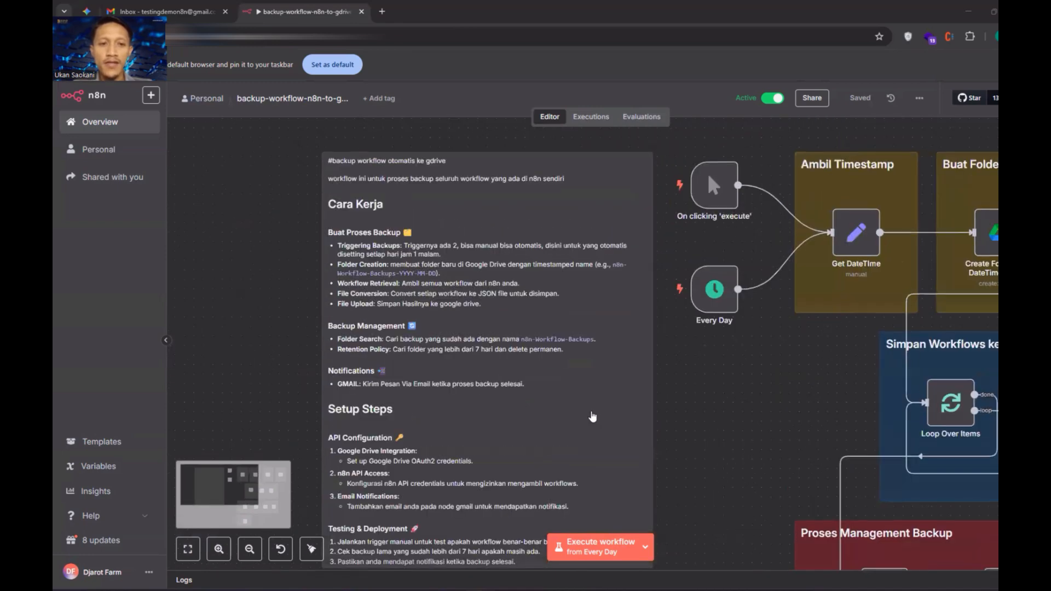
scroll(592, 417, "down", 3)
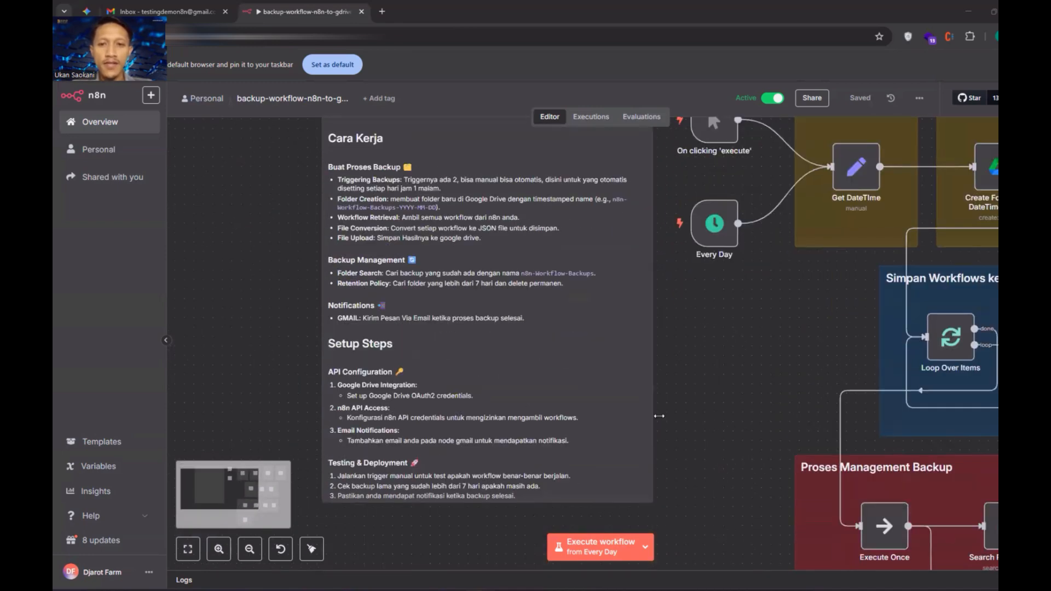
scroll(723, 421, "right", 6)
scroll(722, 420, "right", 3)
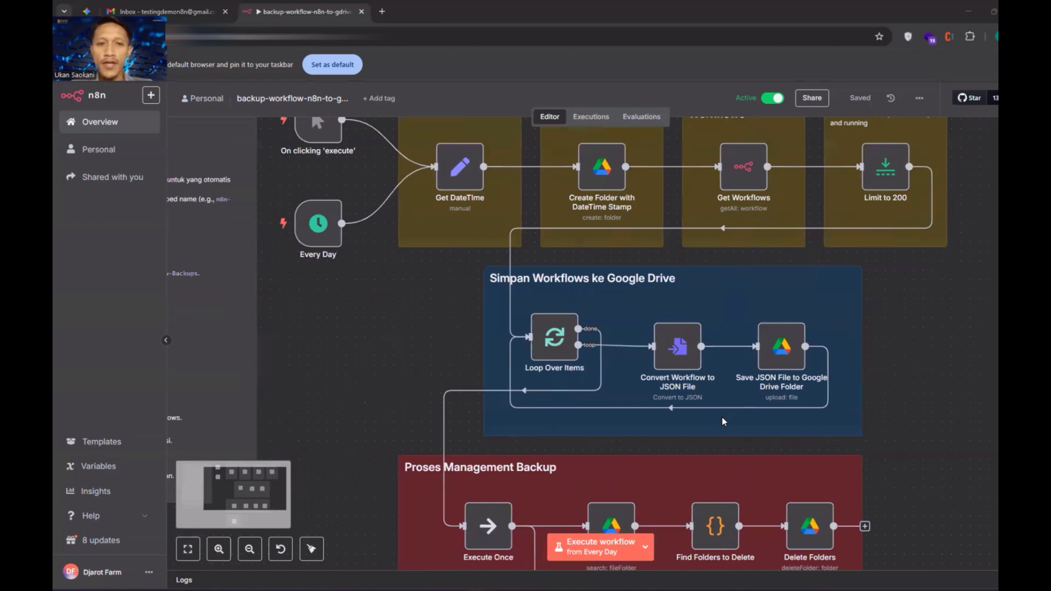
scroll(723, 421, "up", 2)
scroll(723, 420, "up", 1)
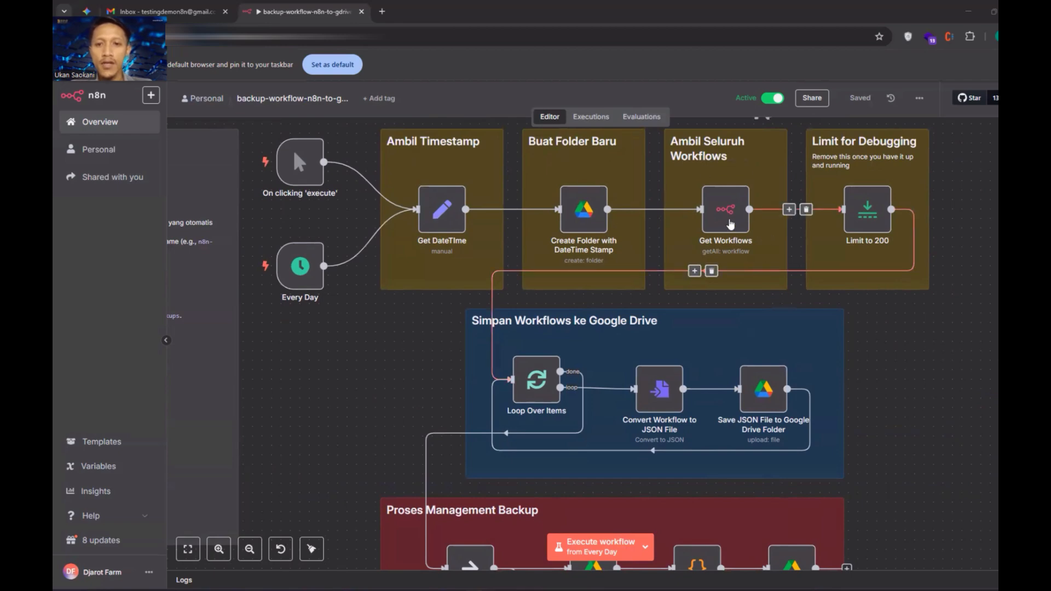
Look over the workflow's sections from the Get Workflows node down to the email notification
left_click(730, 224)
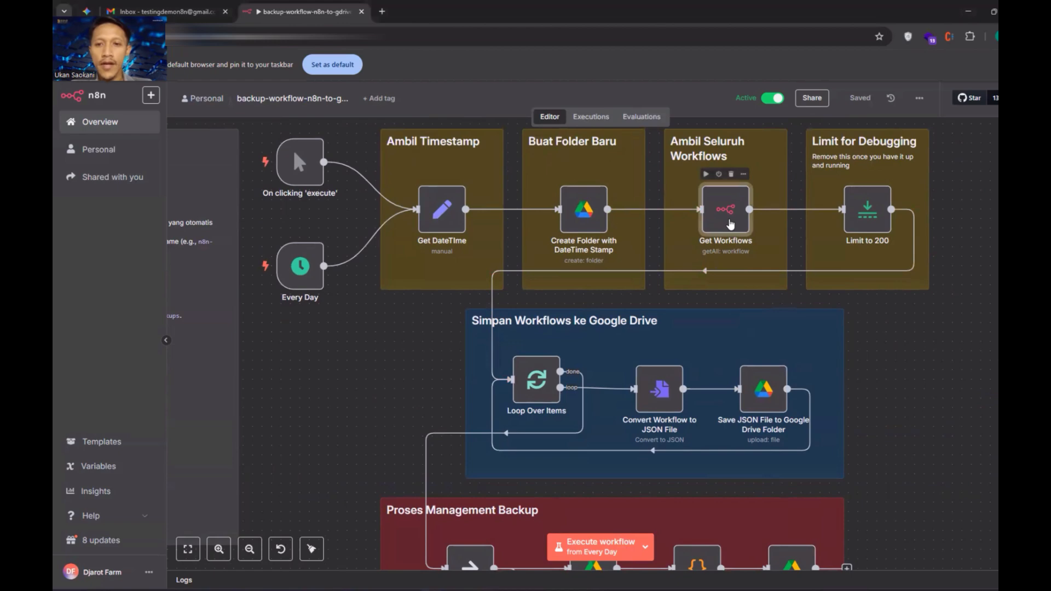
left_click(923, 357)
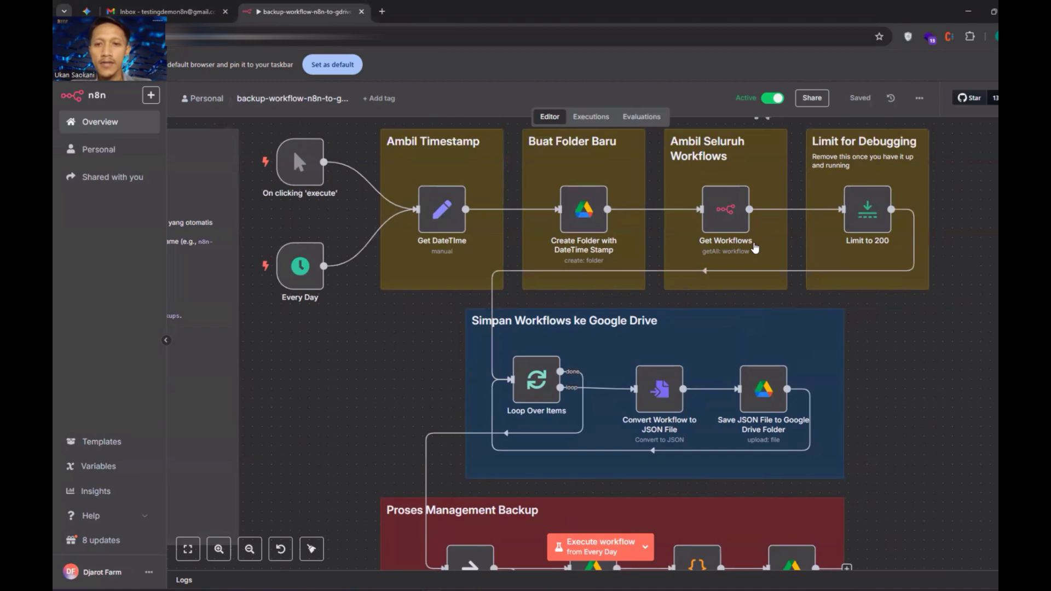
mouse_move(728, 233)
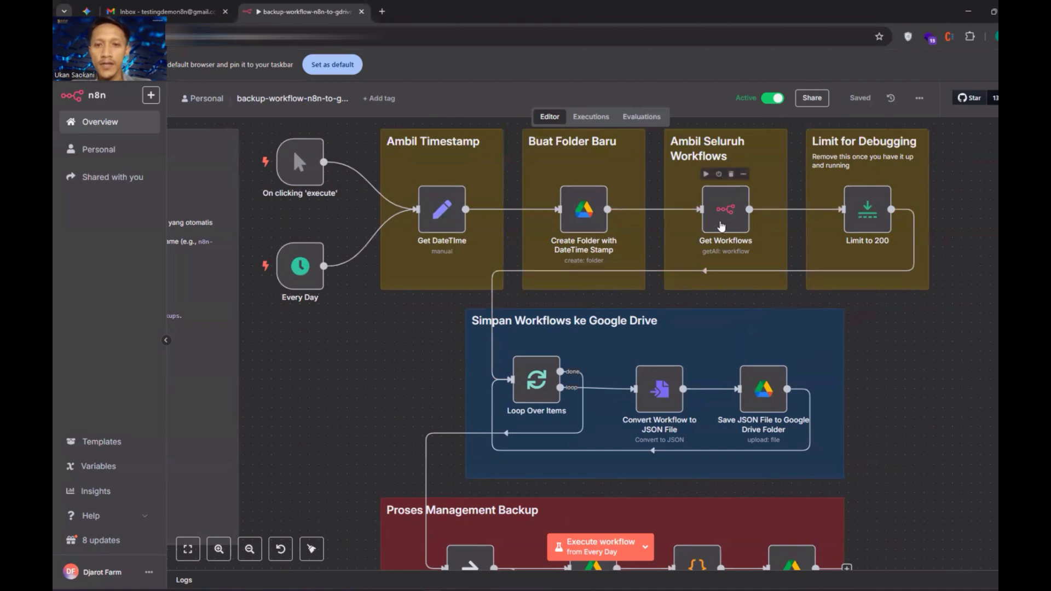
scroll(721, 226, "down", 5)
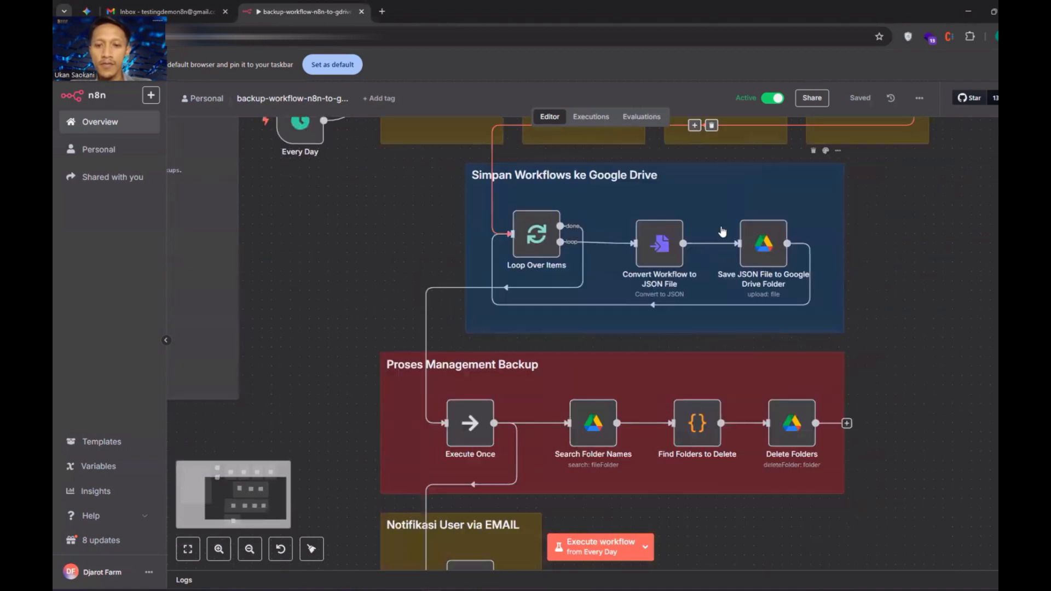
scroll(721, 232, "down", 4)
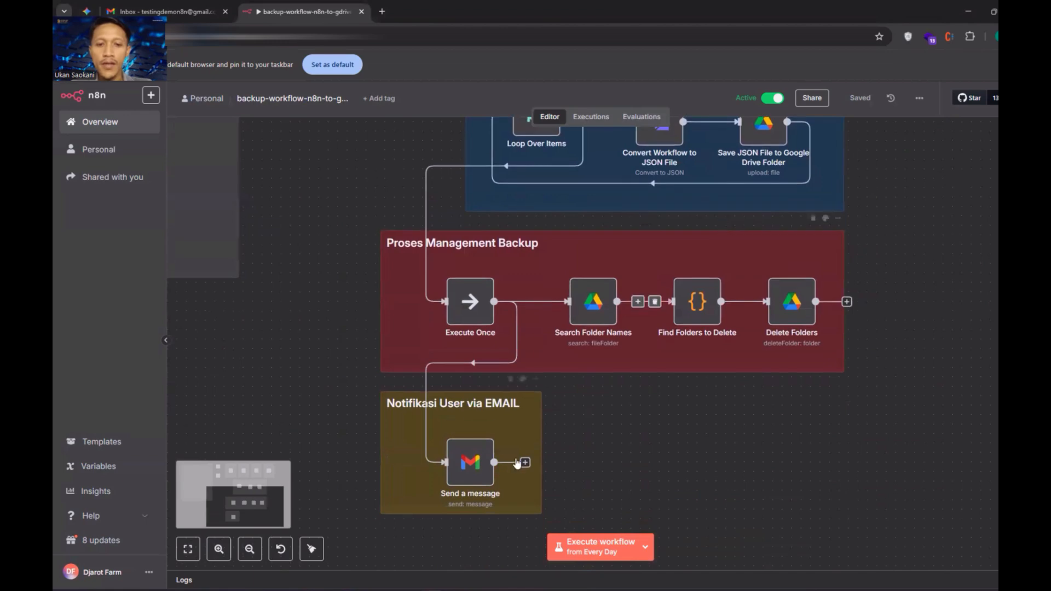
mouse_move(466, 476)
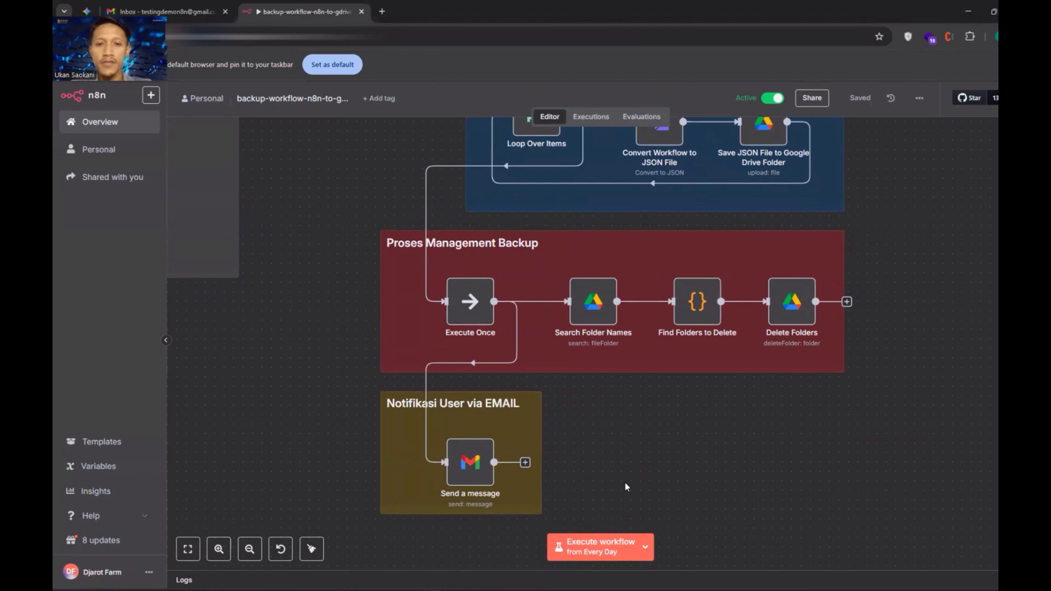
scroll(629, 500, "up", 5)
scroll(629, 503, "up", 5)
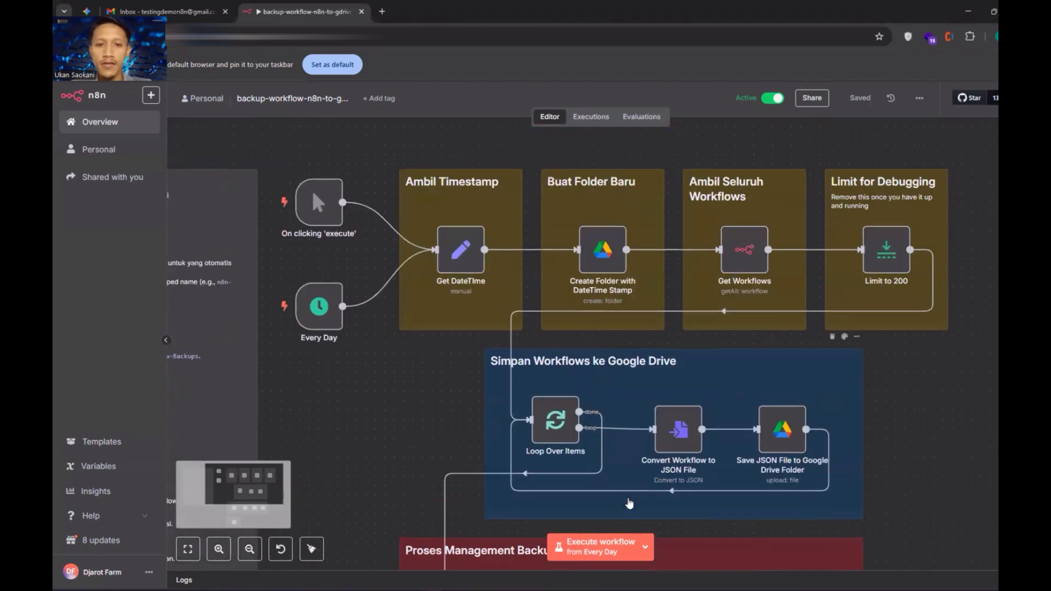
Review the schedule rules of the Every Day trigger and return to the canvas
scroll(438, 459, "left", 3)
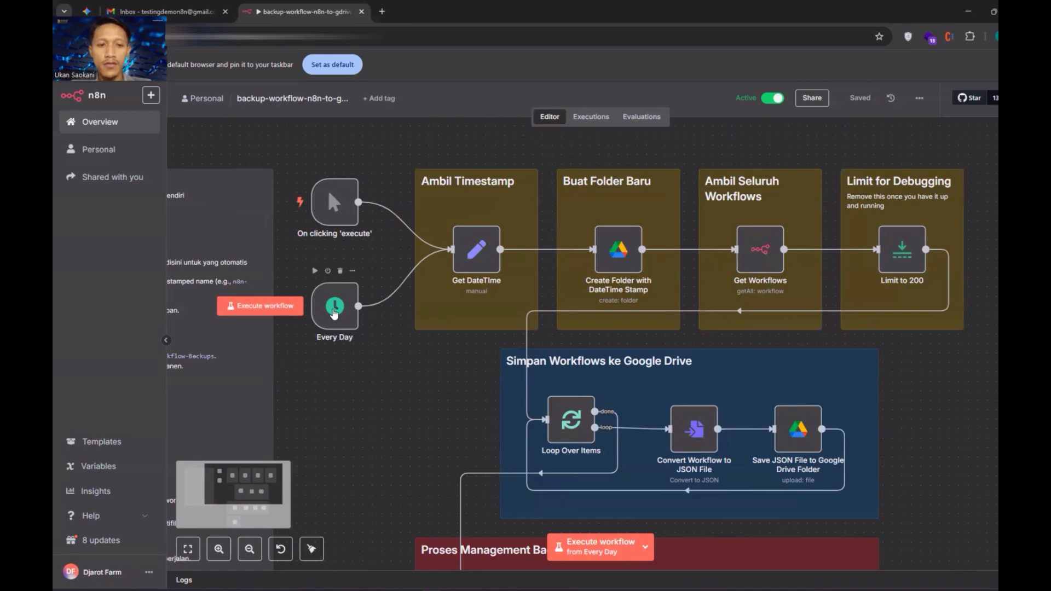
double_click(333, 309)
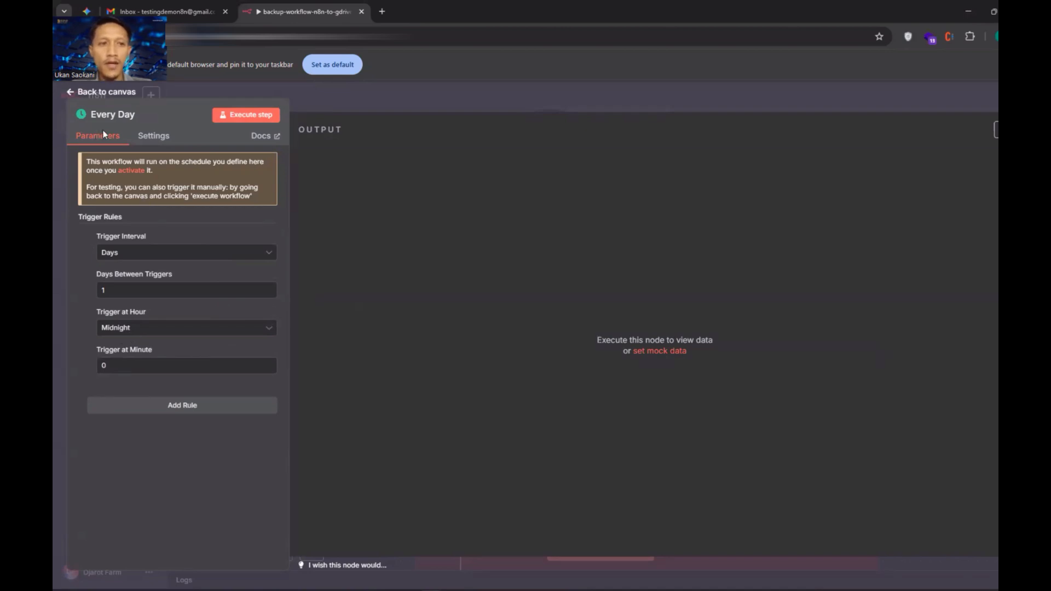
key("Escape")
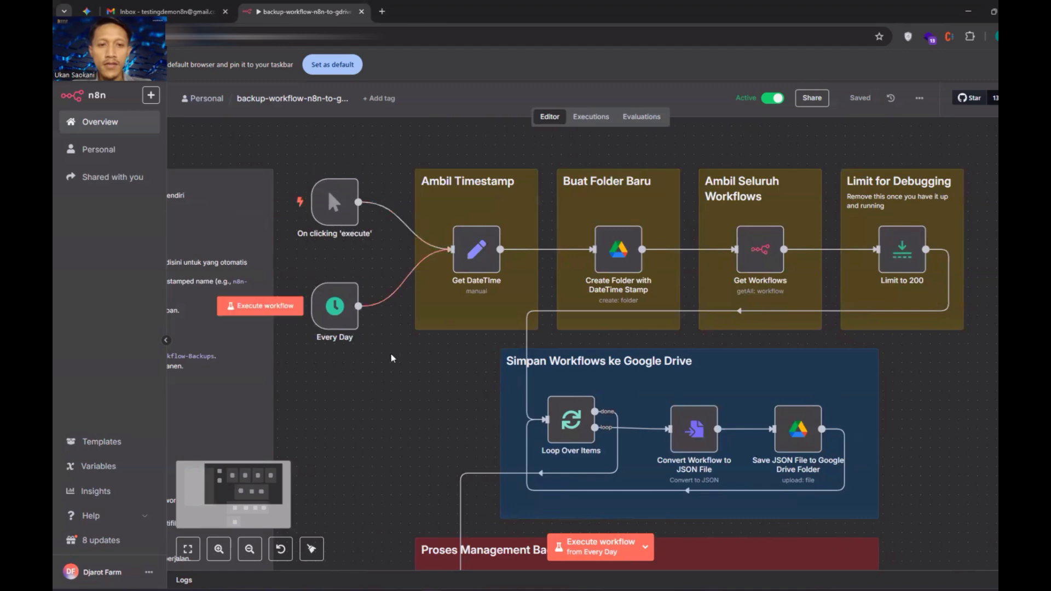
Trace the flow from the manual trigger through the backup management section, and return to the two triggers
mouse_move(344, 203)
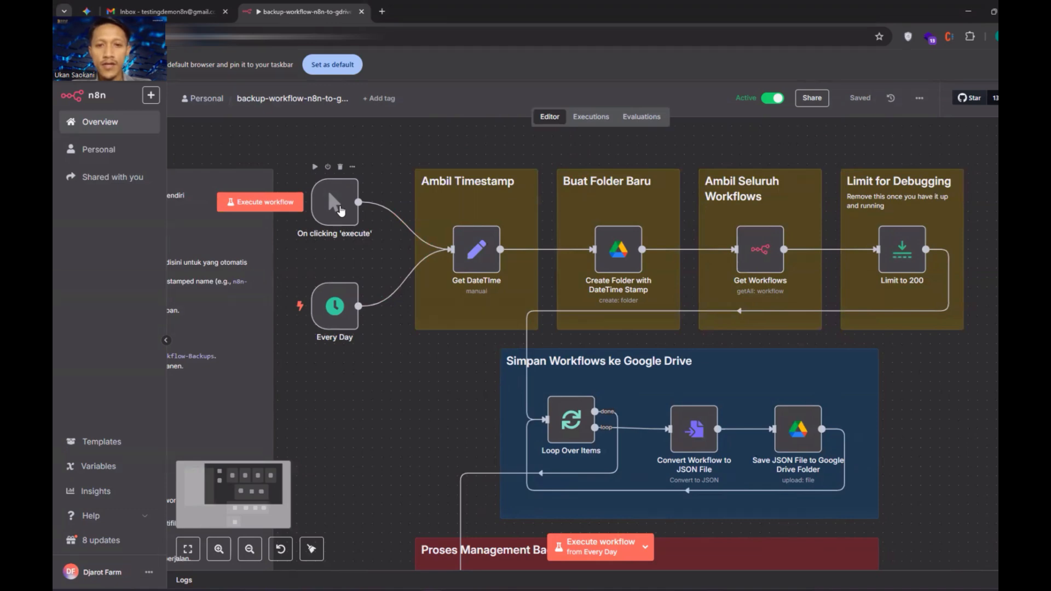
scroll(548, 403, "down", 3)
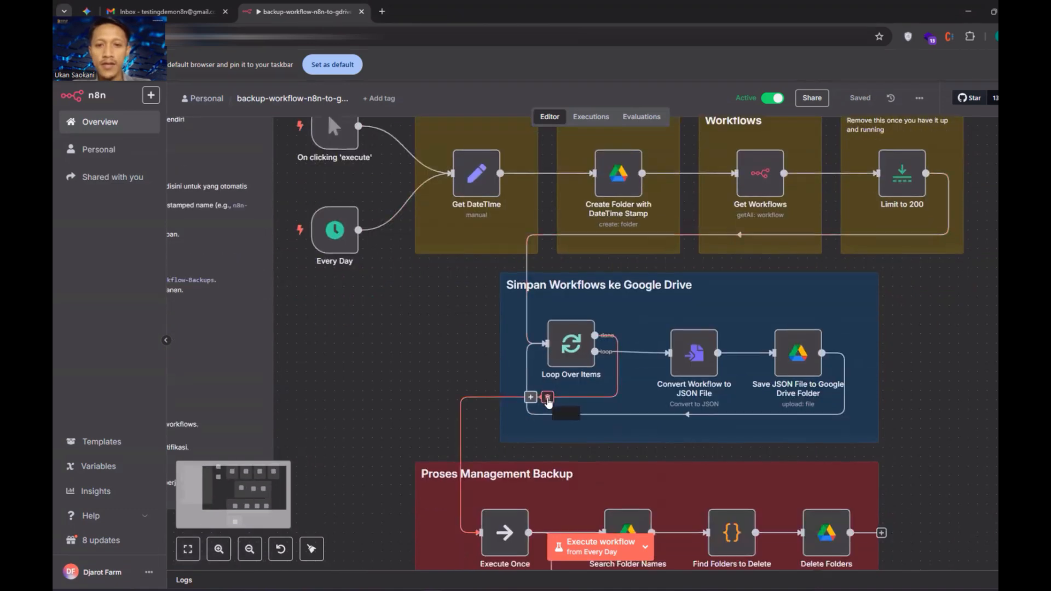
scroll(548, 402, "down", 3)
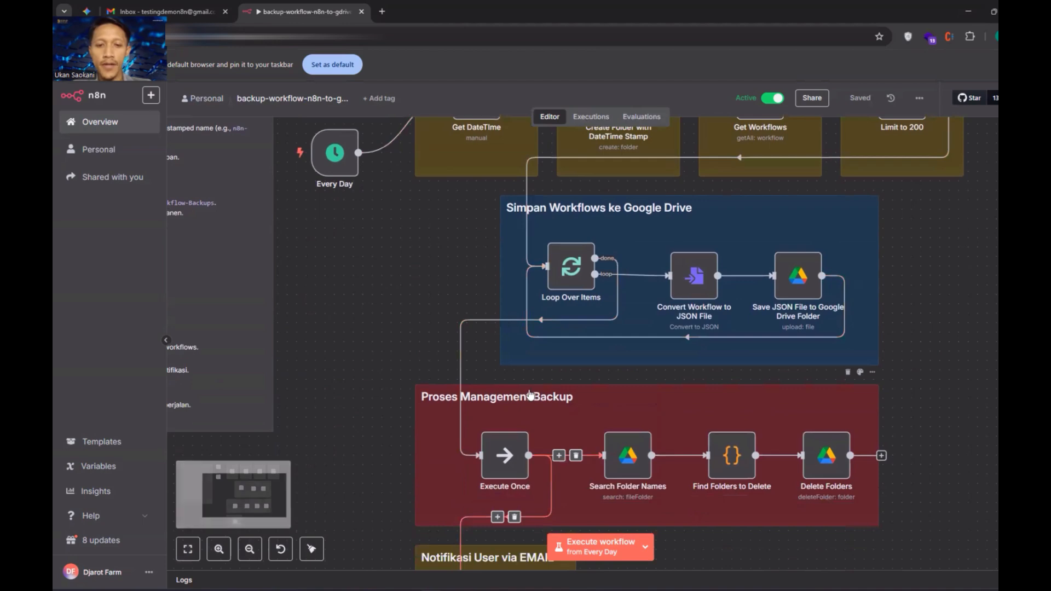
scroll(529, 394, "down", 3)
scroll(490, 354, "up", 10)
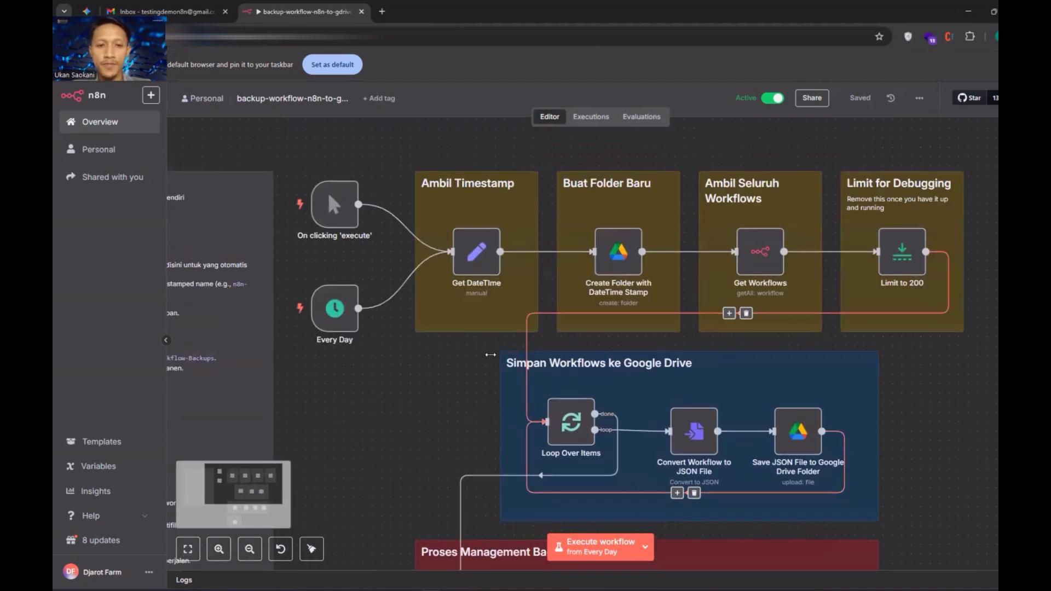
mouse_move(367, 259)
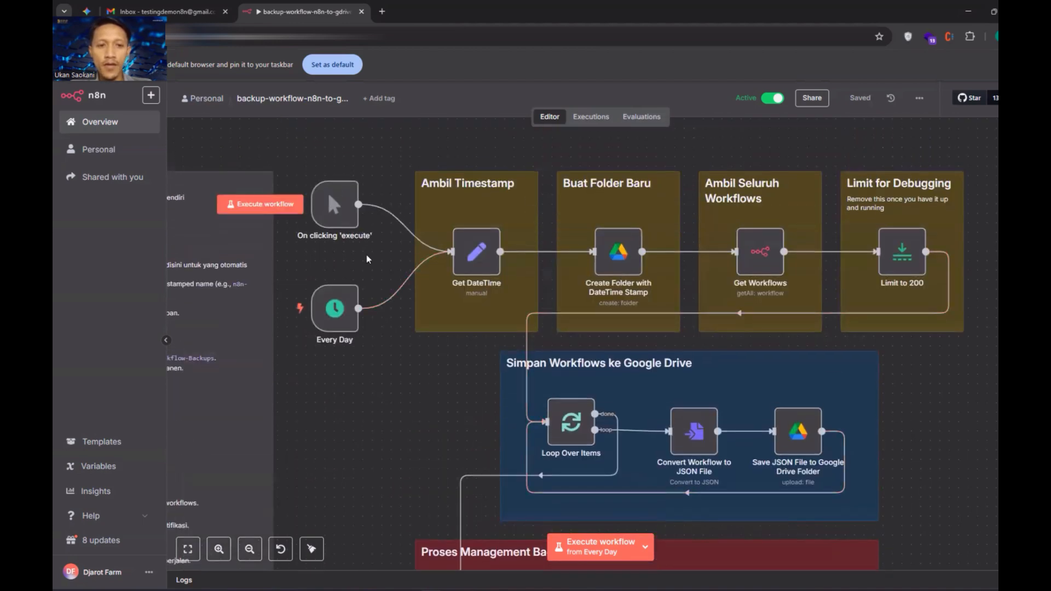
mouse_move(336, 309)
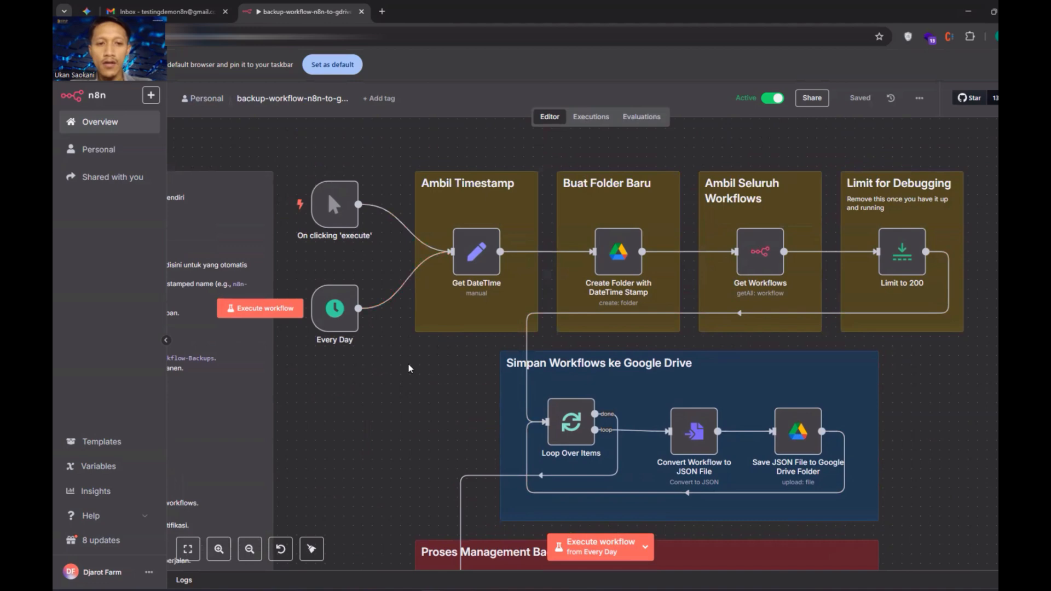
Review the field mapping in the Get DateTime node and return to the canvas
scroll(428, 192, "right", 3)
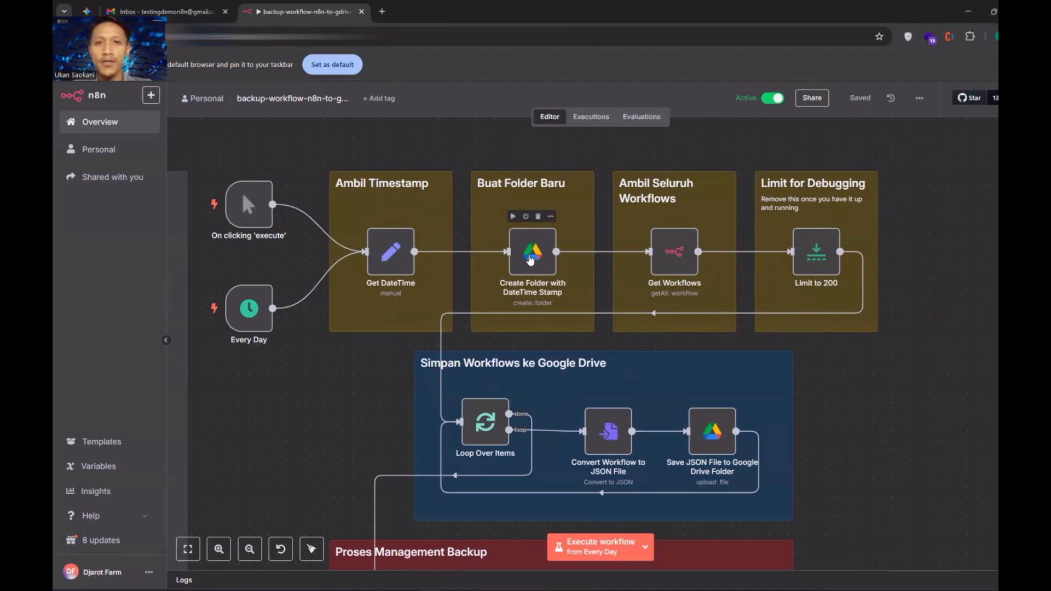
left_click(379, 257)
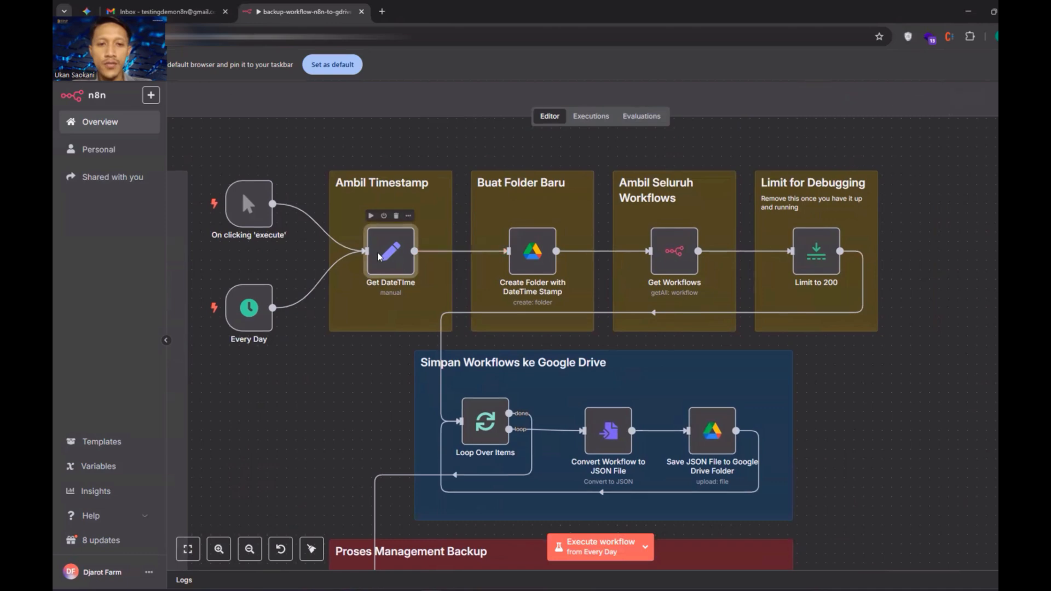
double_click(378, 257)
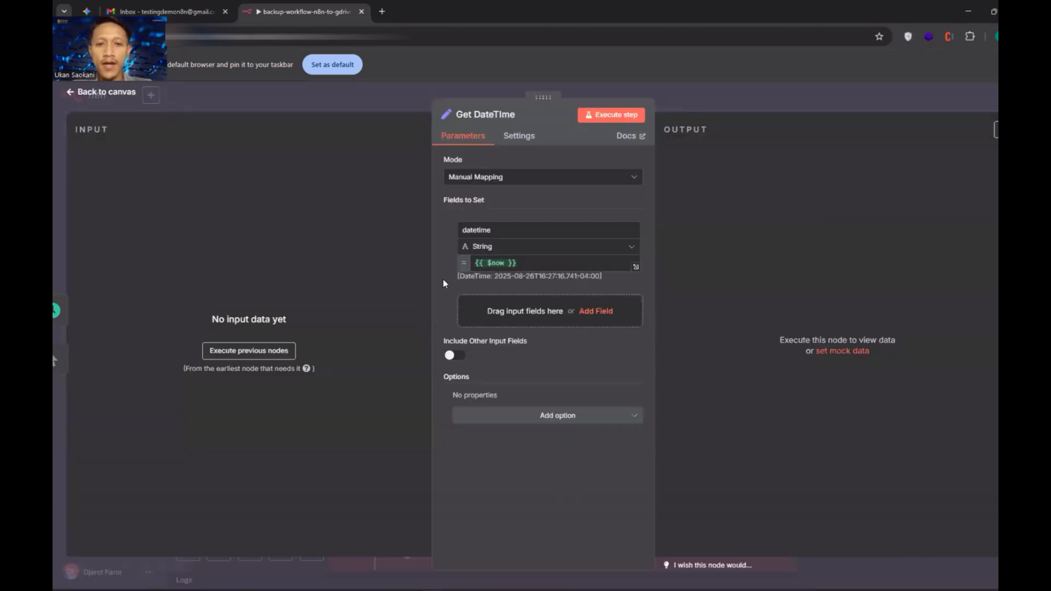
left_click(86, 94)
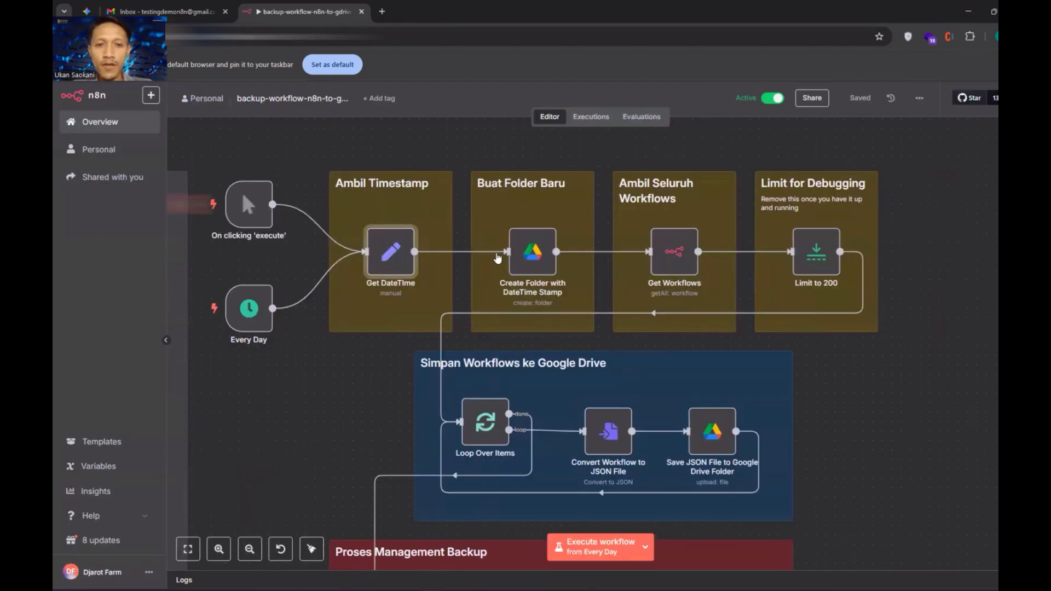
Compare the folder name expression in the Create Folder node with the datetime field in the Get DateTime node
mouse_move(537, 253)
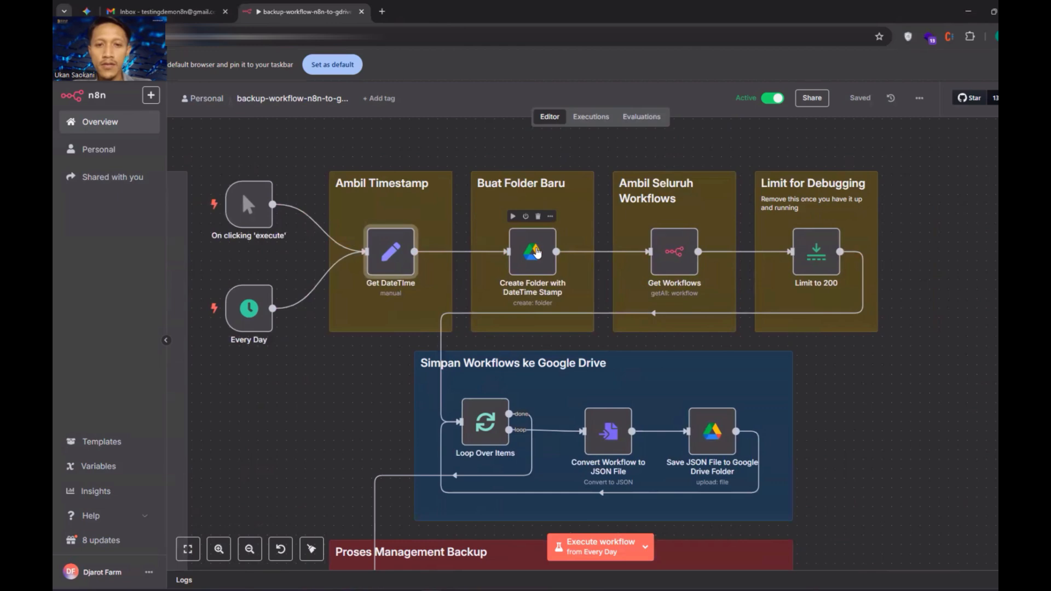
double_click(538, 253)
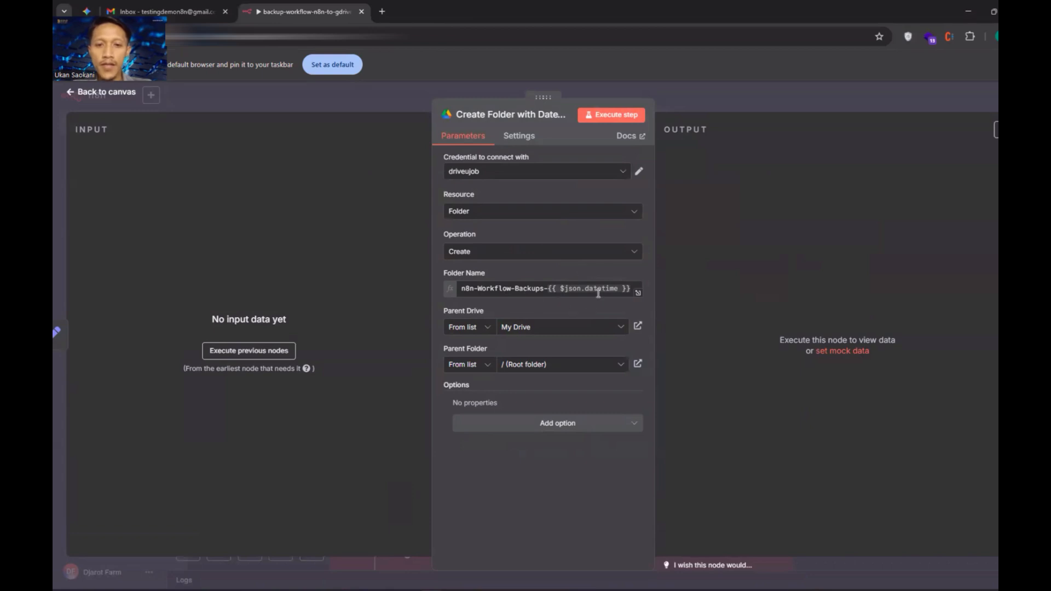
left_click(92, 96)
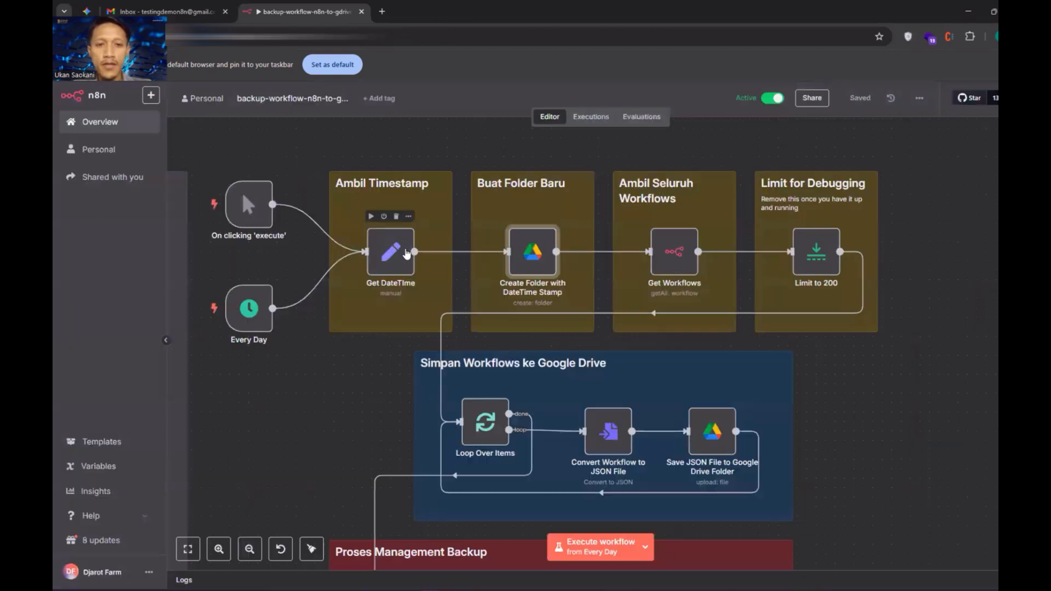
double_click(394, 263)
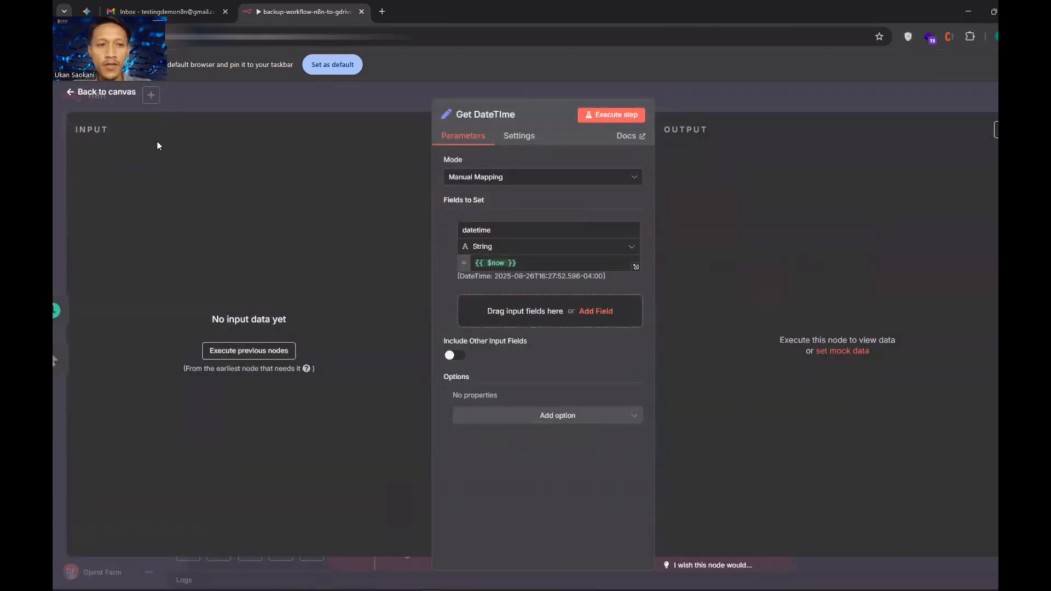
left_click(93, 93)
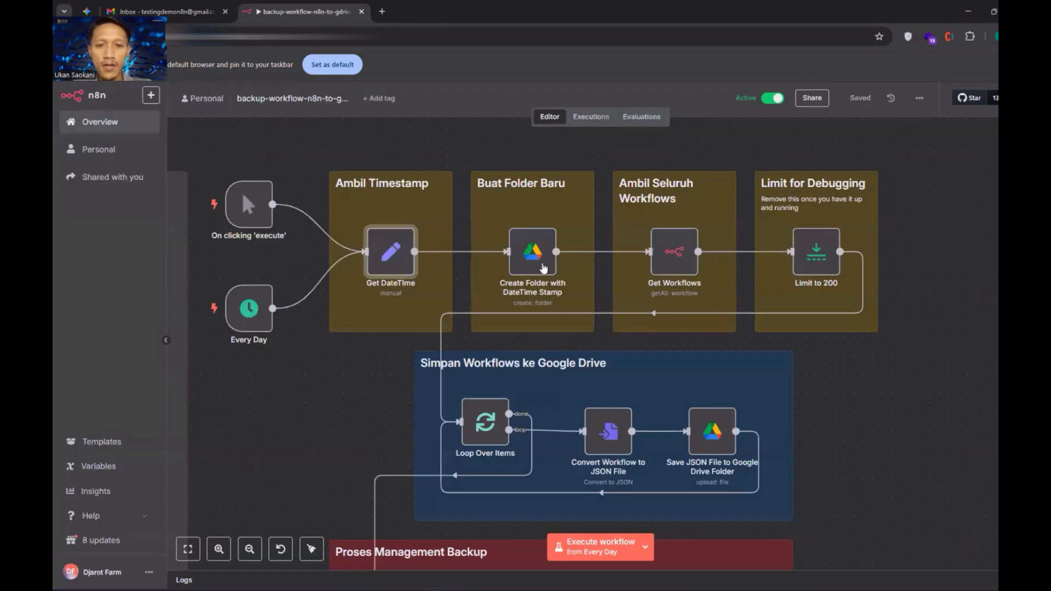
Inspect the Create Folder node's parent folder choices without changing them, and return to the canvas
left_click(544, 267)
double_click(544, 267)
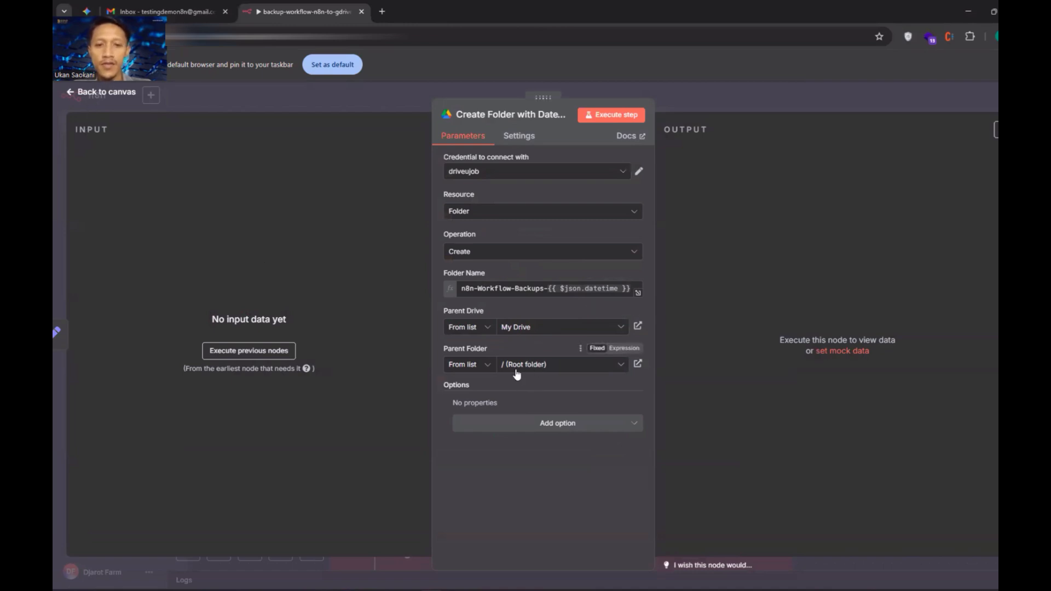
left_click(515, 371)
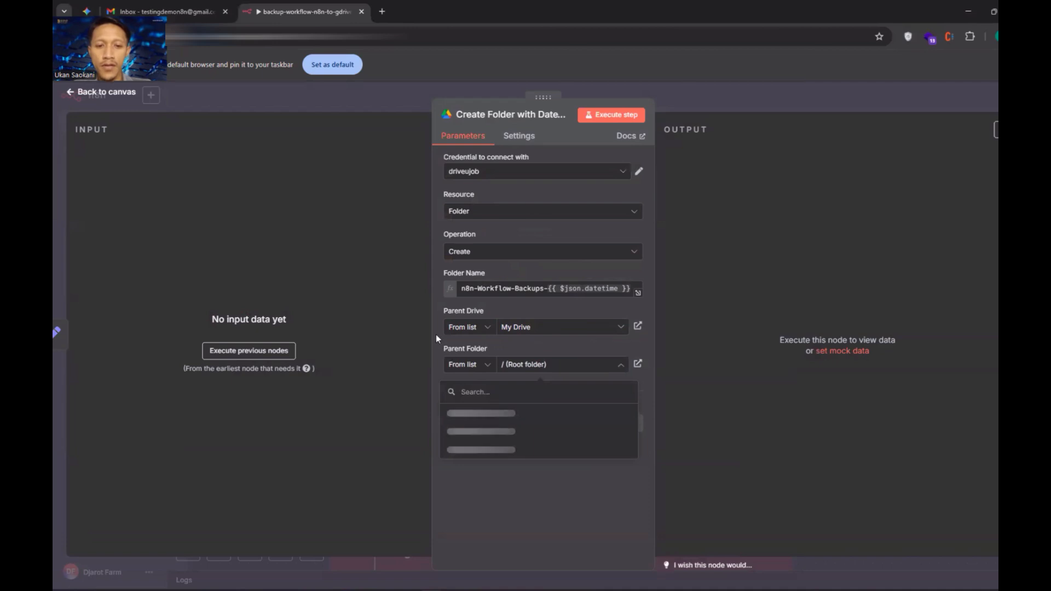
left_click(406, 296)
left_click(82, 96)
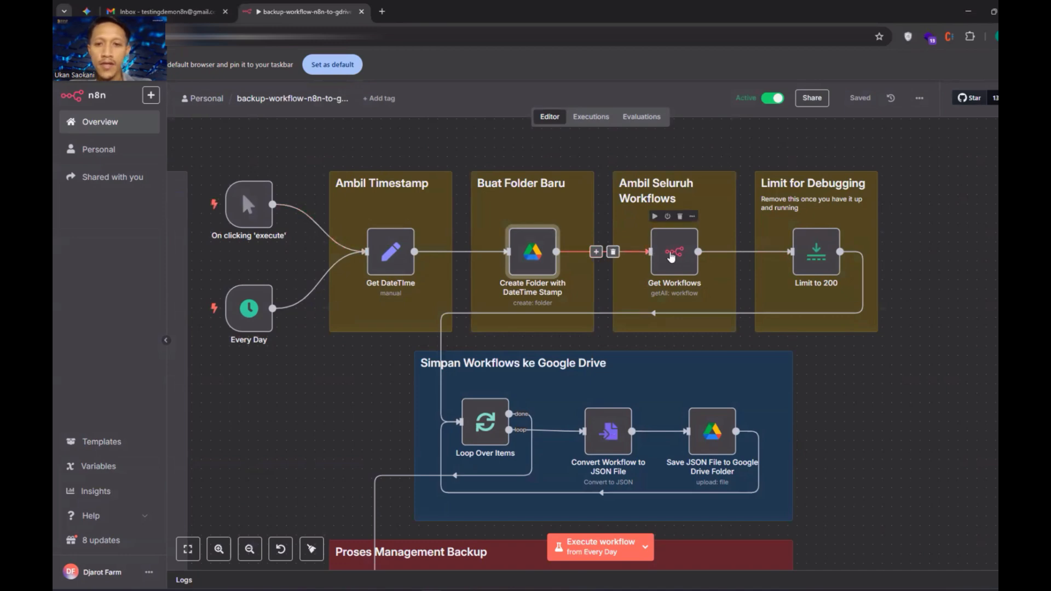
Inspect the Get Workflows node's parameters and its available credentials, keeping the selected credential
double_click(671, 257)
left_click(548, 175)
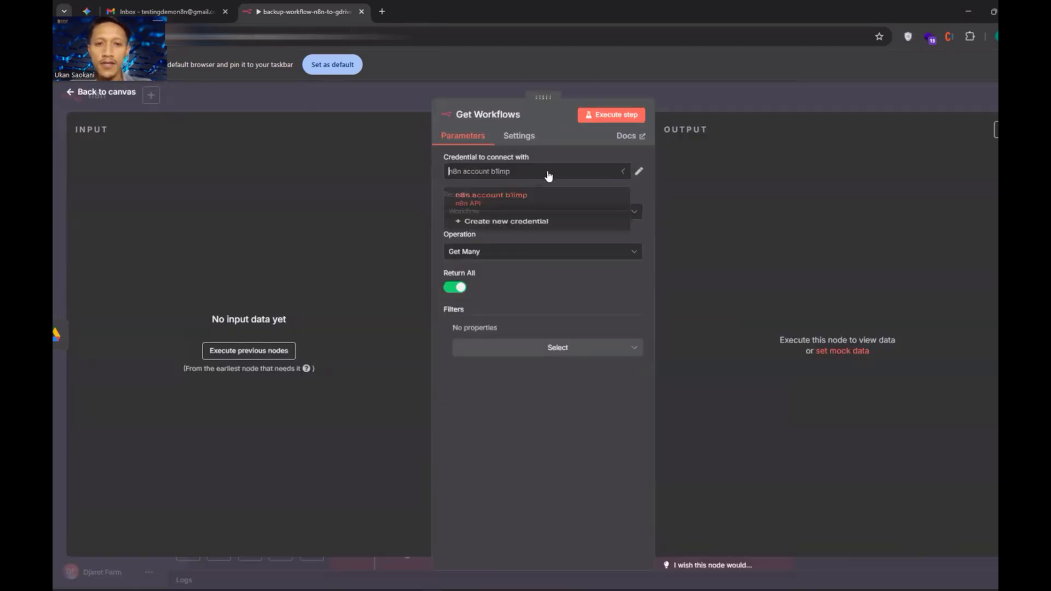
left_click(436, 157)
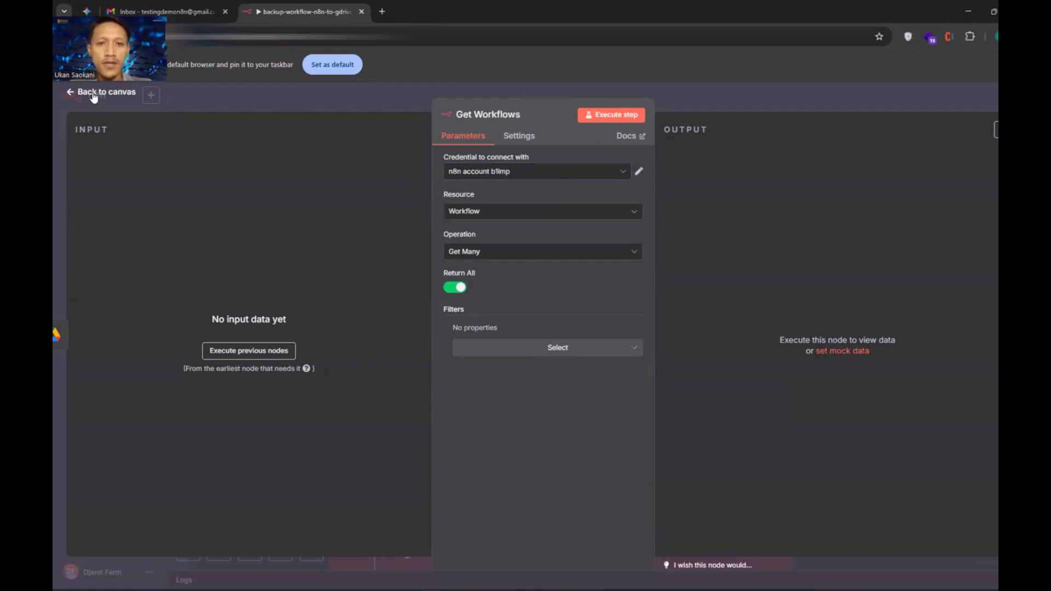
Review the fields of a blank n8n API credential in the Get Workflows node, and return to the canvas without creating it
left_click(625, 171)
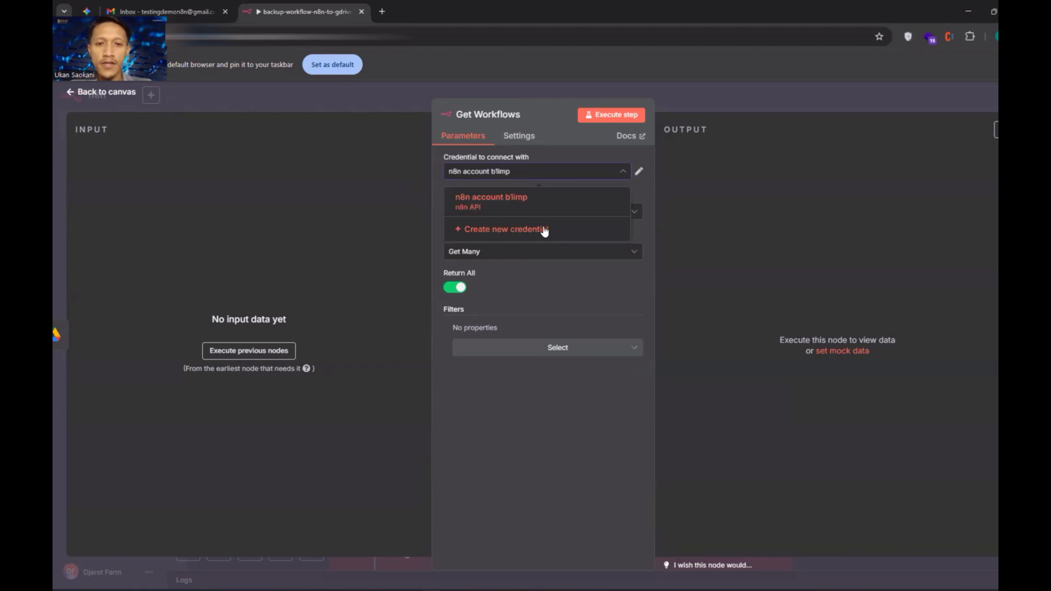
left_click(544, 230)
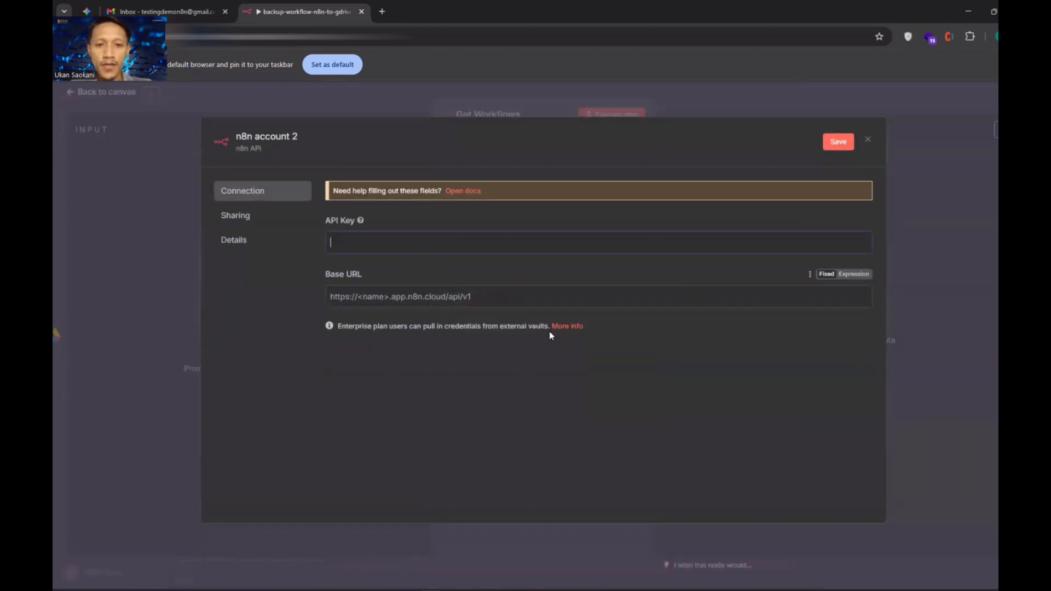
left_click(868, 142)
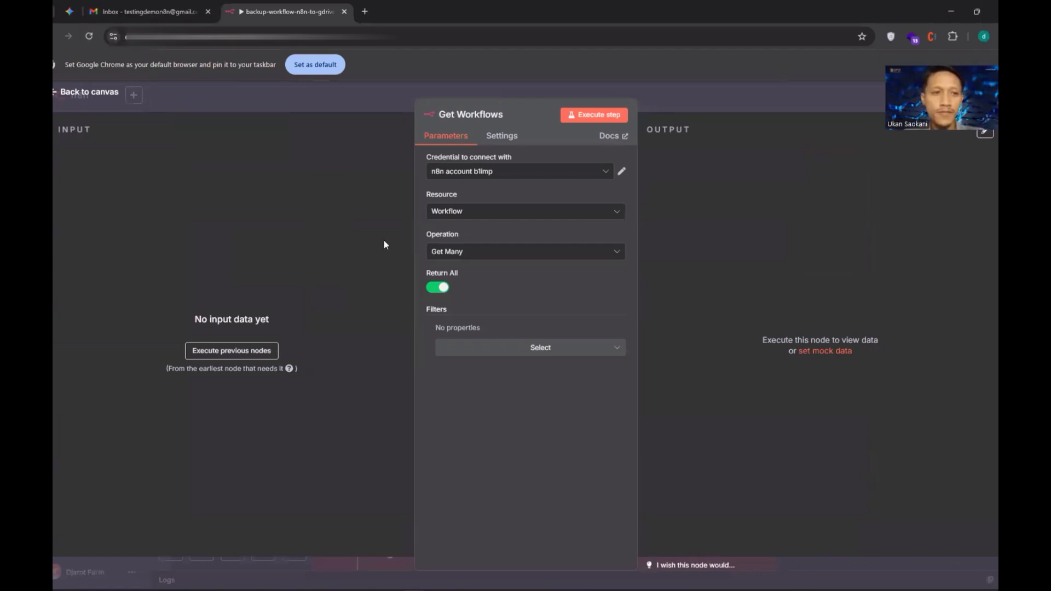
left_click(89, 92)
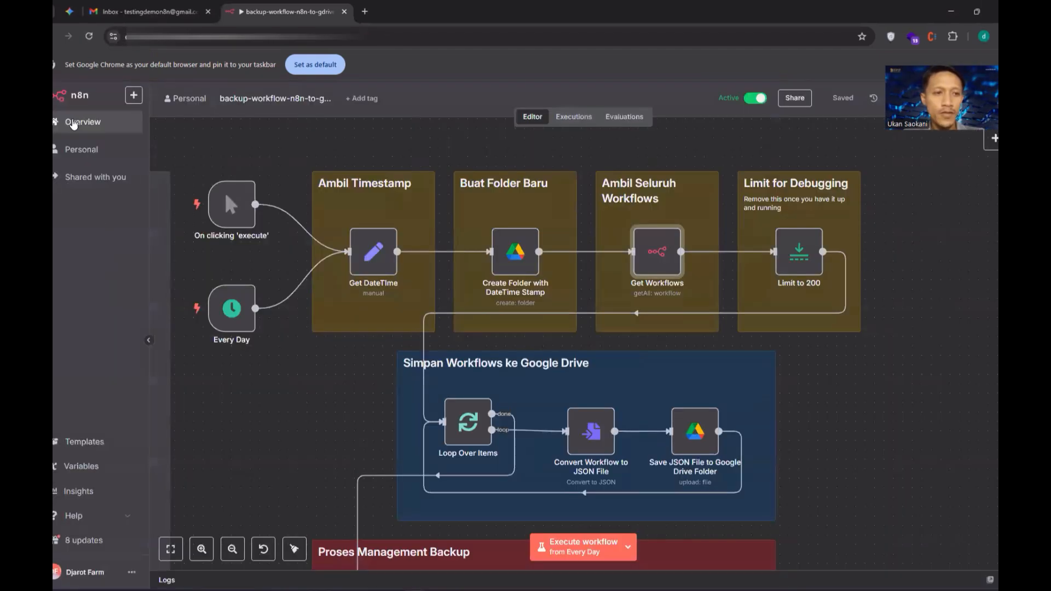
Open the n8n API settings and start a new API key labelled "backup"
left_click(74, 122)
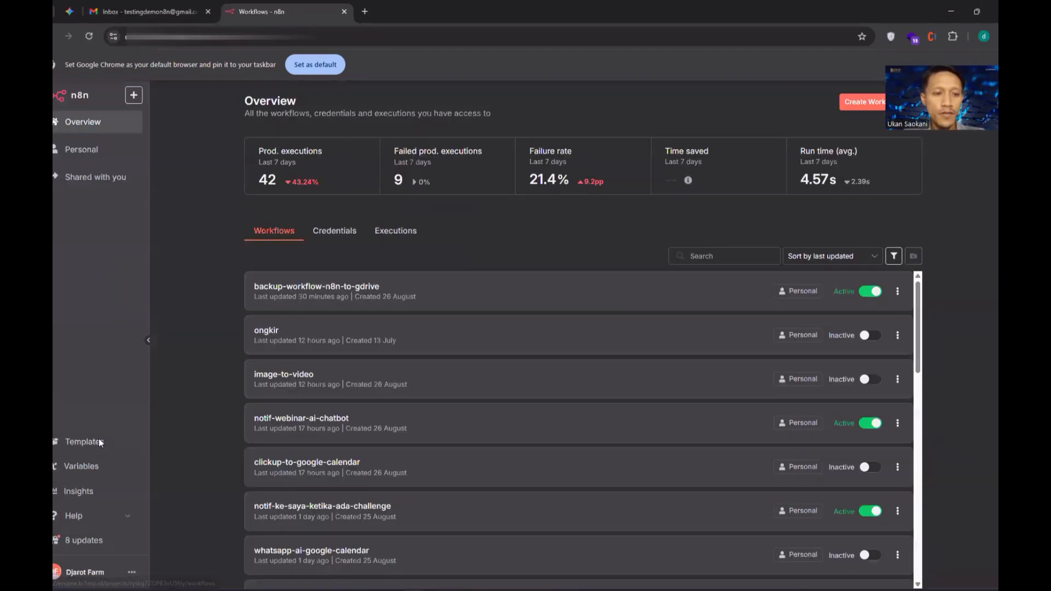
left_click(132, 572)
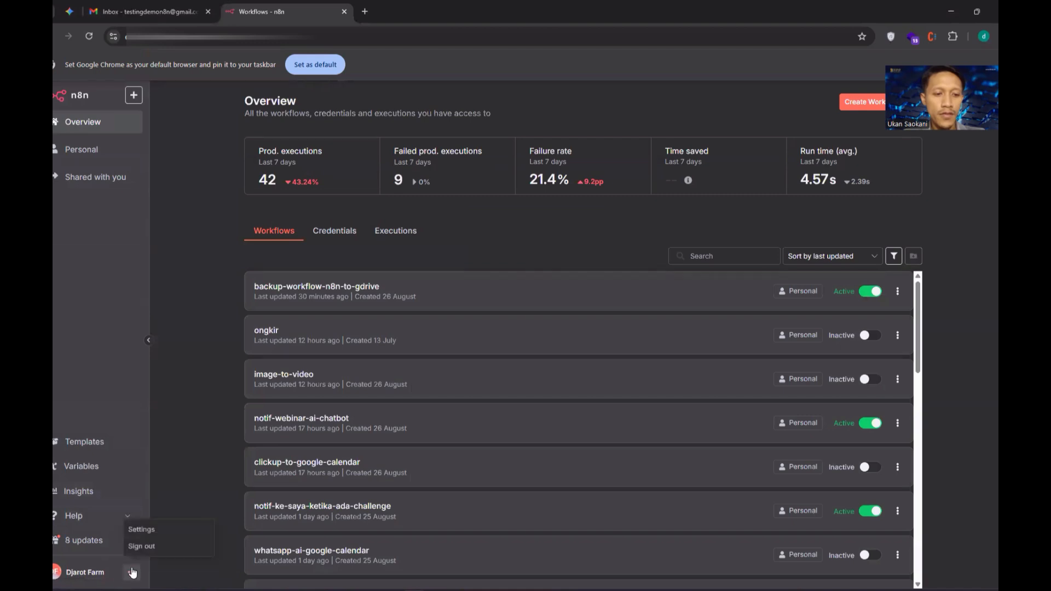
left_click(140, 531)
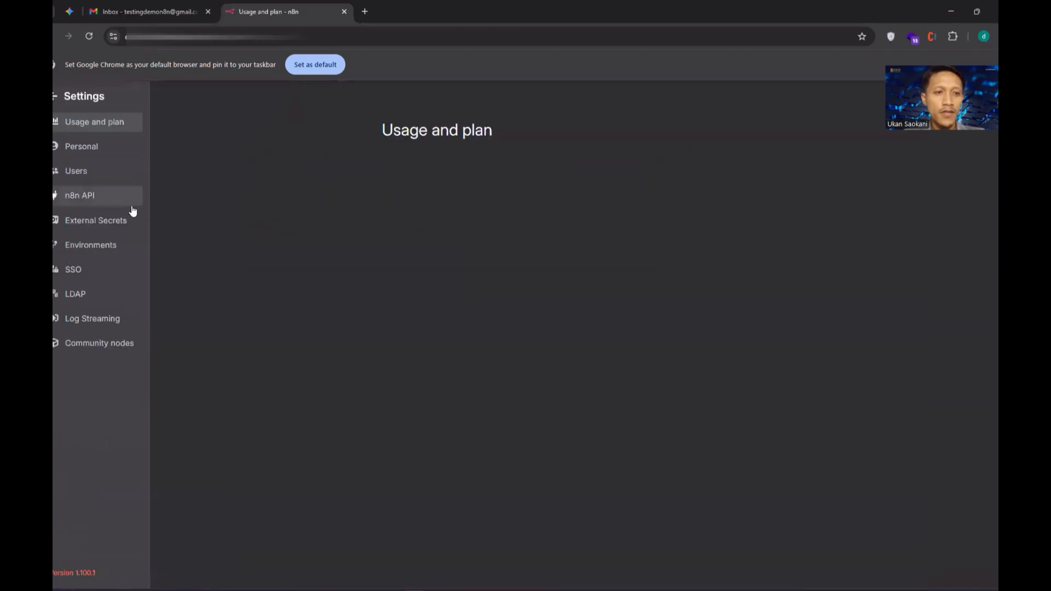
left_click(89, 201)
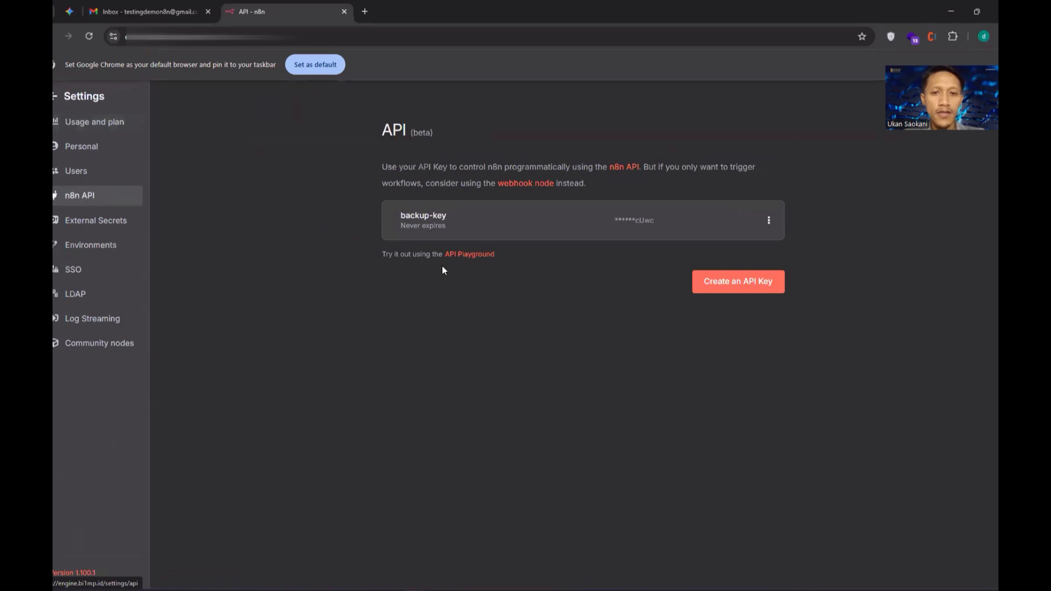
left_click(757, 285)
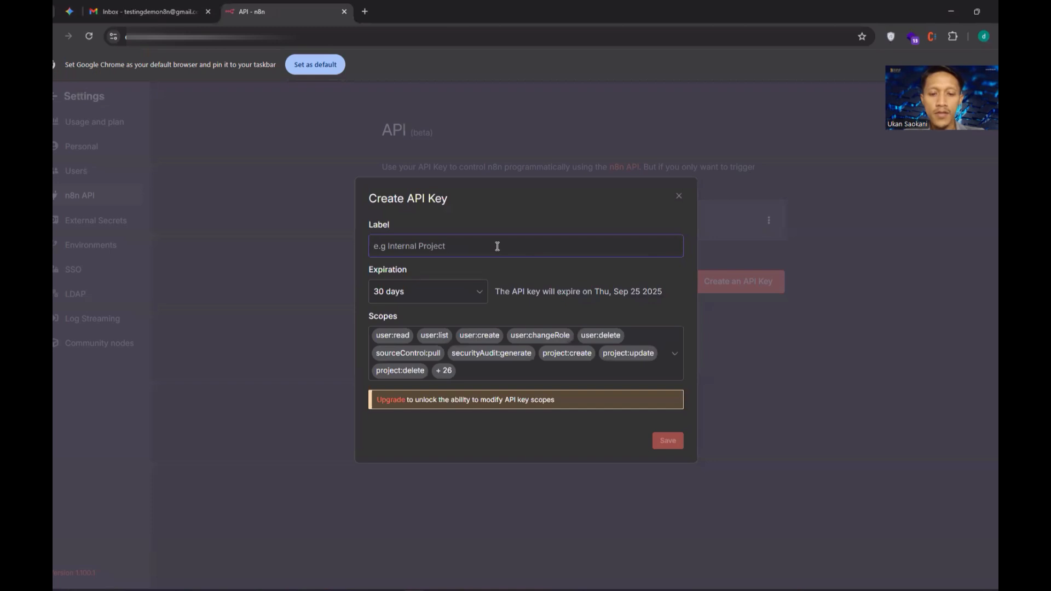
type("backup")
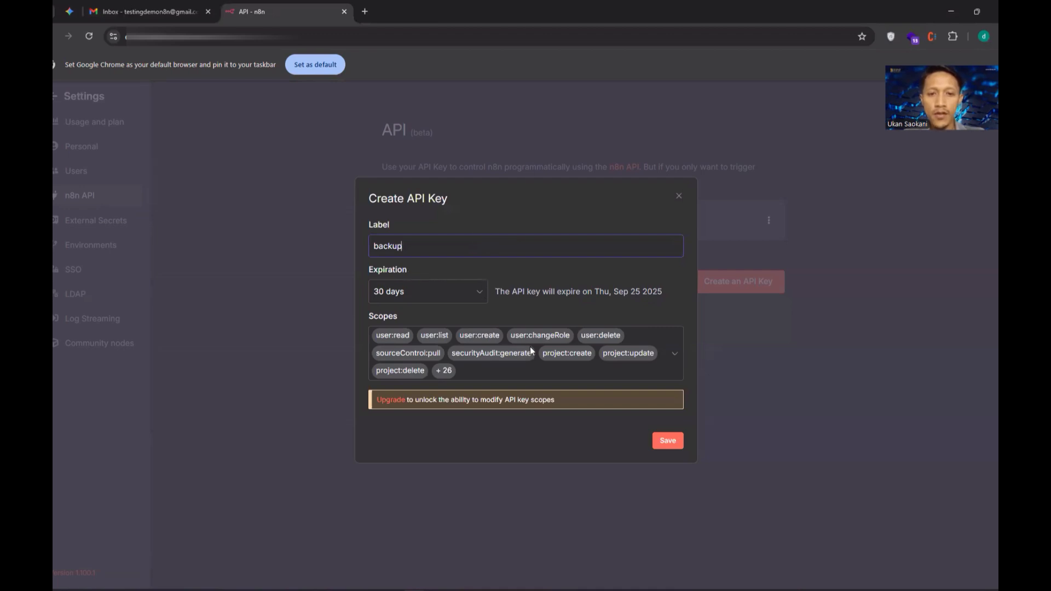
Examine the new API key's expiration choices, trying No Expiration and returning to 30 days
left_click(470, 292)
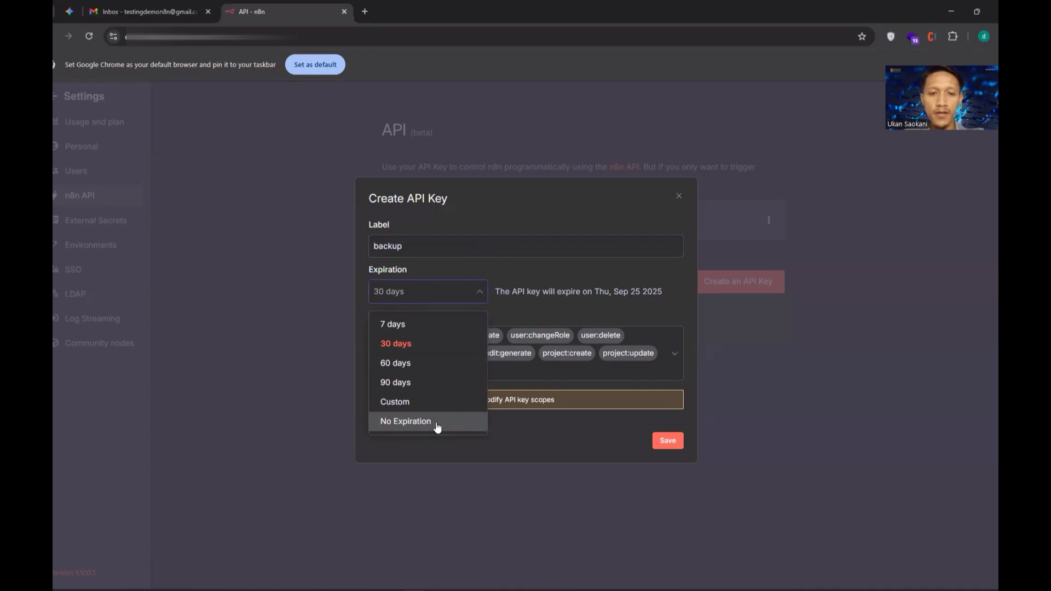
left_click(507, 270)
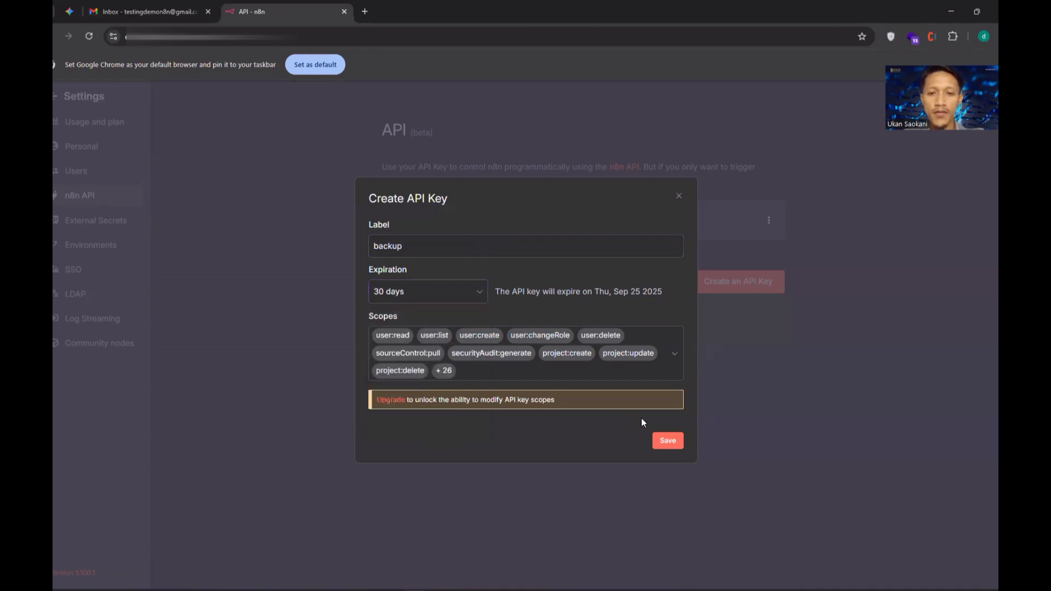
left_click(444, 291)
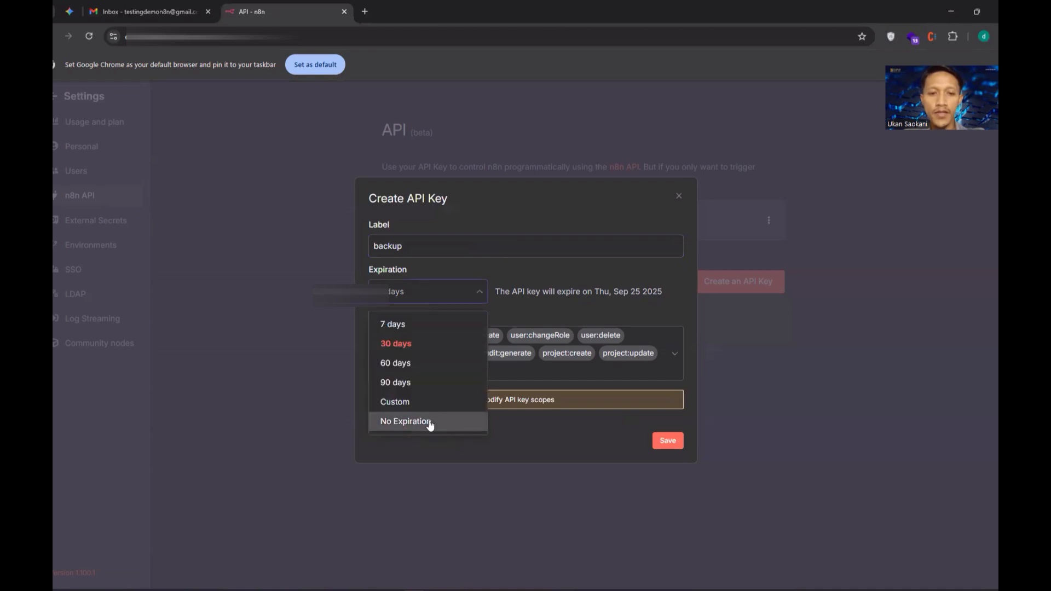
left_click(427, 422)
left_click(436, 291)
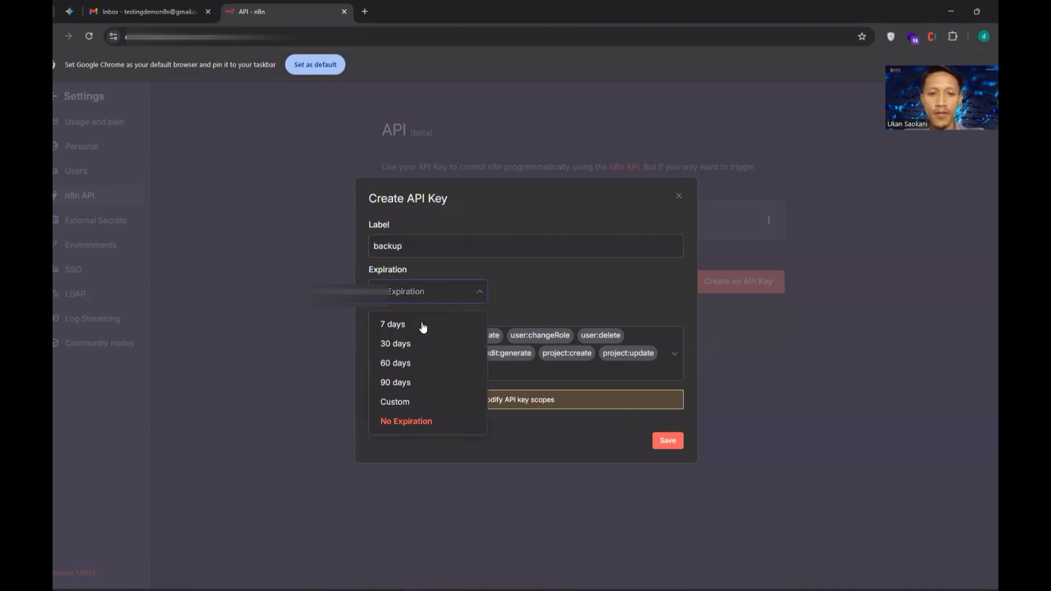
left_click(422, 344)
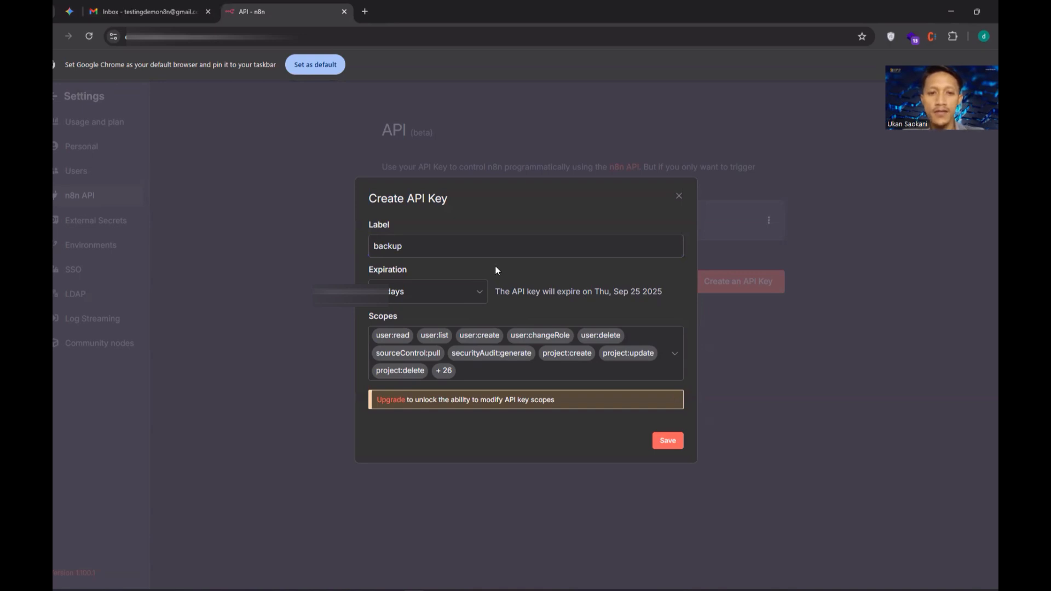
left_click(470, 291)
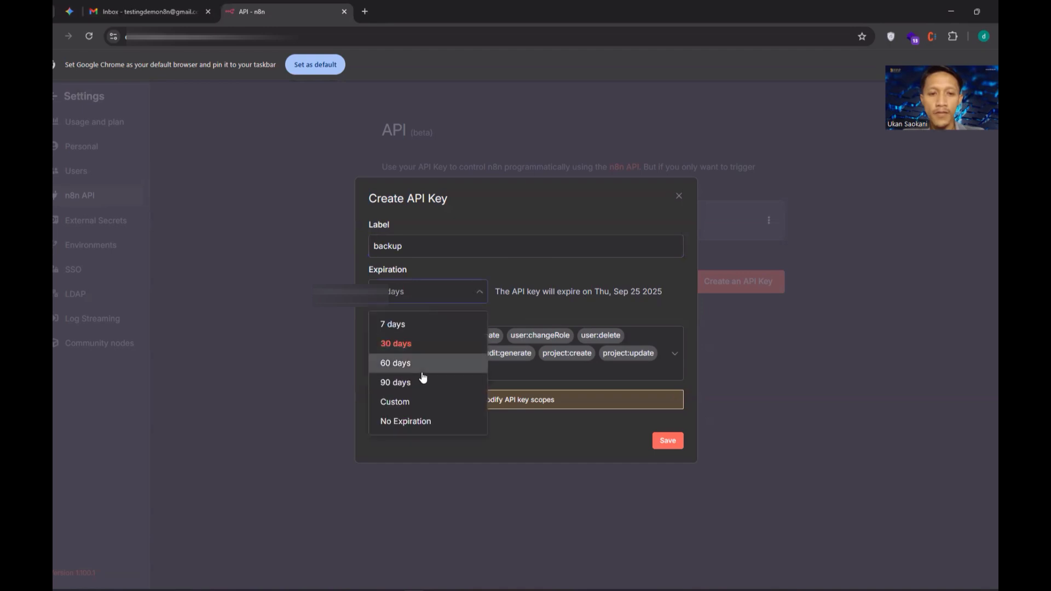
left_click(483, 271)
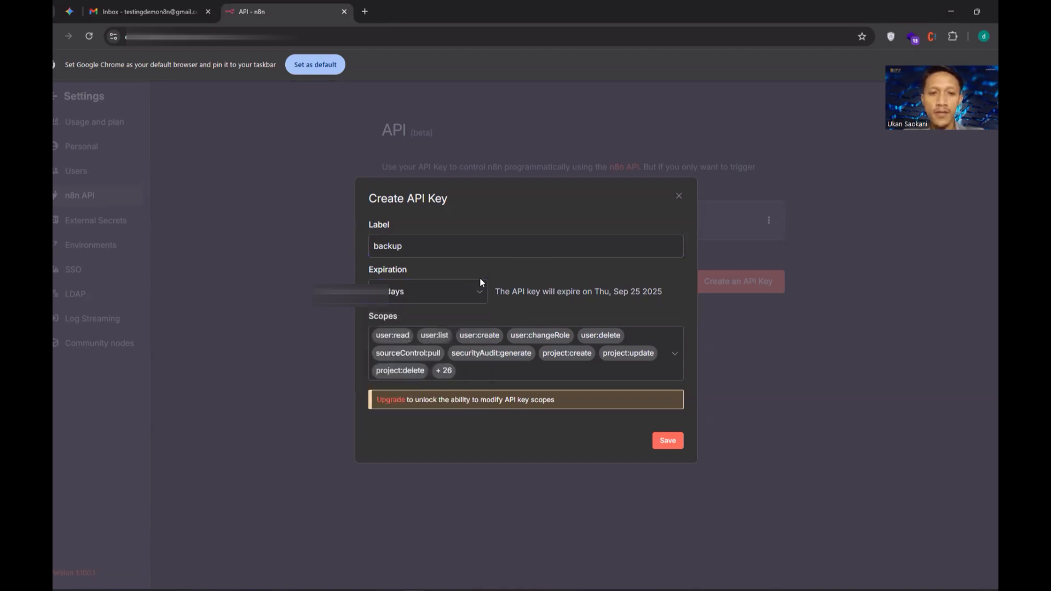
Create the API key with No Expiration and copy the generated key
left_click(479, 292)
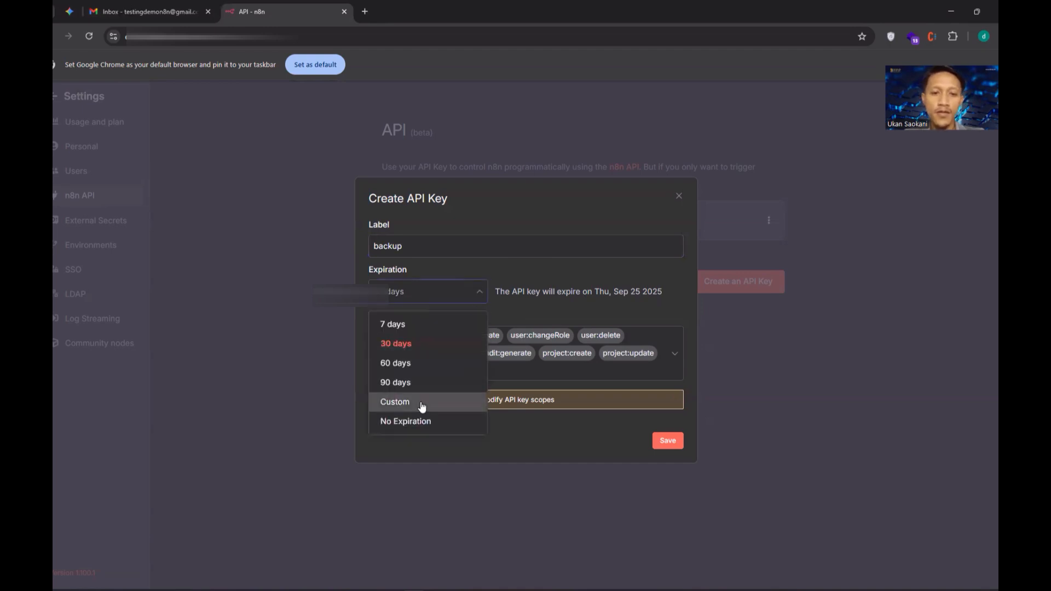
left_click(414, 422)
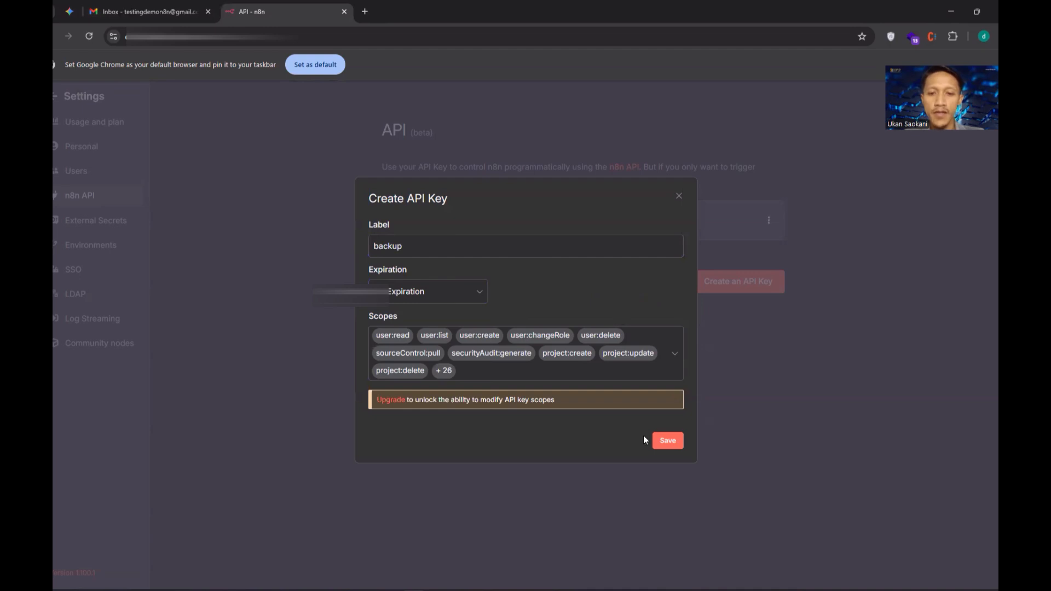
left_click(675, 442)
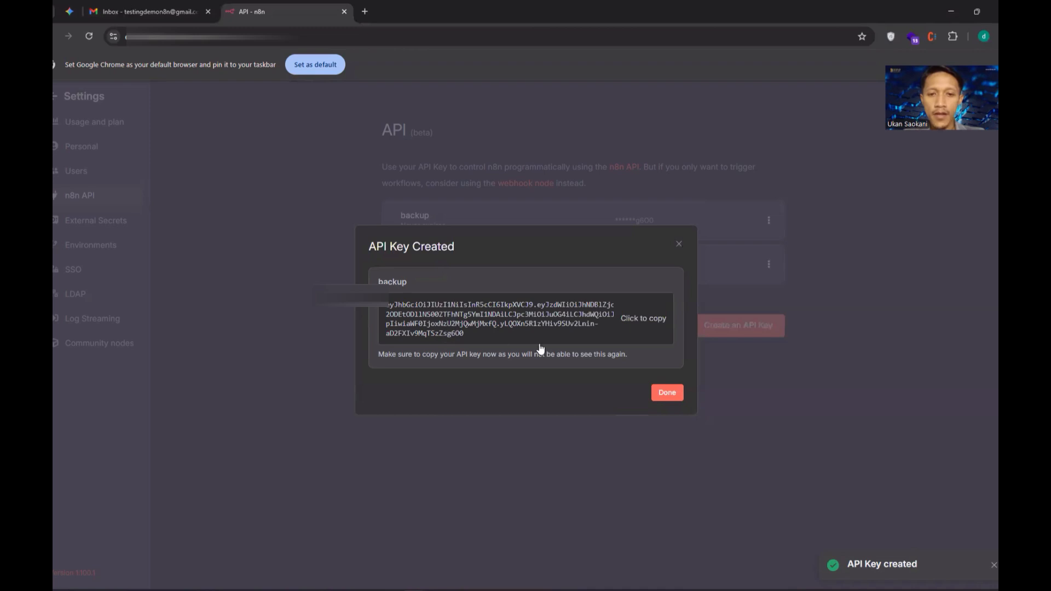
left_click(651, 322)
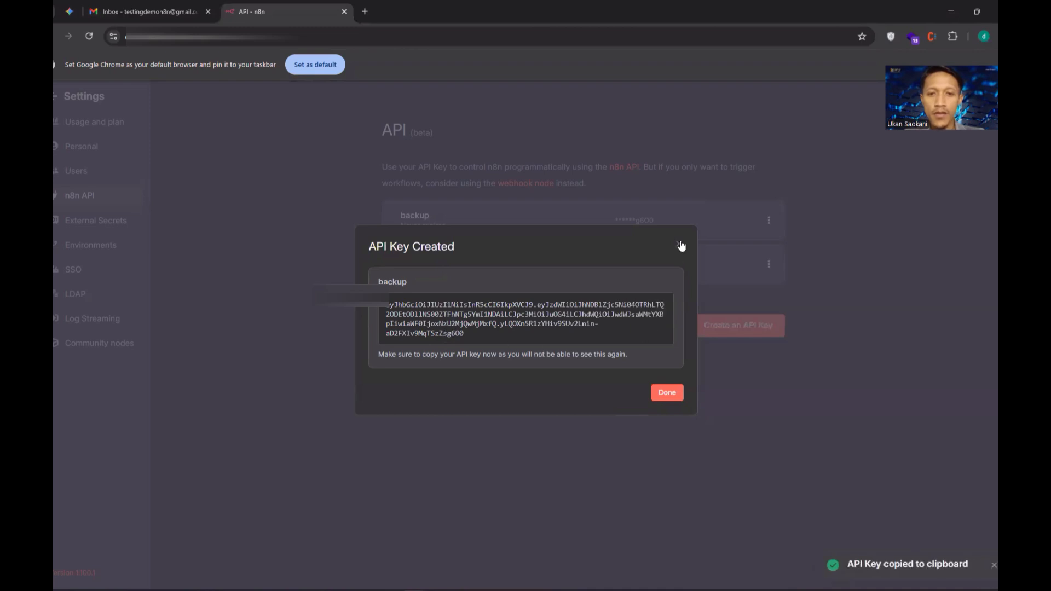
left_click(678, 243)
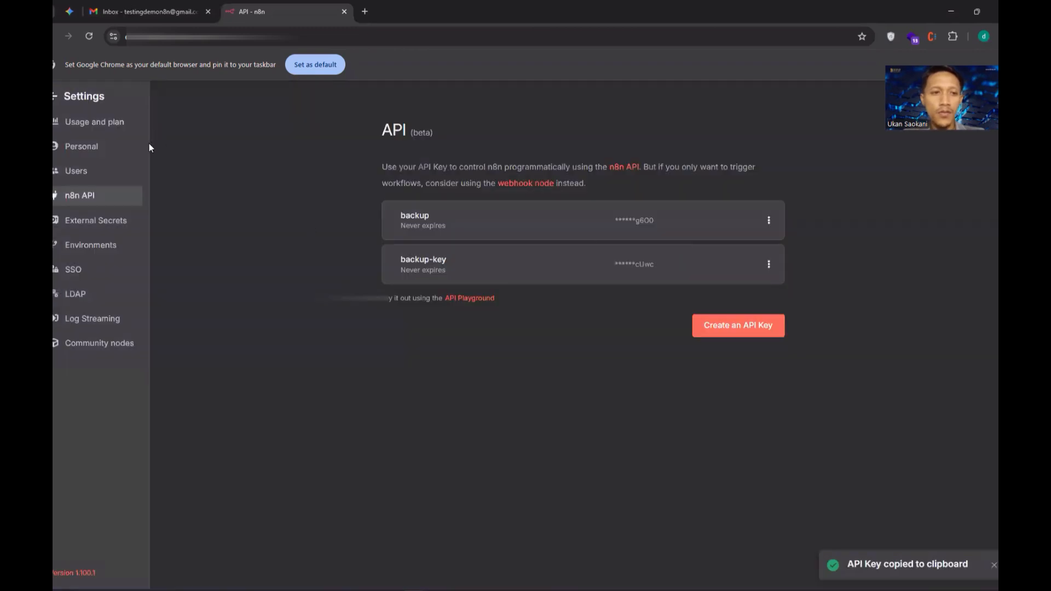
Return to the overview's credentials and start a new credential for the n8n API
left_click(83, 99)
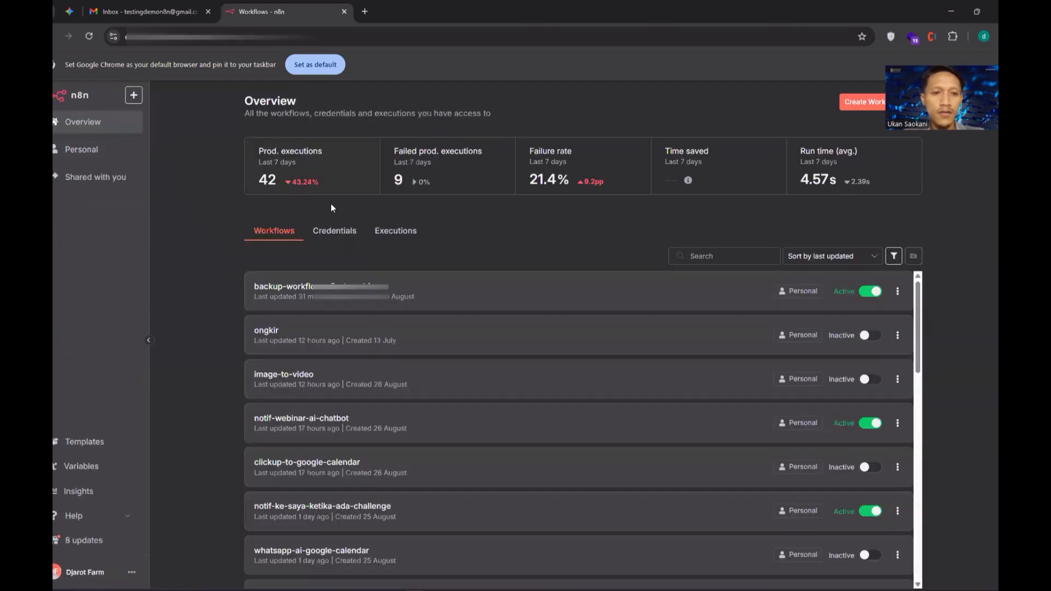
left_click(344, 233)
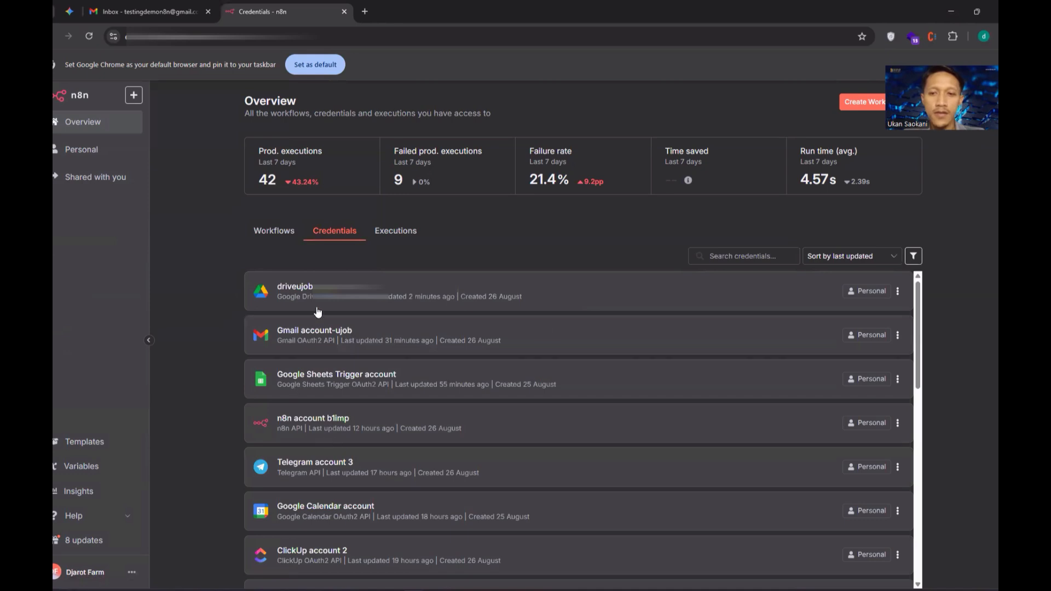
left_click(137, 97)
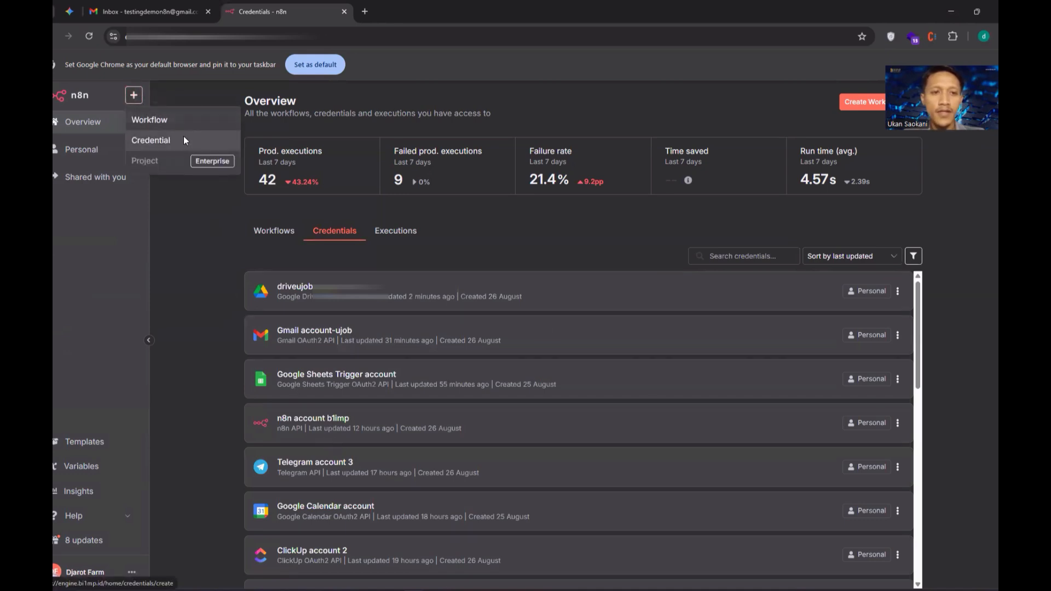
left_click(184, 140)
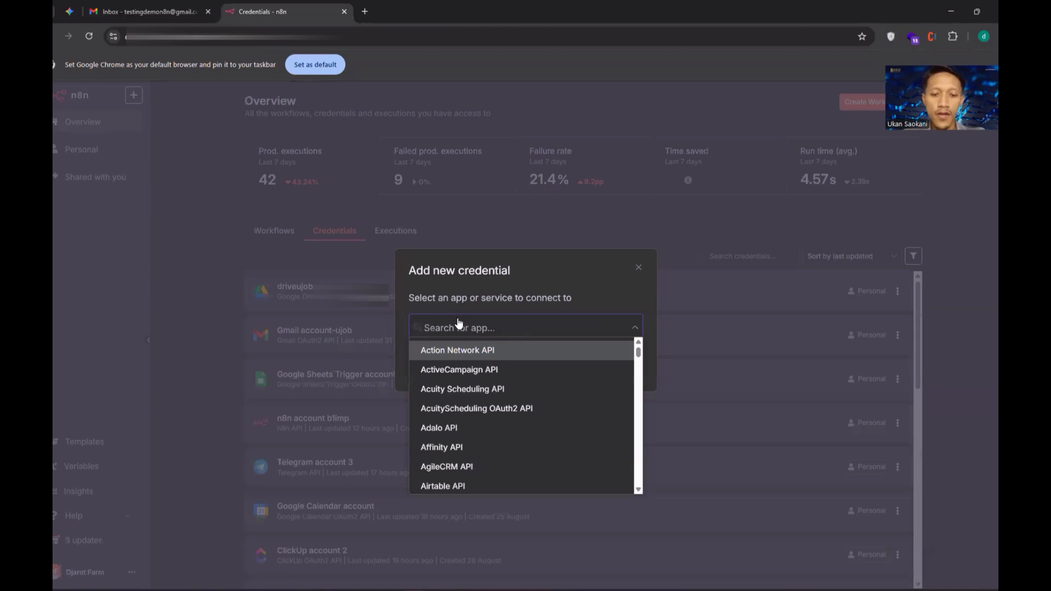
type("n8n")
left_click(442, 362)
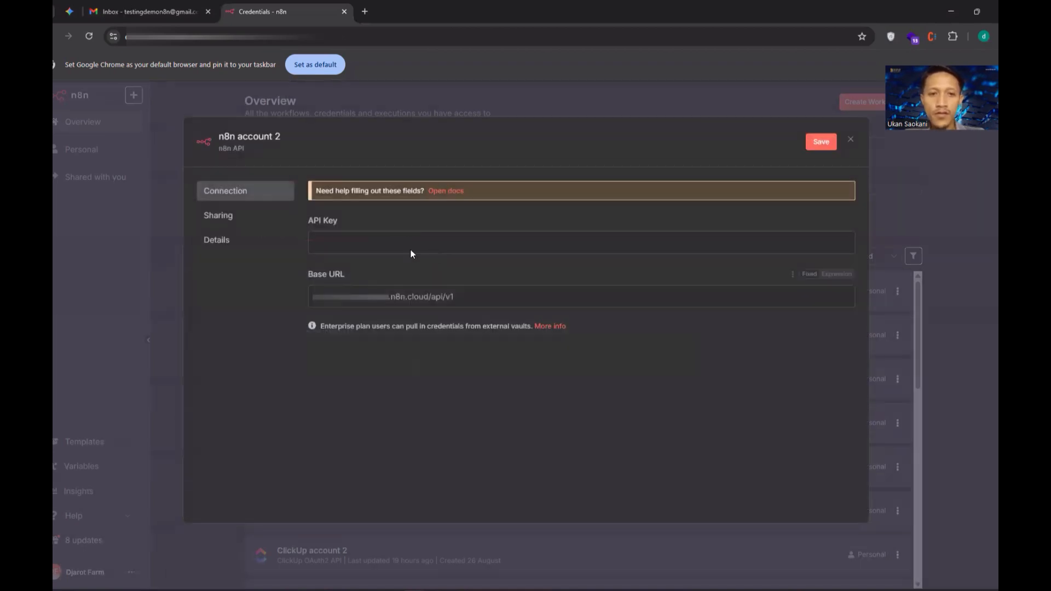
Paste the copied API key into the new n8n credential's API Key field
left_click(390, 248)
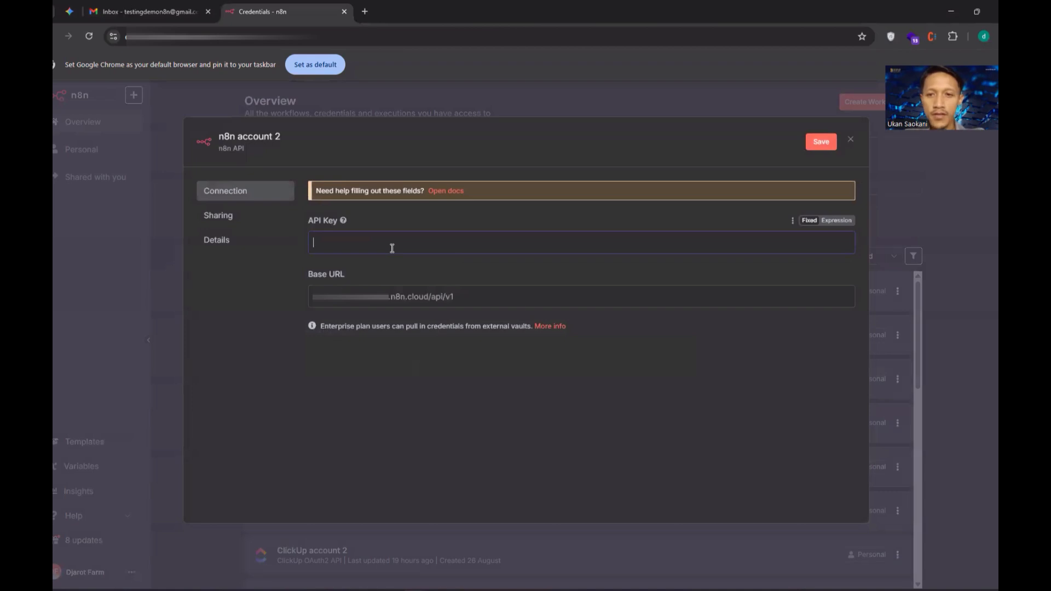
key("ctrl+v")
key("Tab")
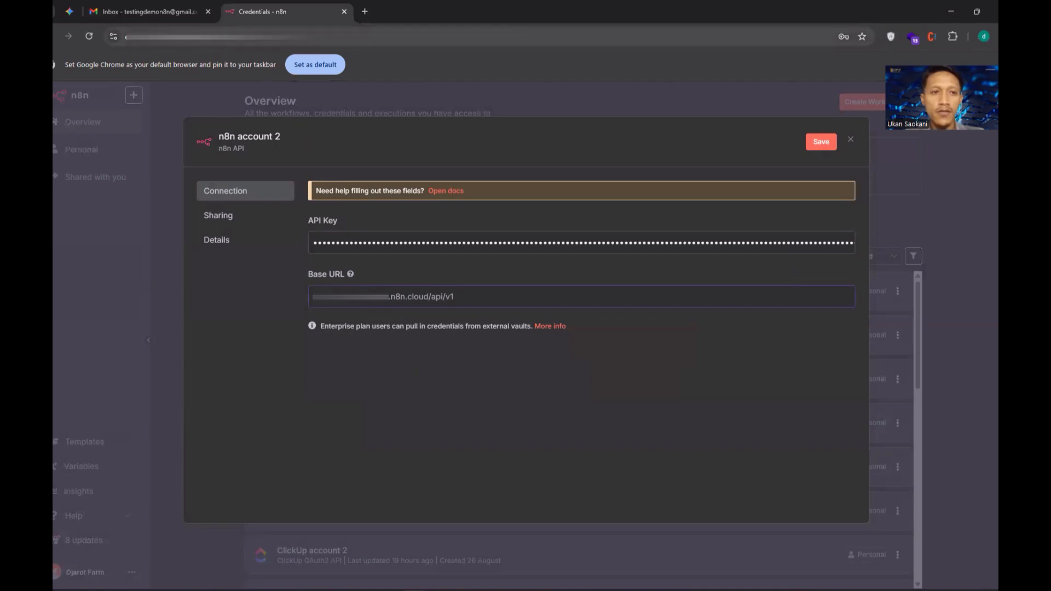
Set the new credential's Base URL to the n8n instance's own address followed by /api/v1
left_click(165, 37)
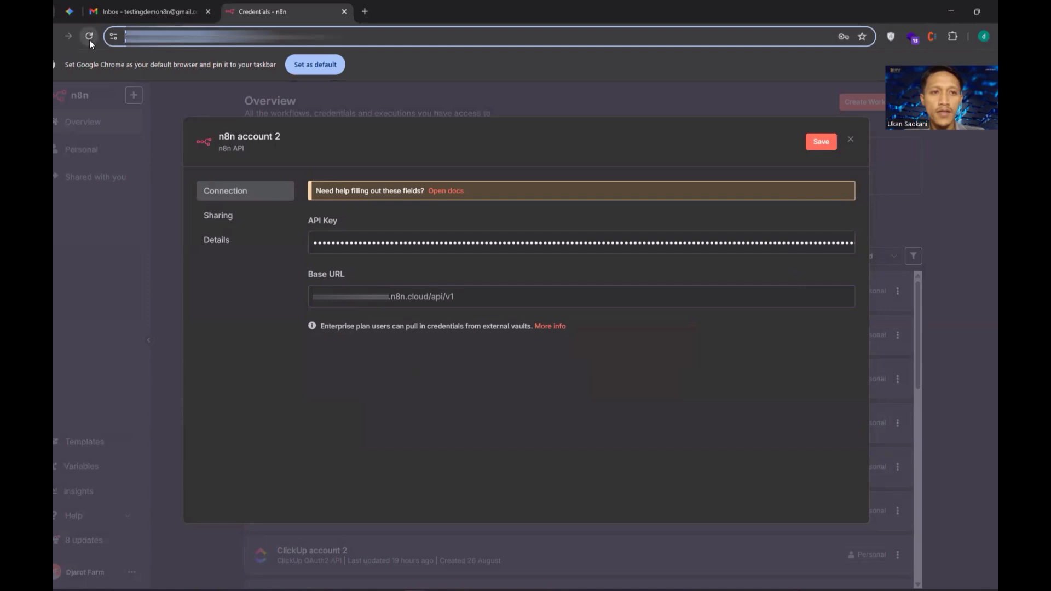
left_click(425, 296)
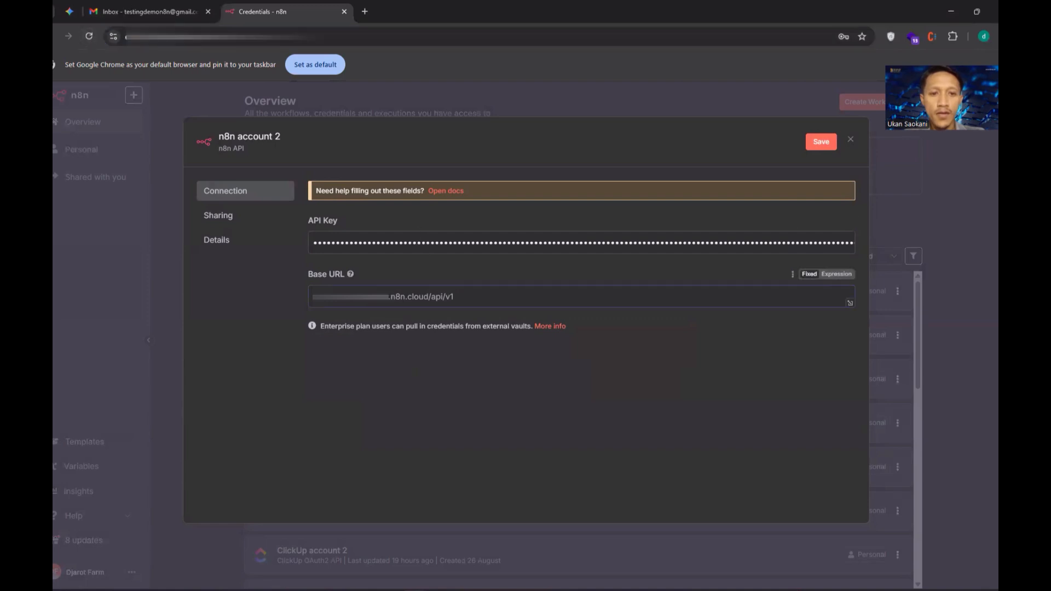
key("ctrl+a")
key("ctrl+v")
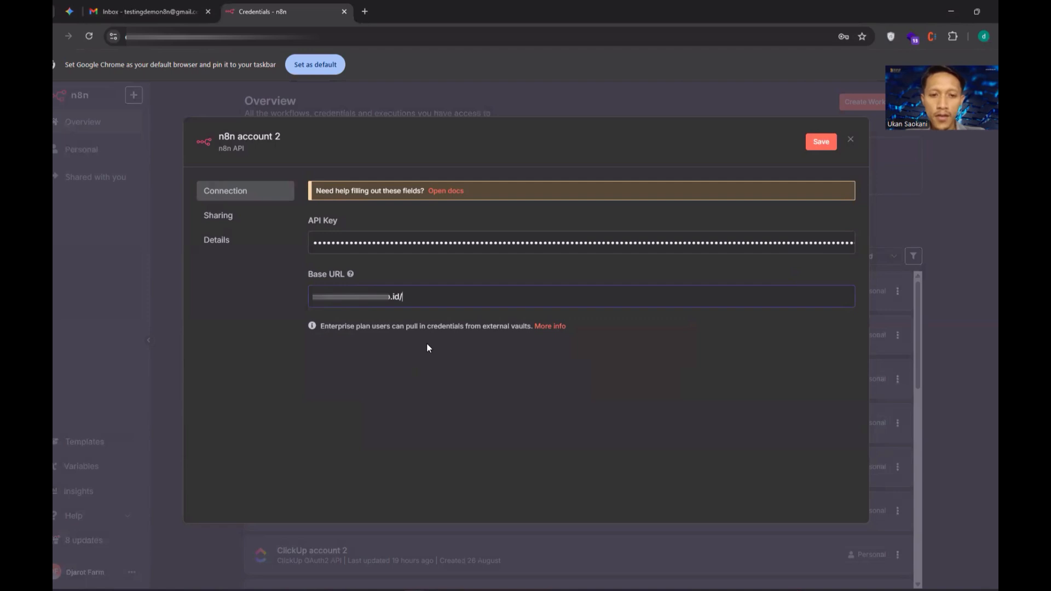
type("api/v1")
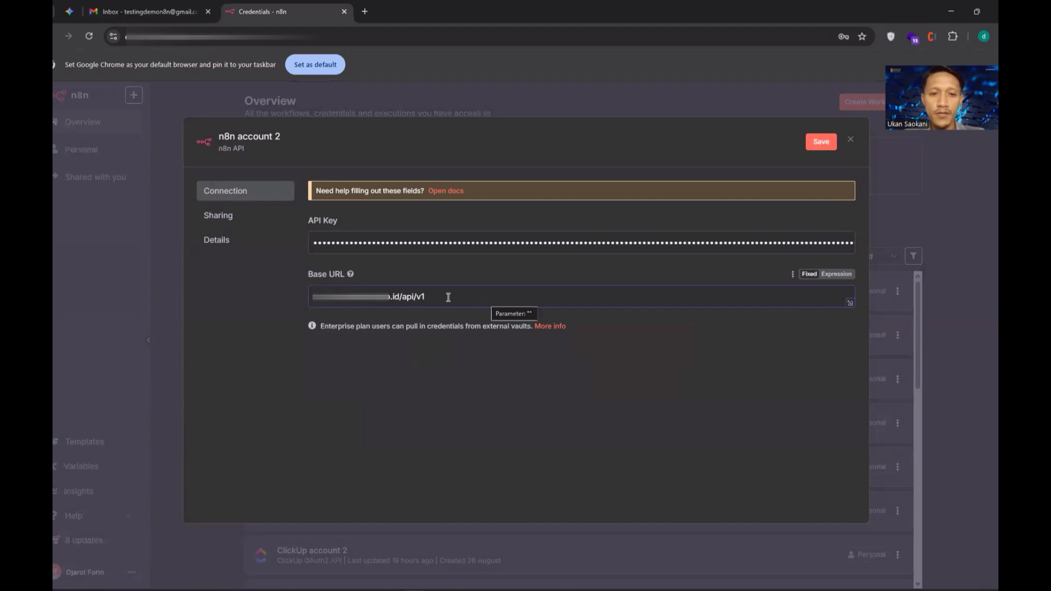
key("ctrl+v")
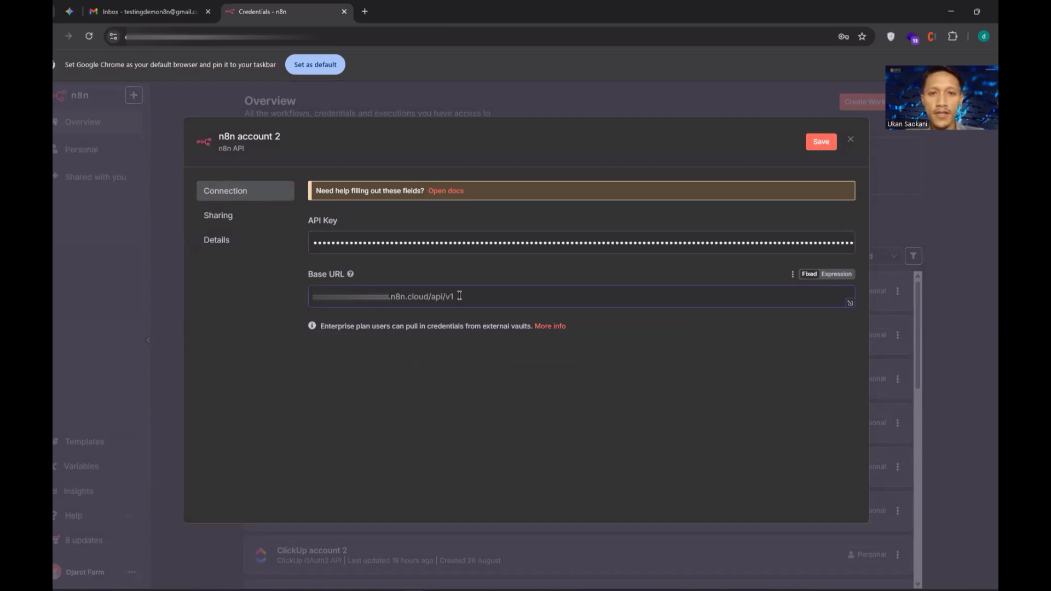
key("ctrl+v")
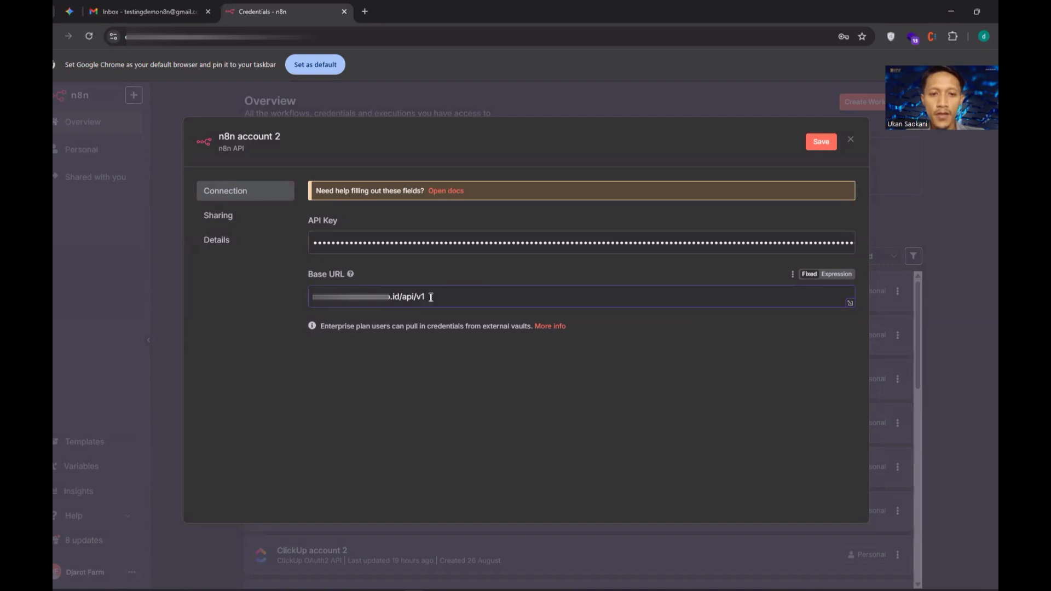
Save and close the new n8n API credential, and open the backup-workflow-n8n-to-gdrive workflow from the overview
left_click(823, 142)
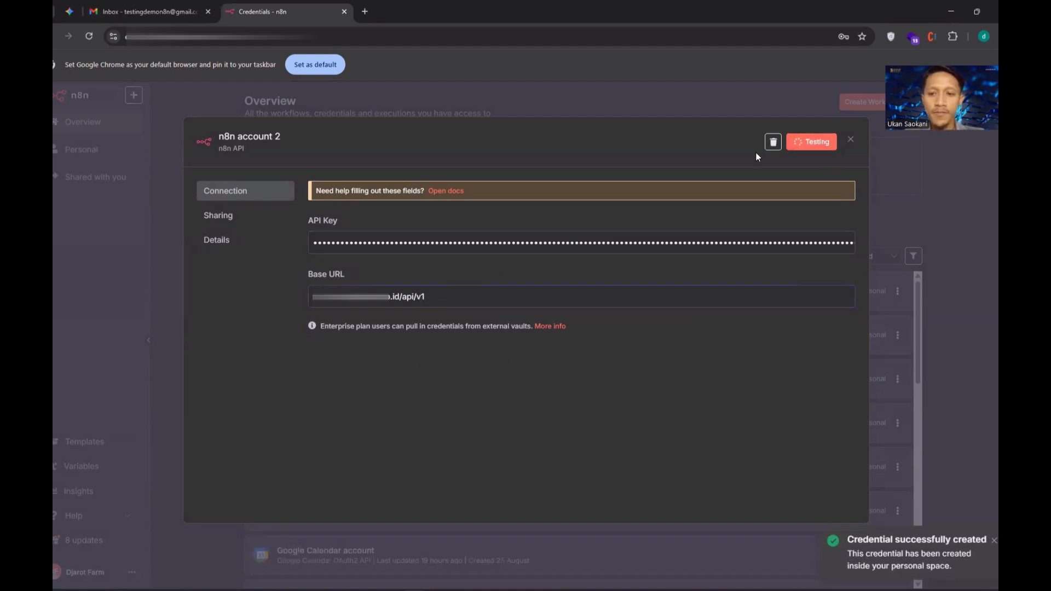
left_click(850, 140)
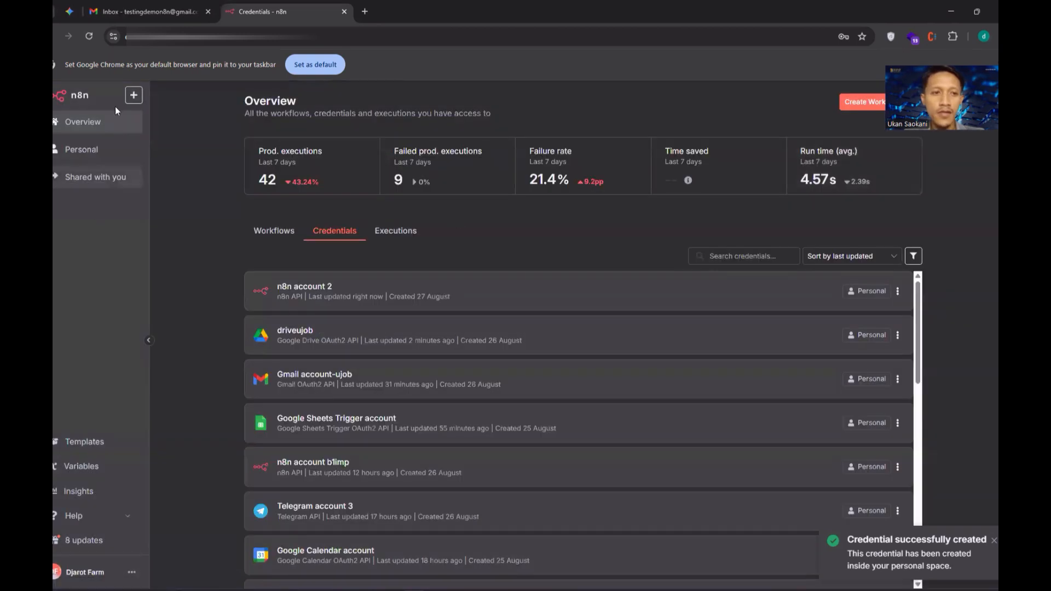
left_click(107, 122)
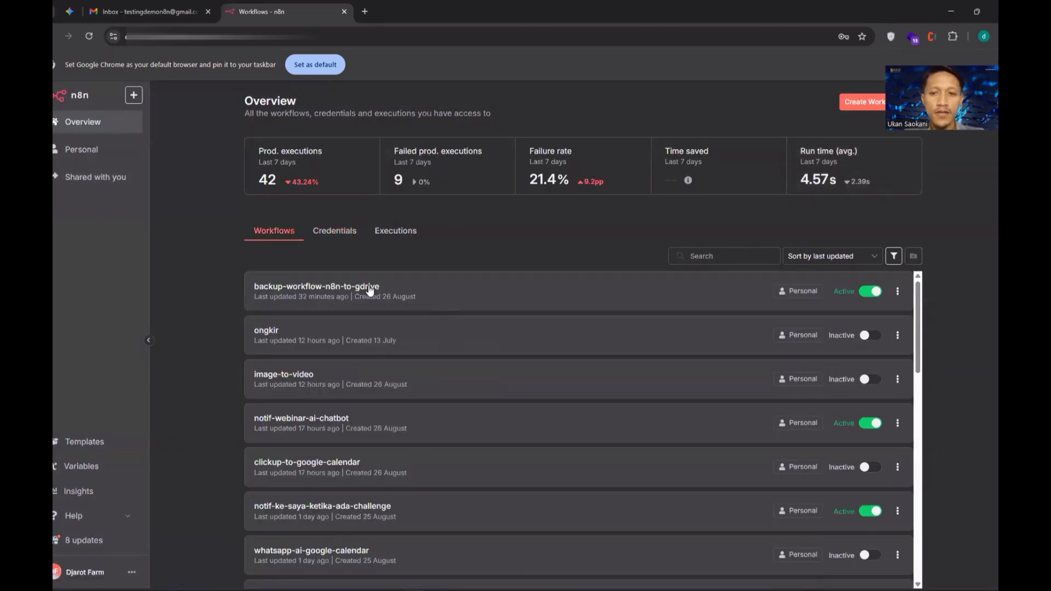
left_click(370, 289)
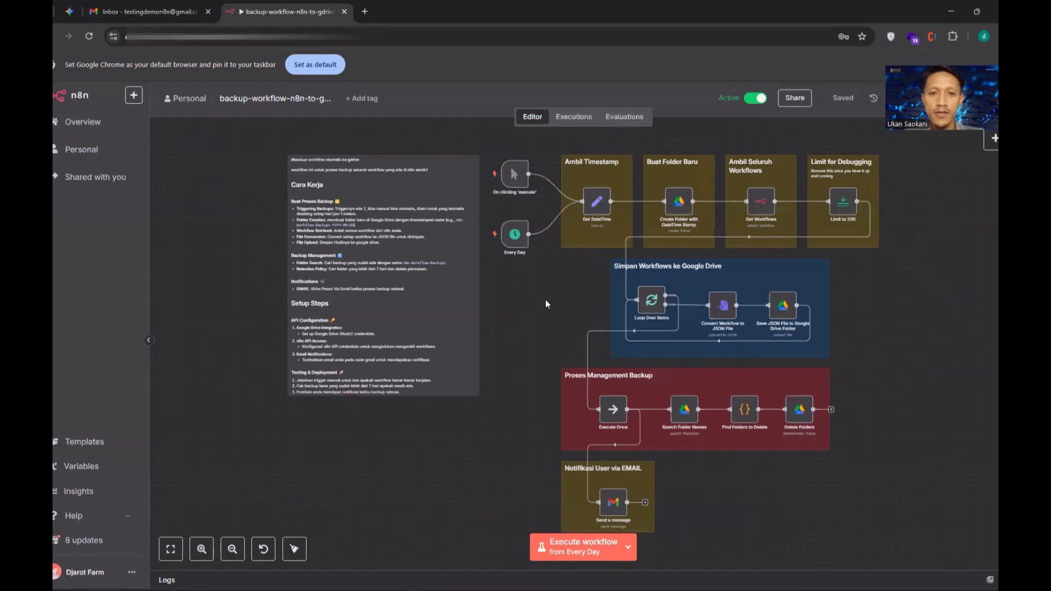
Open the Get Workflows node and check which n8n API credentials are available for it
left_click(202, 549)
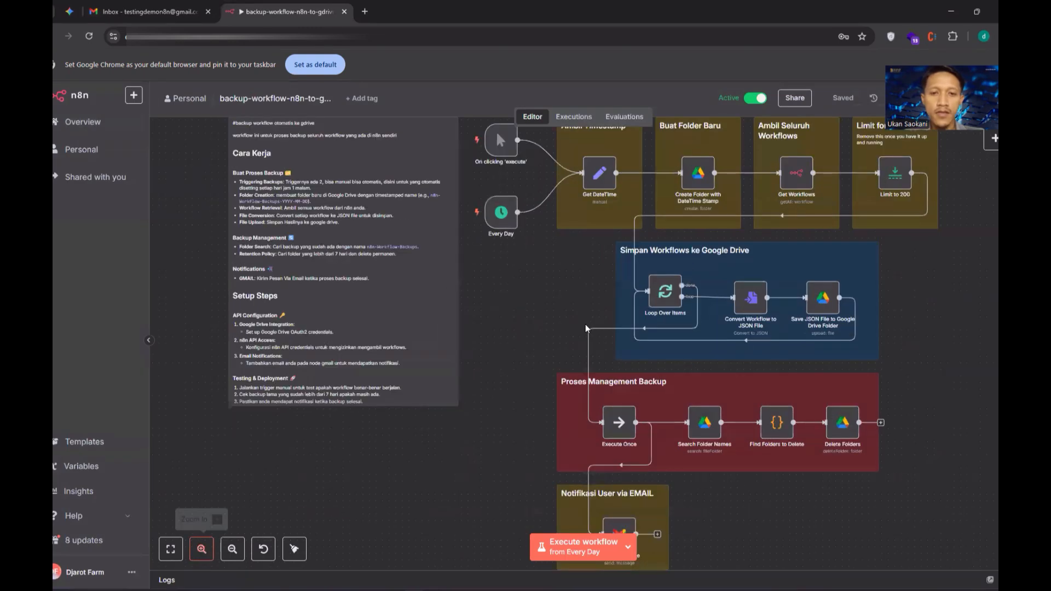
scroll(585, 328, "right", 6)
scroll(585, 329, "up", 2)
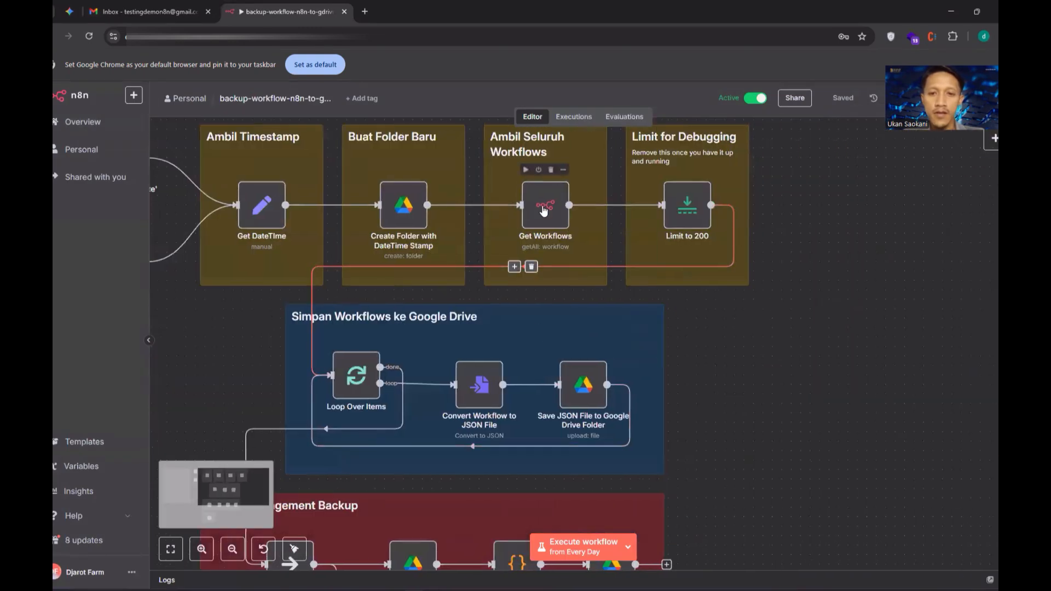
double_click(543, 210)
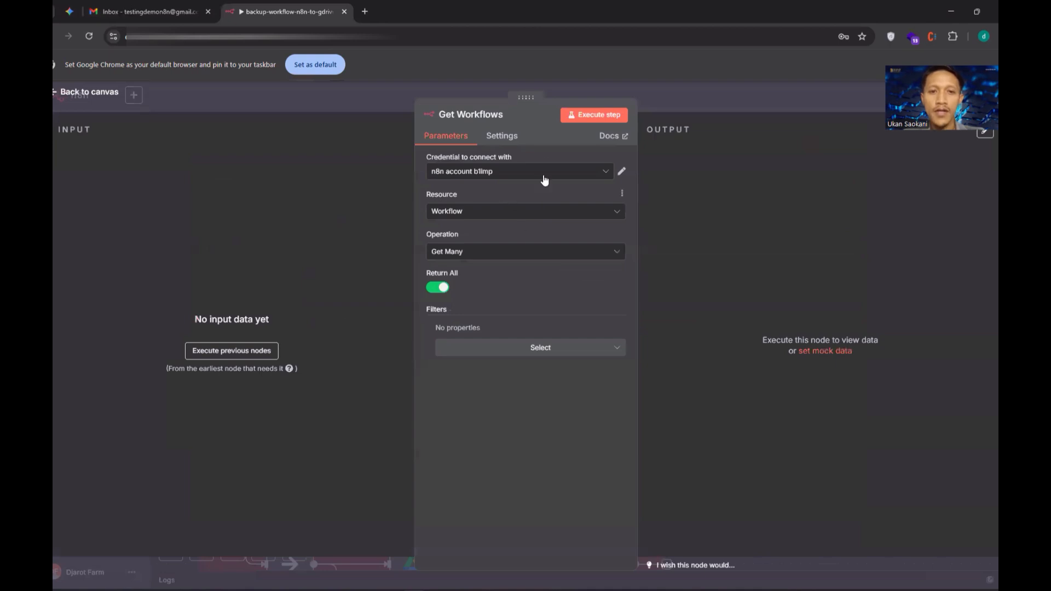
left_click(566, 171)
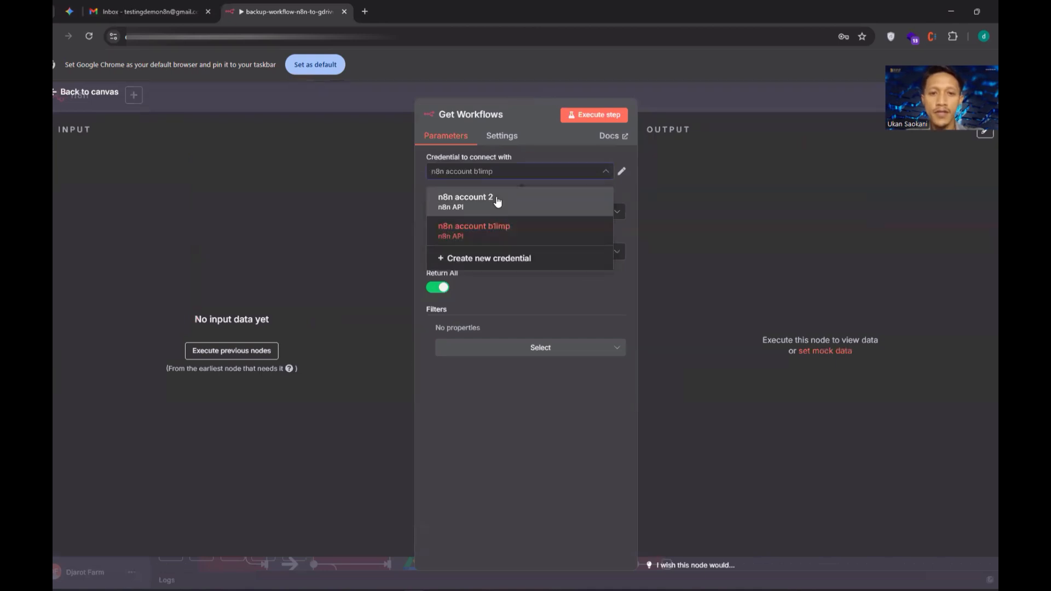
left_click(418, 198)
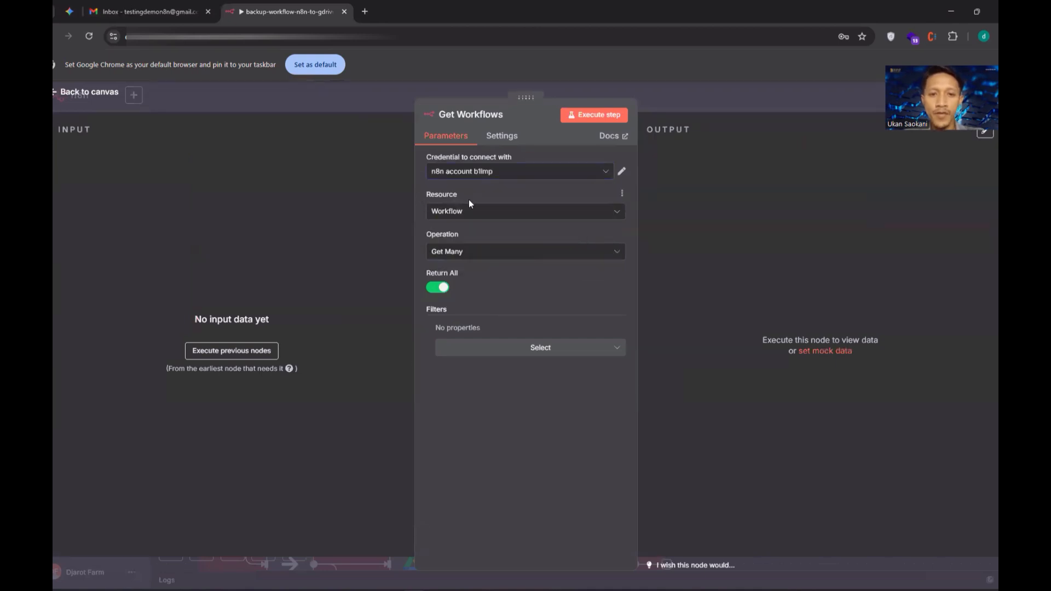
Review the Get Workflows node's operation choices, select Get Many, and return to the canvas
left_click(482, 251)
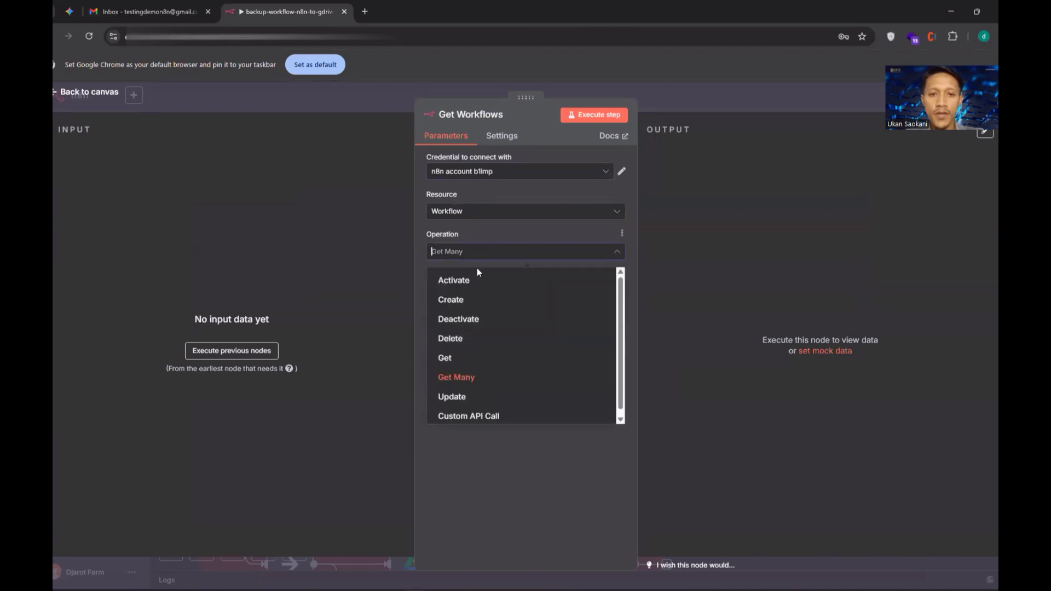
left_click(465, 379)
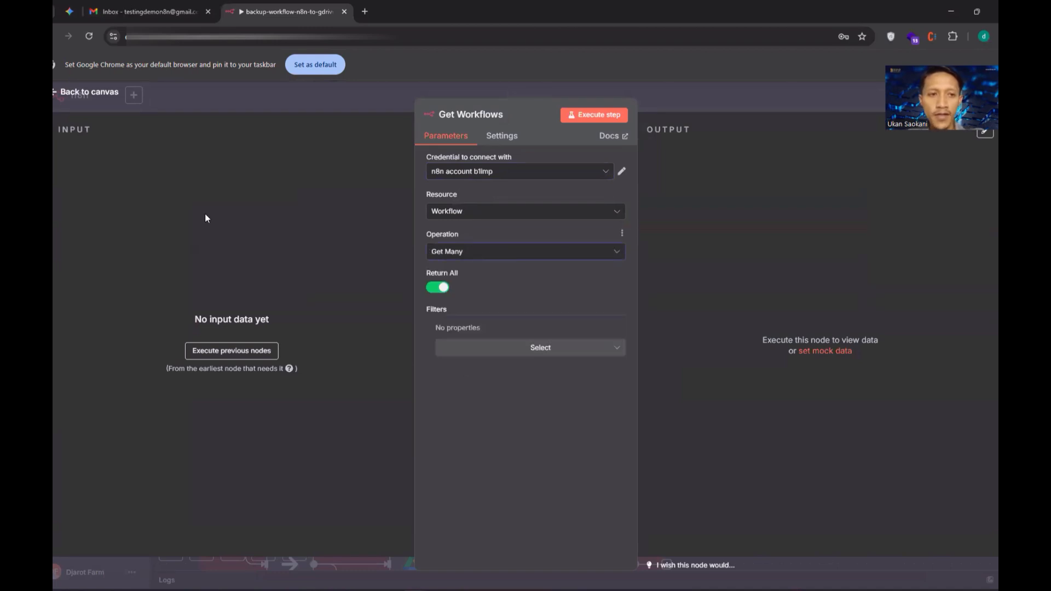
left_click(61, 92)
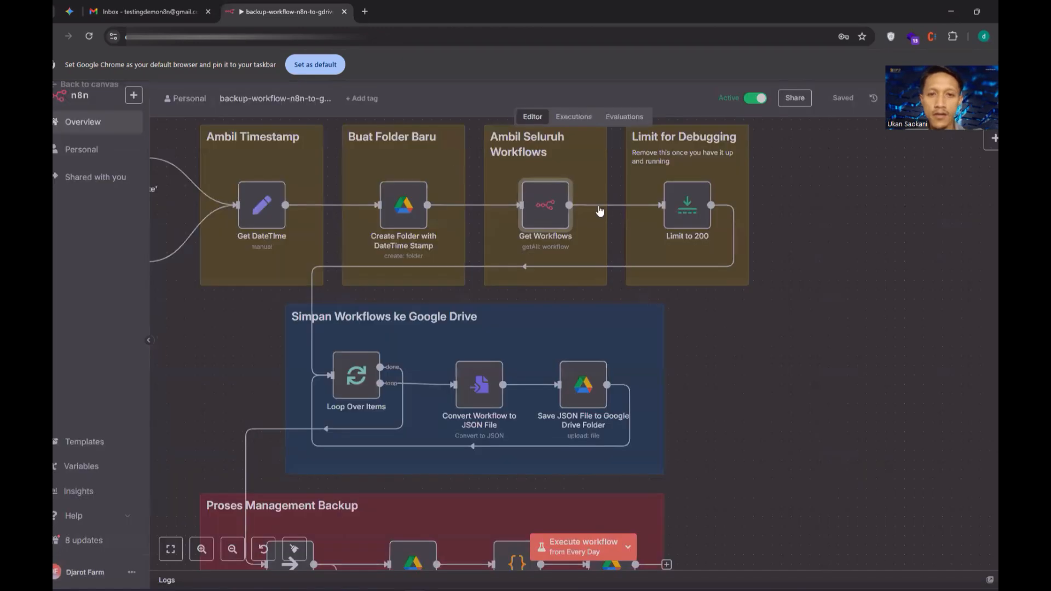
Check the Max Items field in the Limit to 200 node, select First Items for Keep, and return to the canvas
scroll(613, 210, "up", 1)
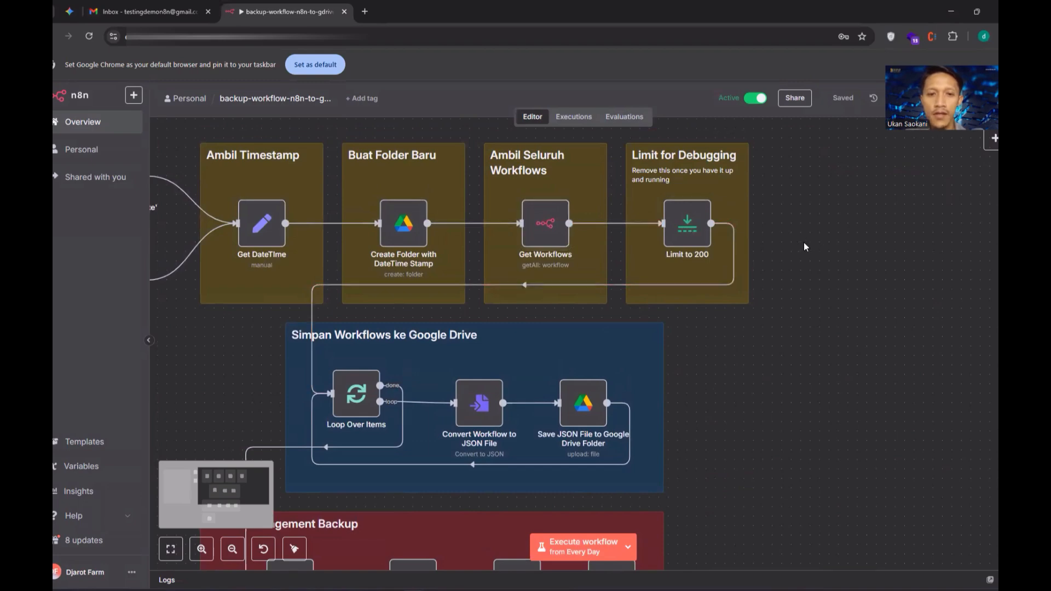
scroll(802, 243, "left", 3)
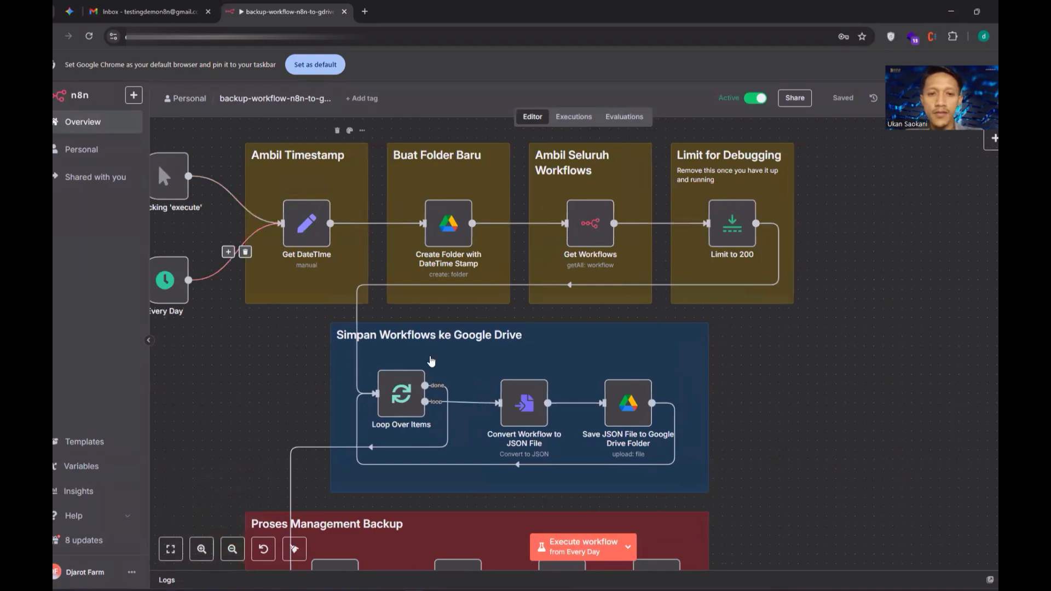
scroll(410, 333, "down", 1)
scroll(405, 315, "up", 1)
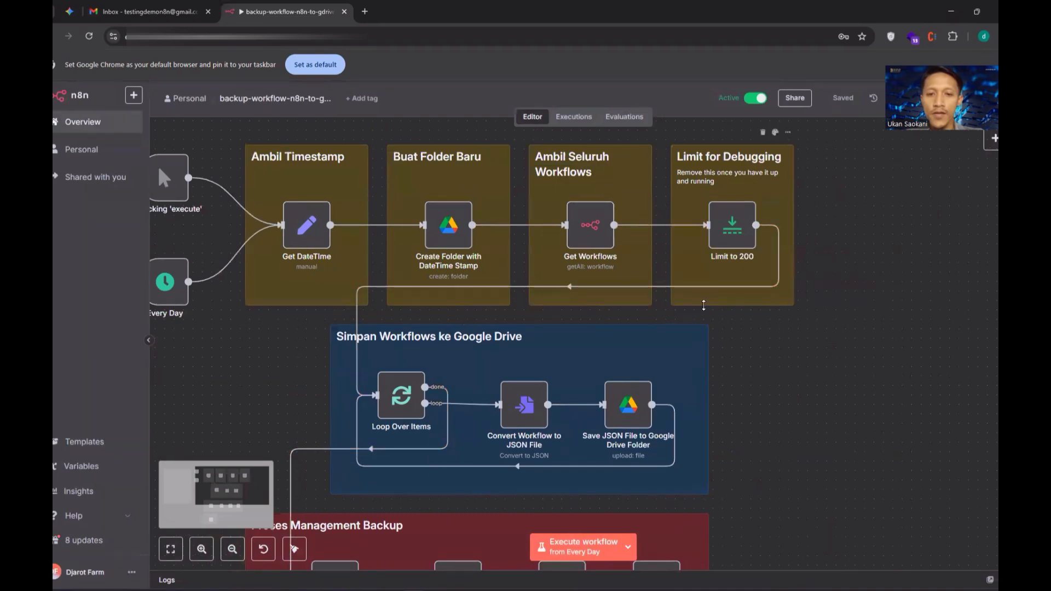
scroll(644, 411, "down", 1)
scroll(851, 322, "up", 1)
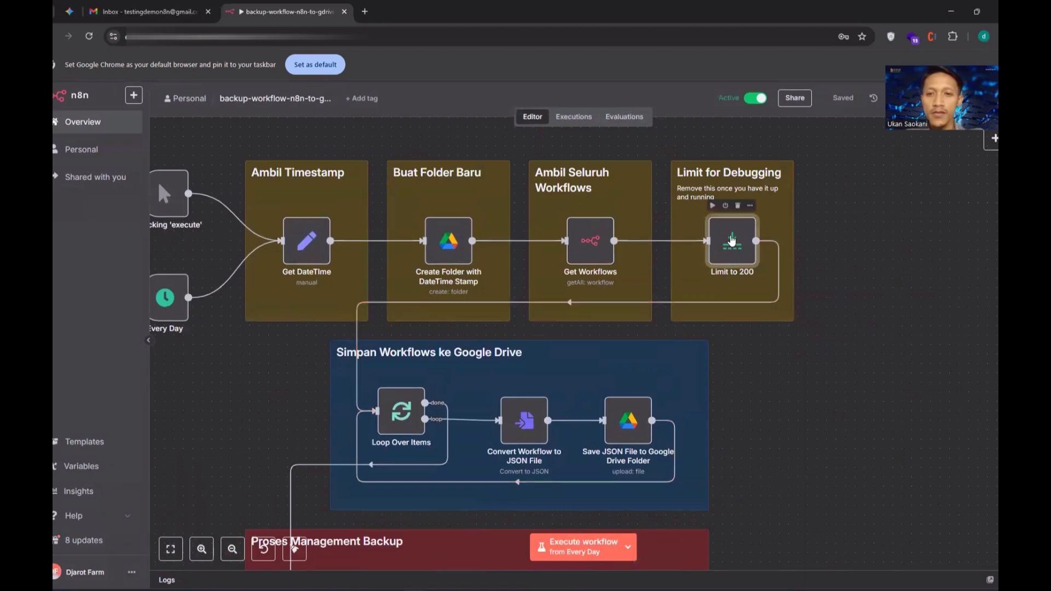
double_click(732, 239)
left_click(457, 173)
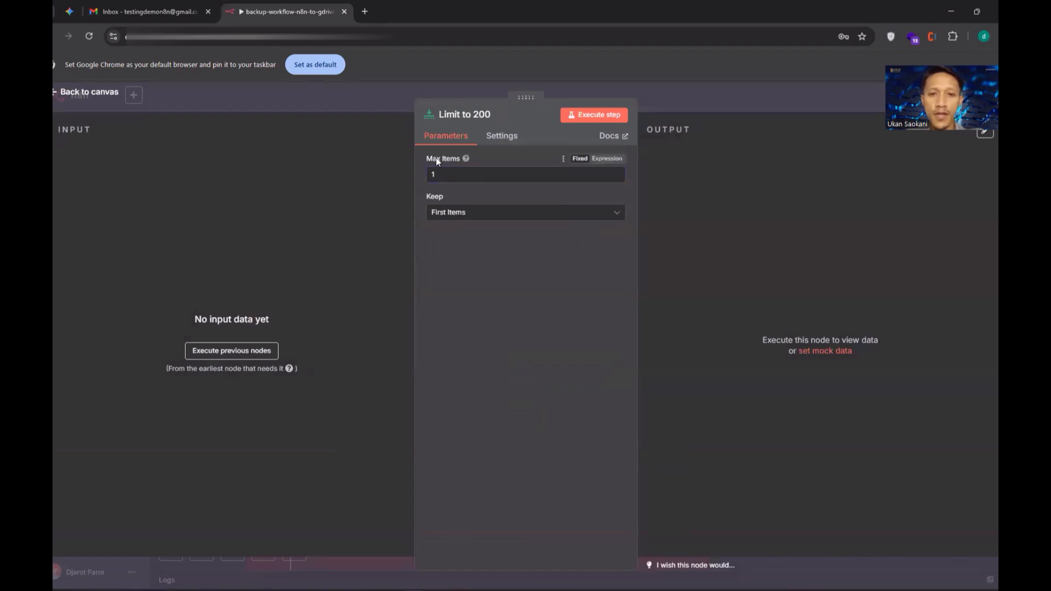
left_click(462, 213)
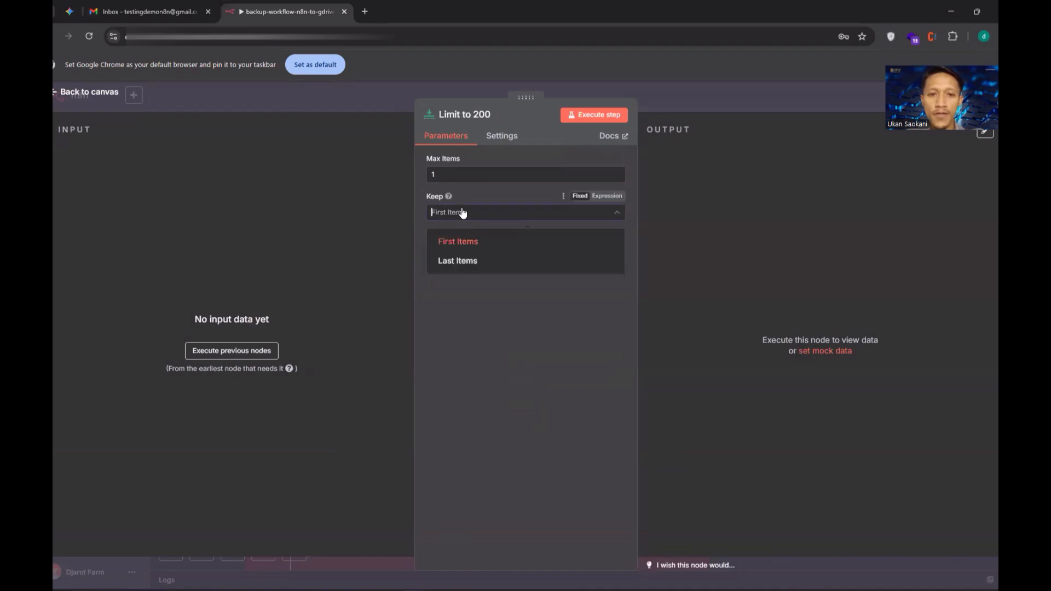
left_click(467, 246)
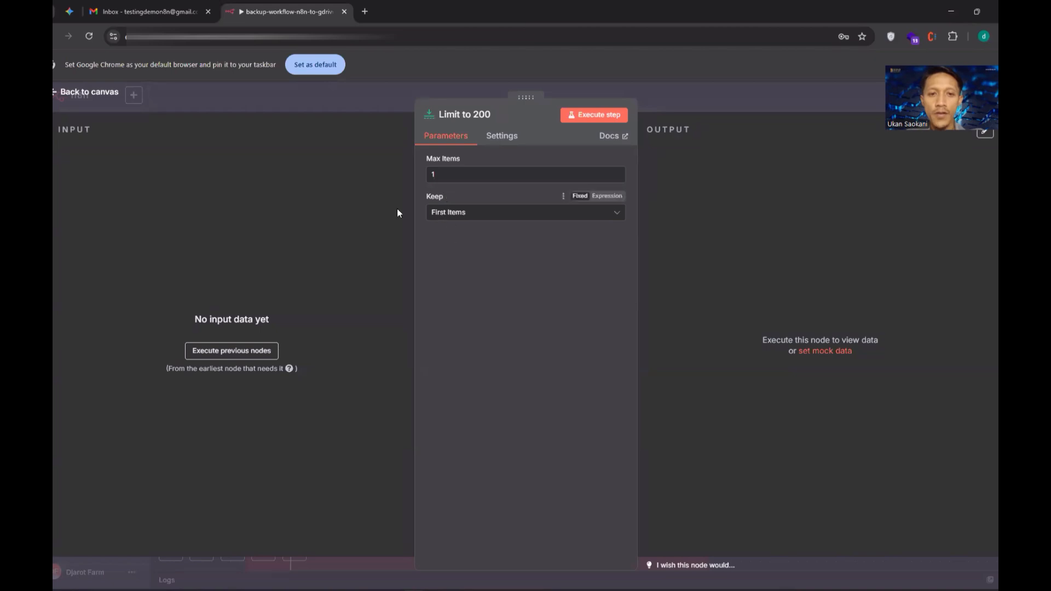
left_click(81, 94)
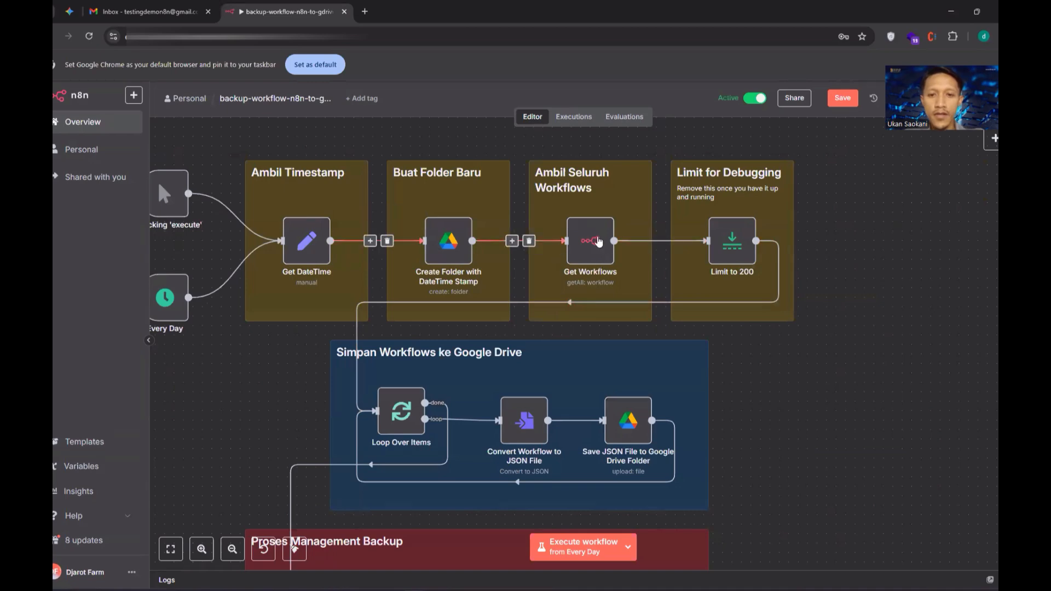
Try deleting the Limit to 200 node from the workflow and undo the deletion
mouse_move(587, 248)
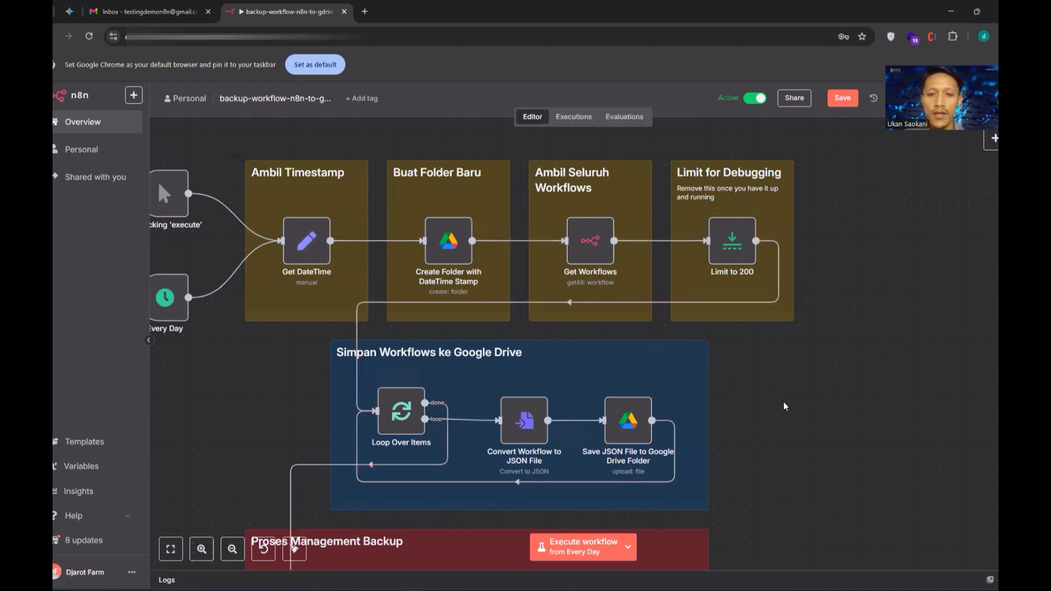
scroll(785, 406, "down", 5)
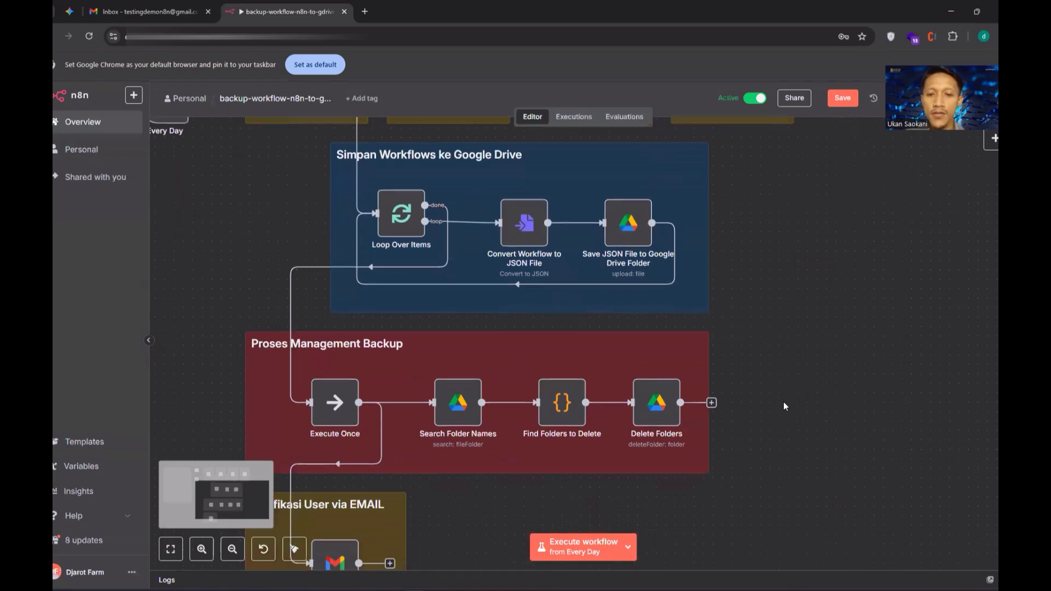
scroll(784, 406, "up", 5)
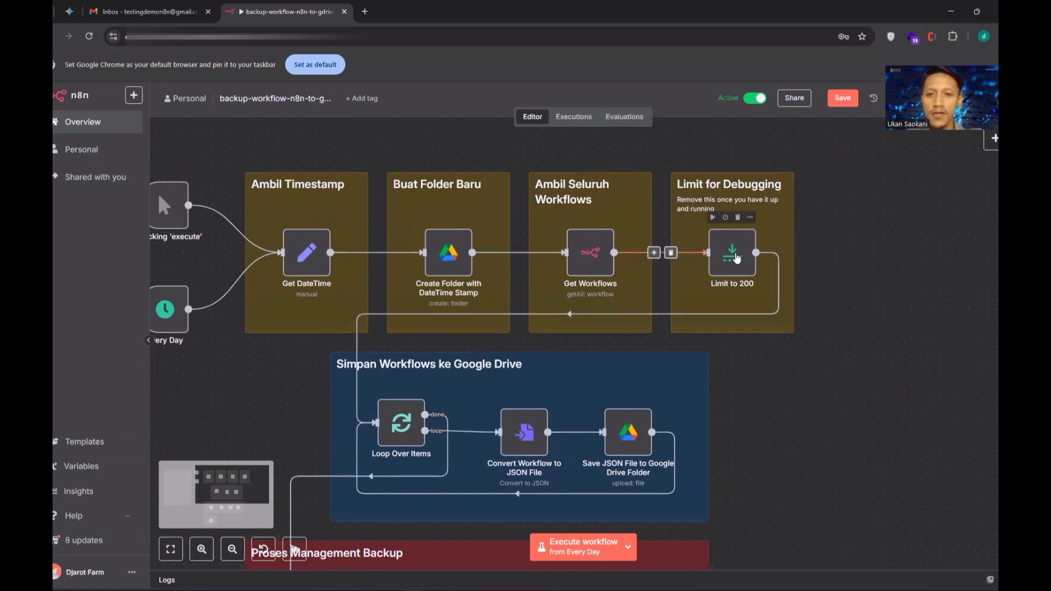
left_click(736, 259)
key("Delete")
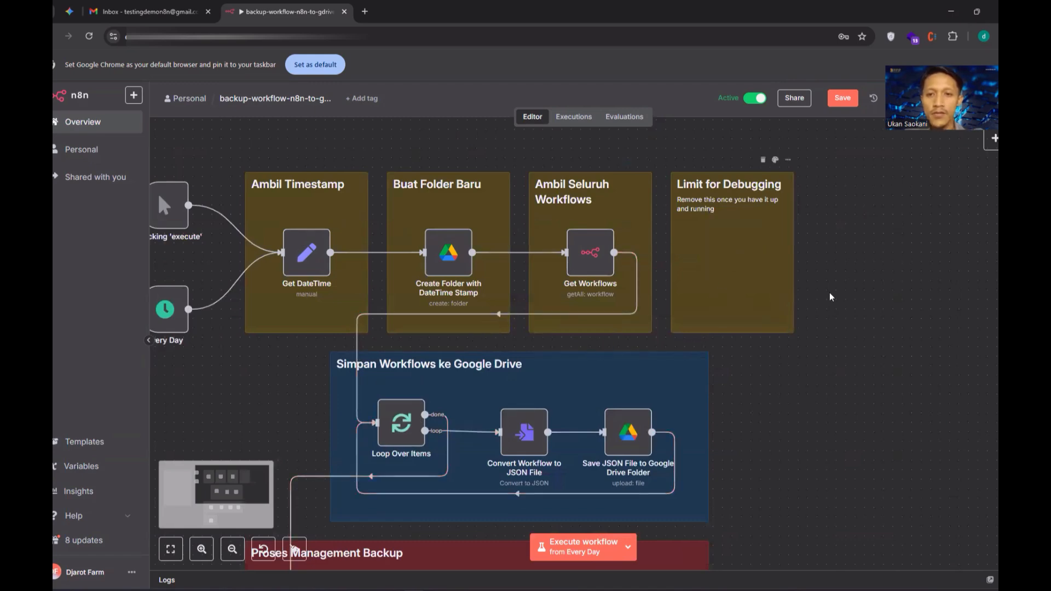
key("ctrl+z")
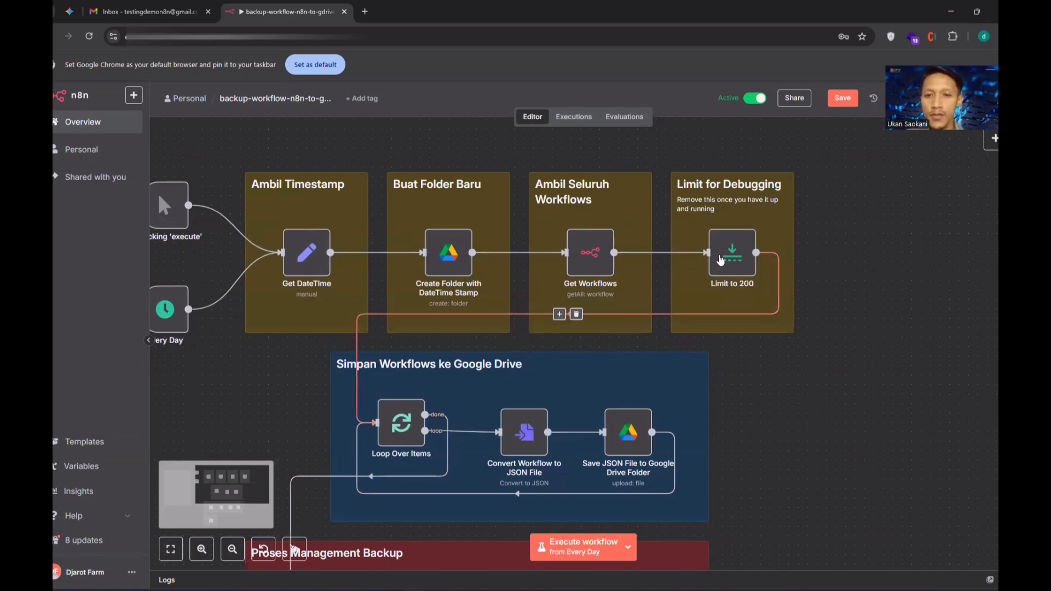
Examine the flow from the Limit to 200 node through Loop Over Items to the Convert Workflow to JSON File node
left_click(742, 253)
double_click(742, 252)
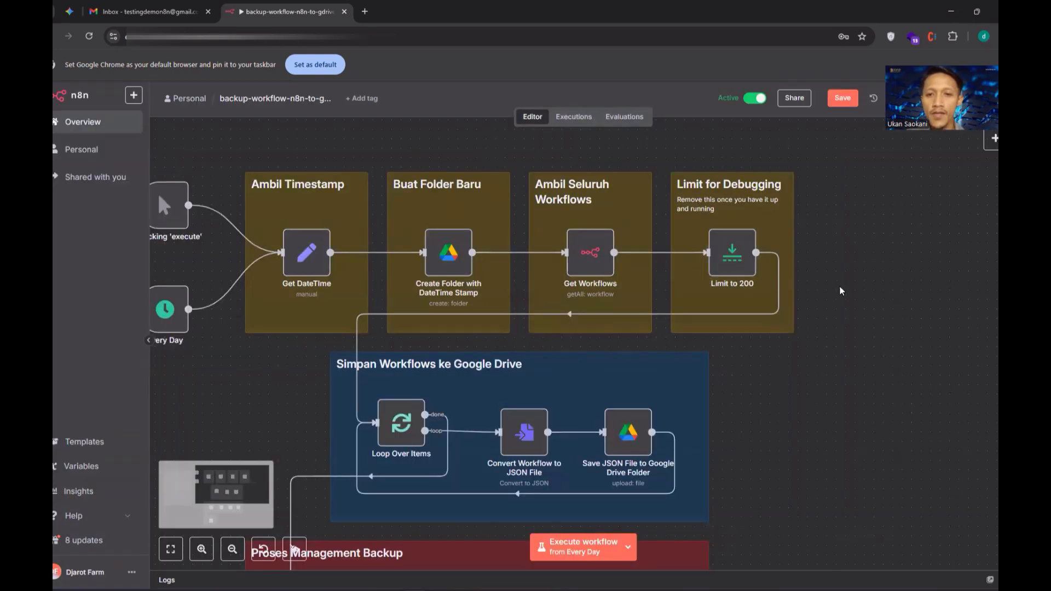
scroll(829, 313, "left", 3)
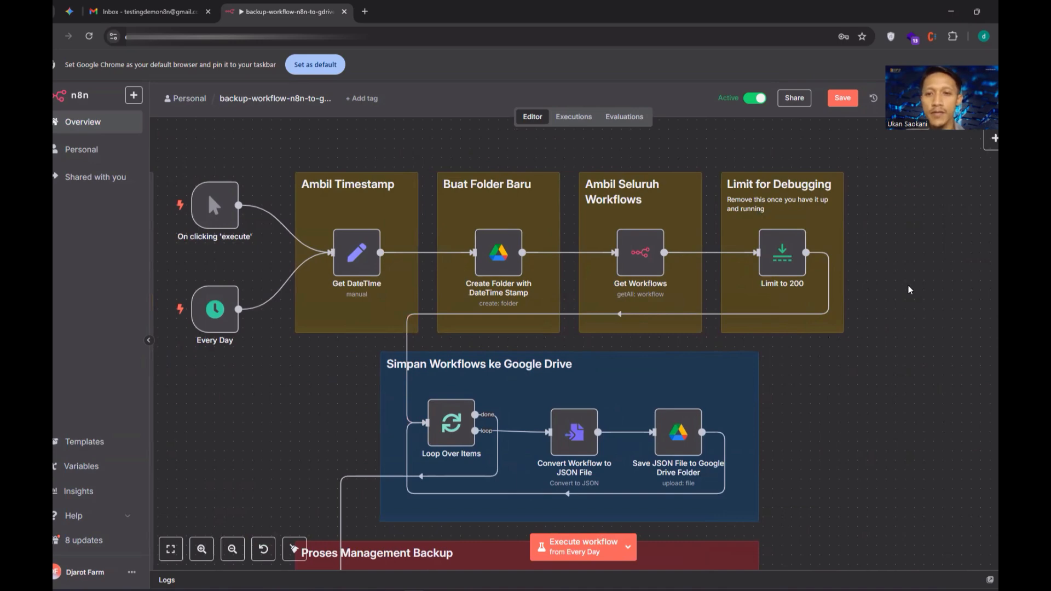
scroll(866, 359, "down", 1)
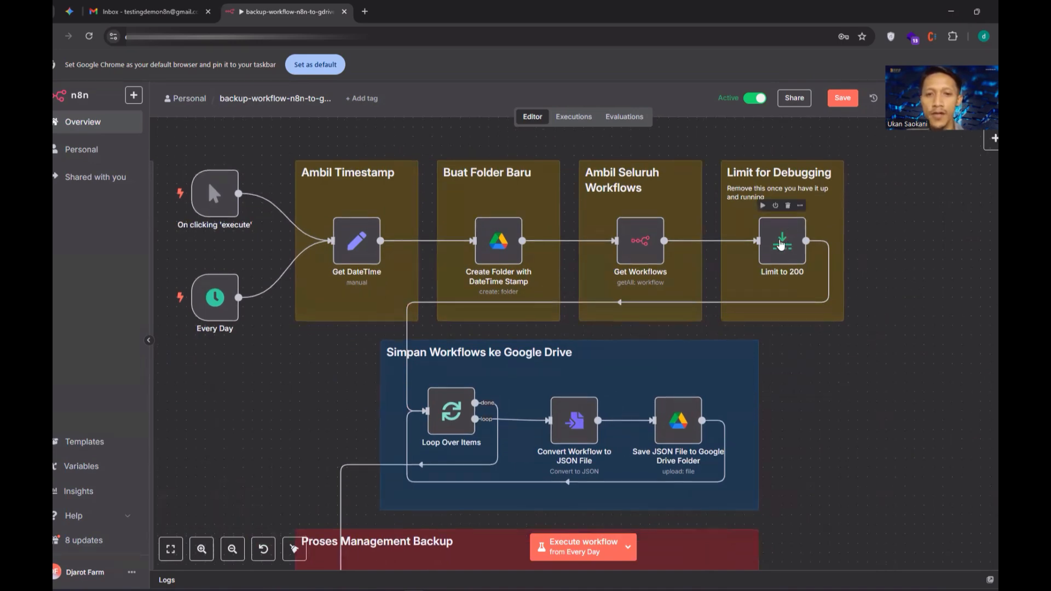
scroll(821, 369, "down", 2)
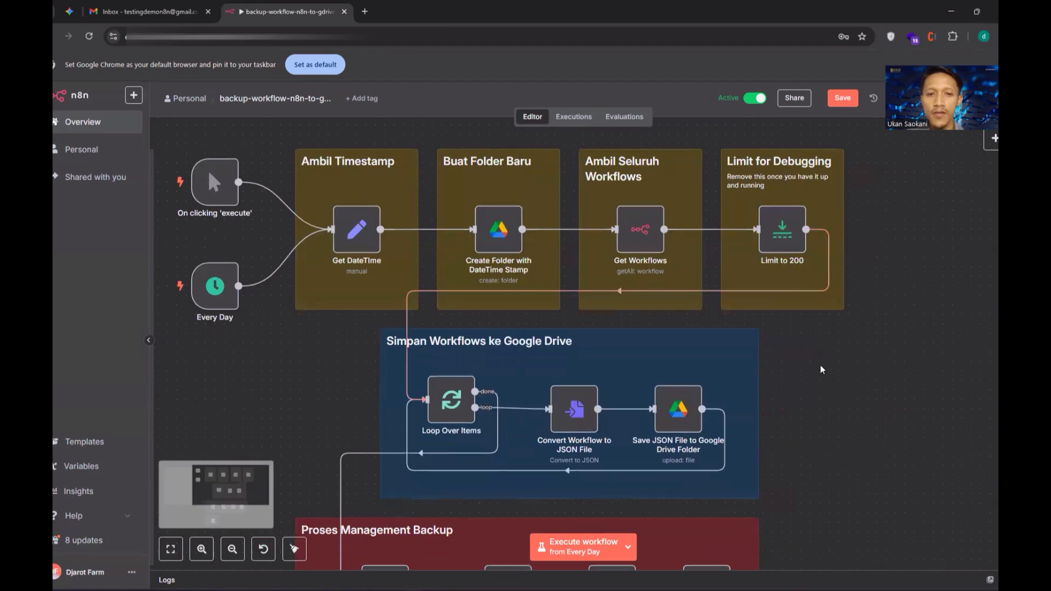
scroll(830, 346, "down", 3)
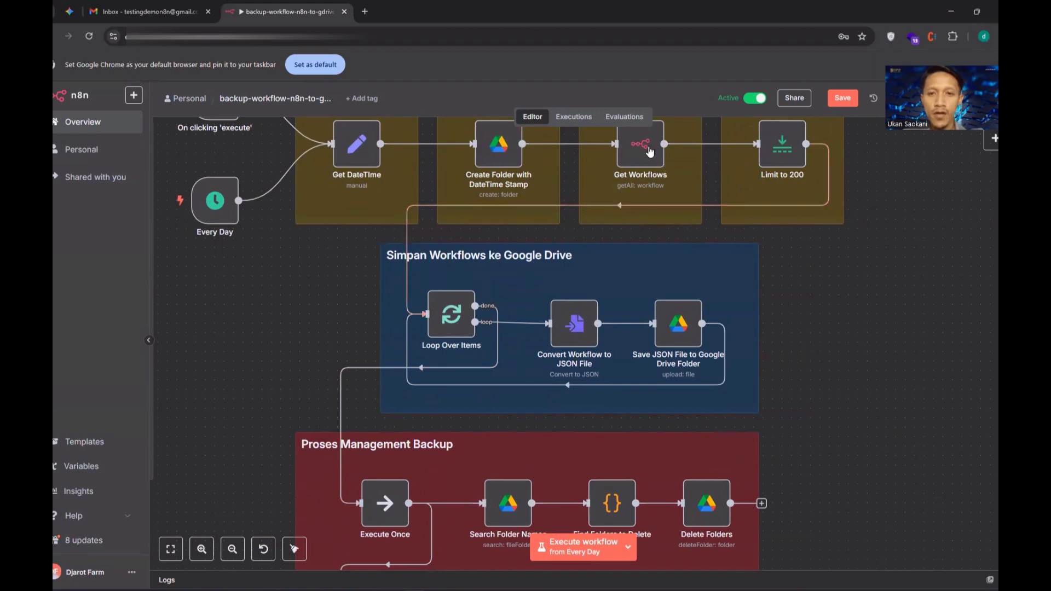
scroll(639, 159, "up", 1)
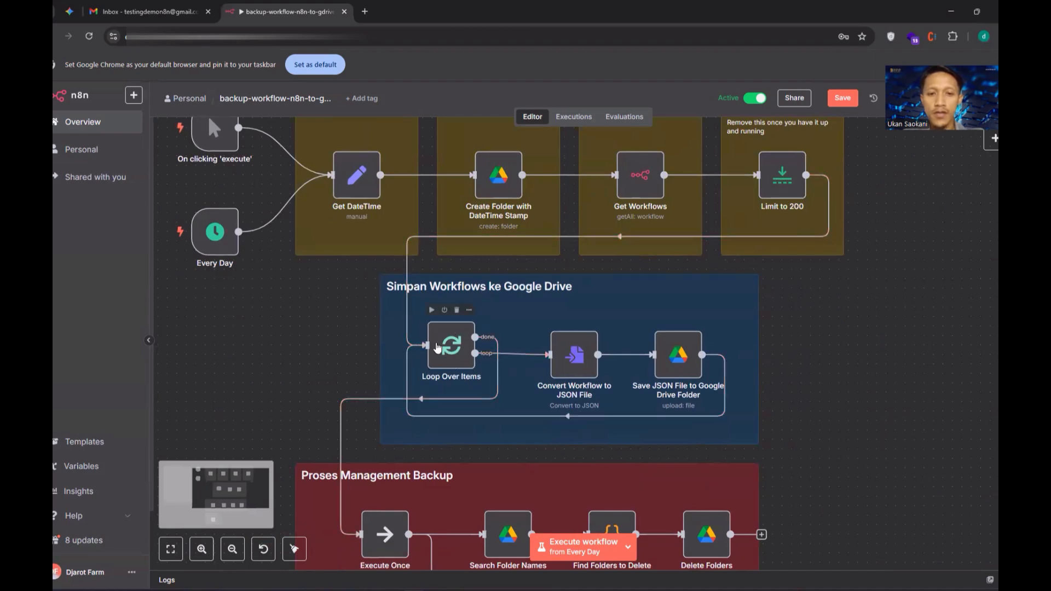
mouse_move(522, 355)
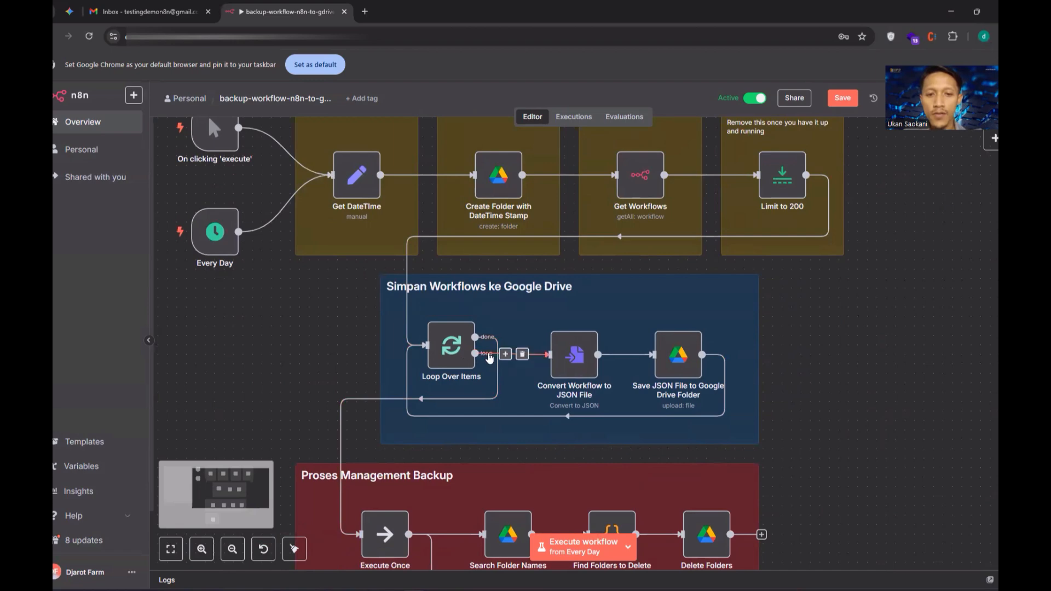
mouse_move(573, 356)
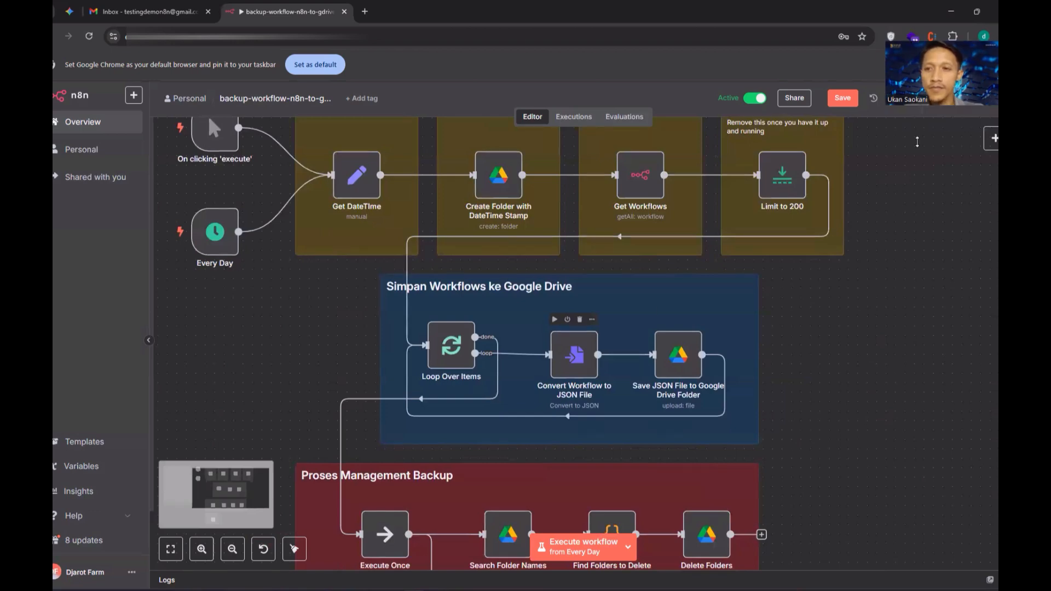
Search the node library for "conver" to locate the Convert to File node, then close the library without adding anything
left_click(991, 139)
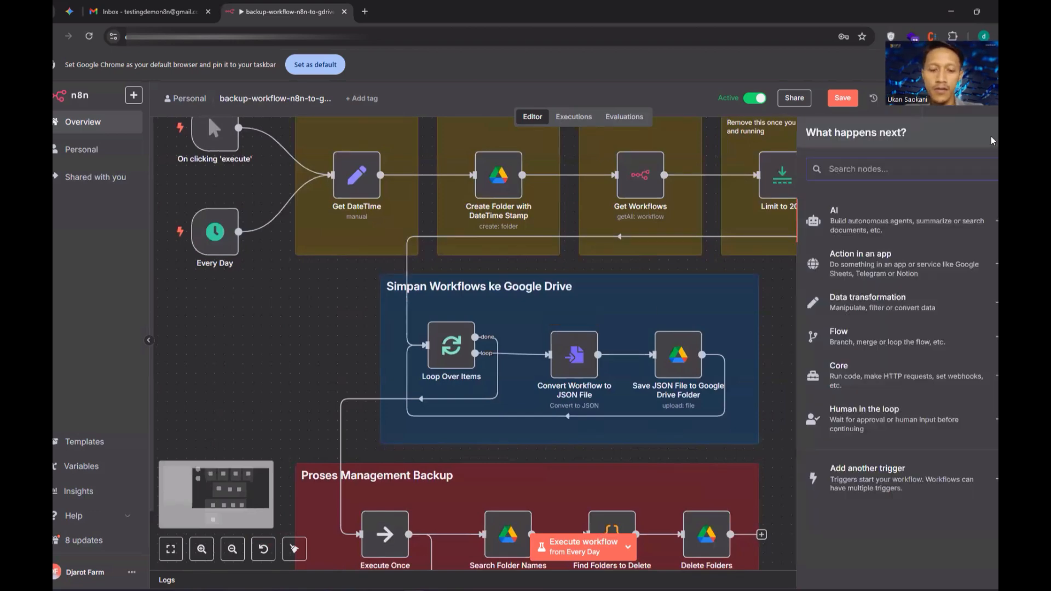
type("conver")
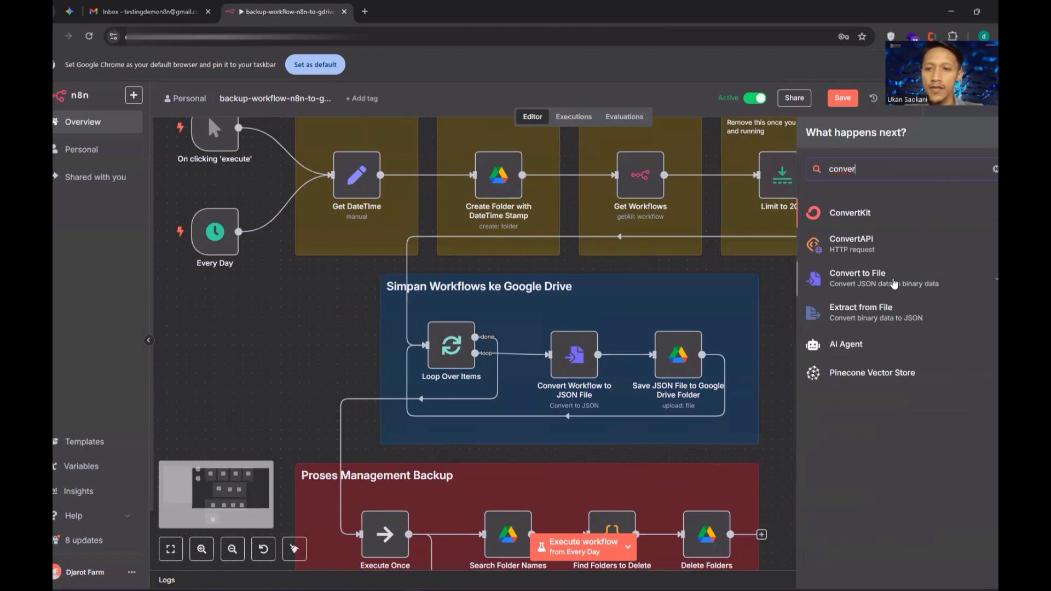
left_click(774, 277)
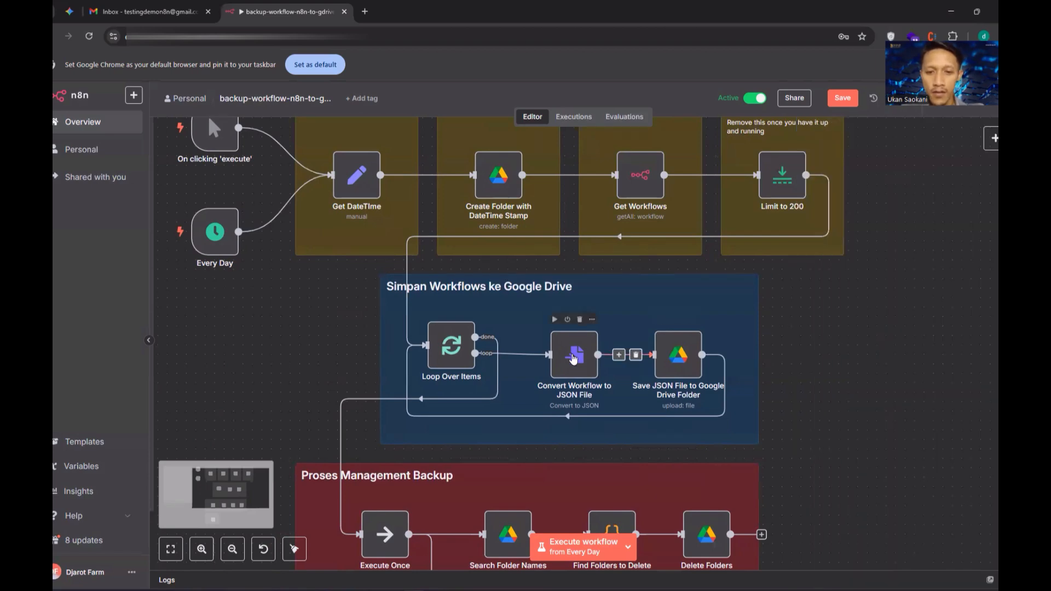
Review the parameters of the Convert Workflow to JSON File and Save JSON File to Google Drive Folder nodes, returning to the canvas after each
double_click(574, 355)
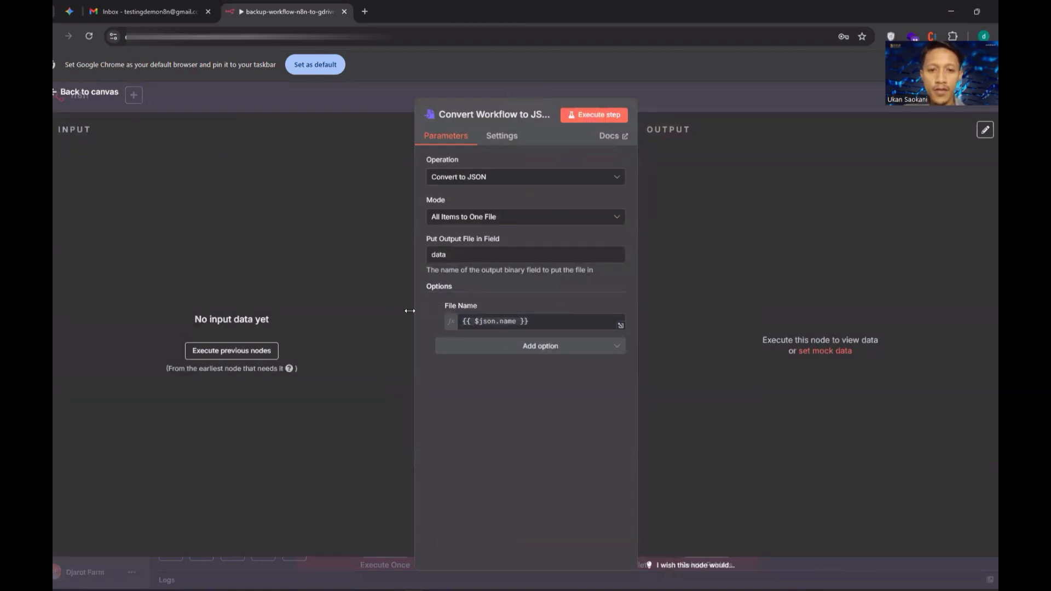
left_click(87, 97)
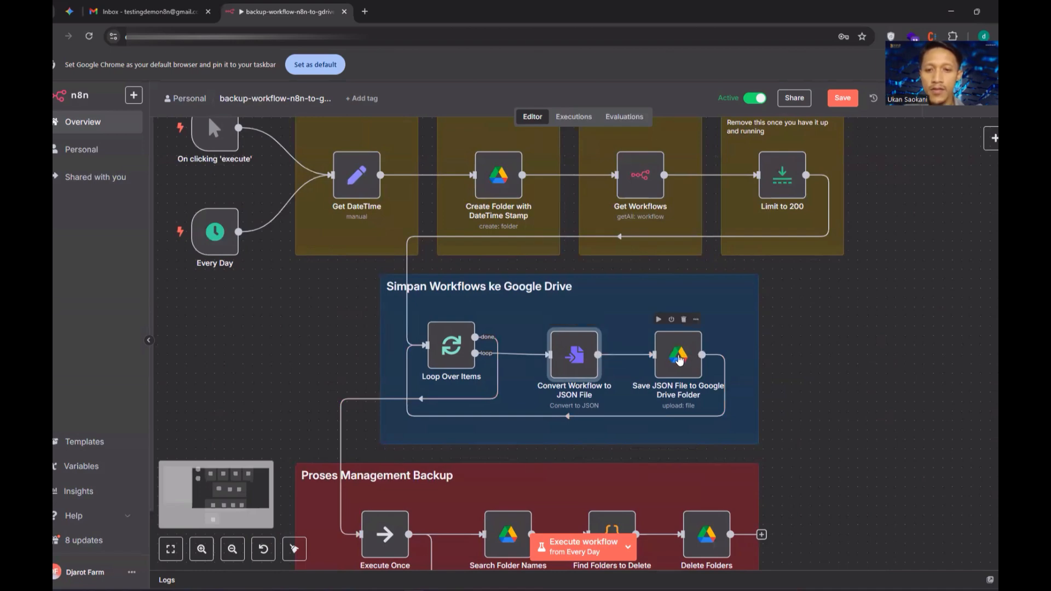
double_click(678, 359)
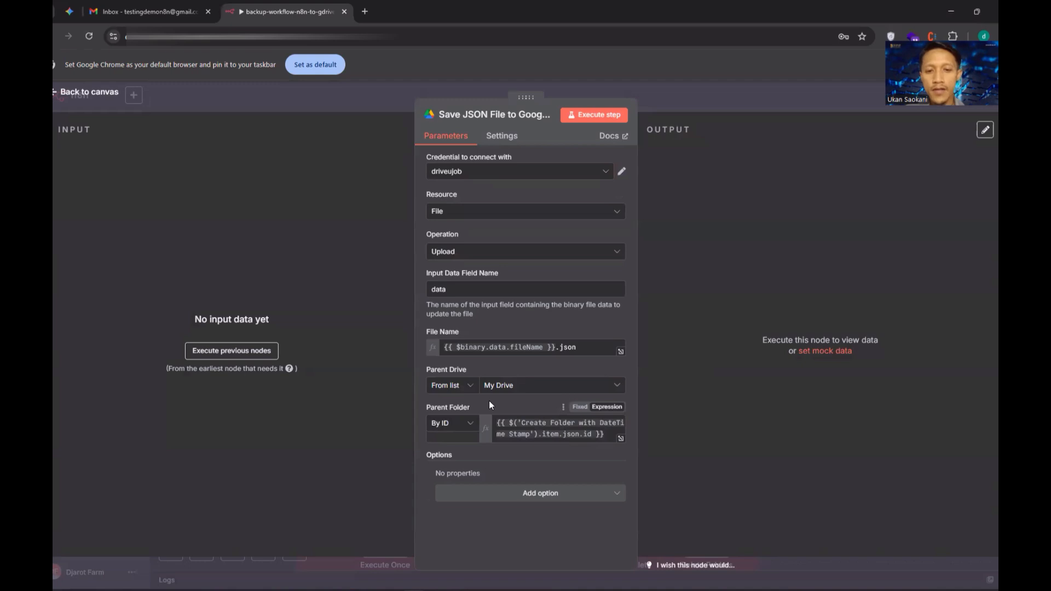
key("Escape")
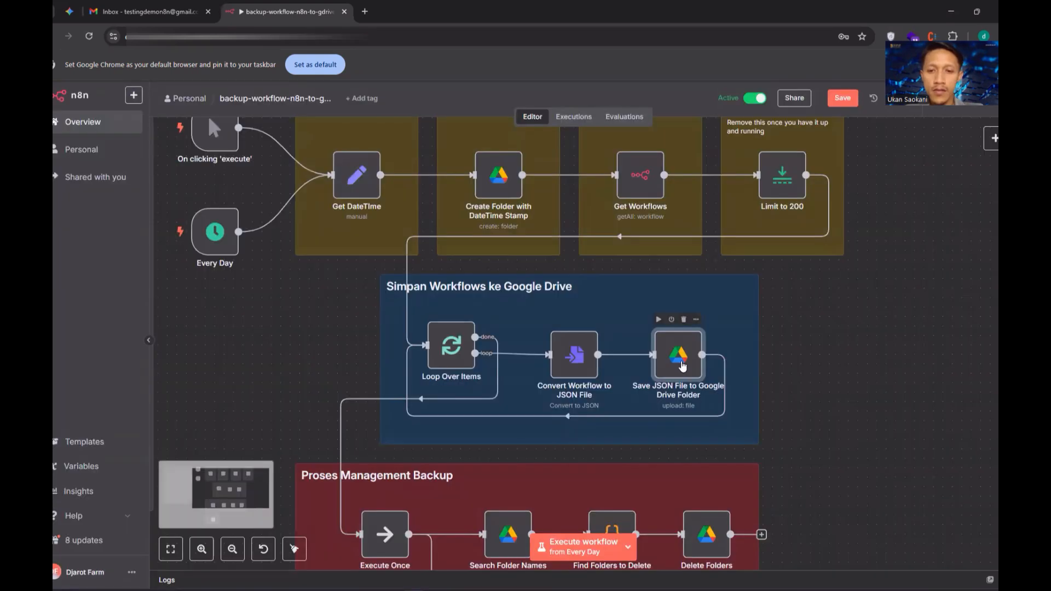
Examine the loop and done branches of Loop Over Items and the flow through Execute Once into the backup management and email sections
scroll(800, 424, "down", 2)
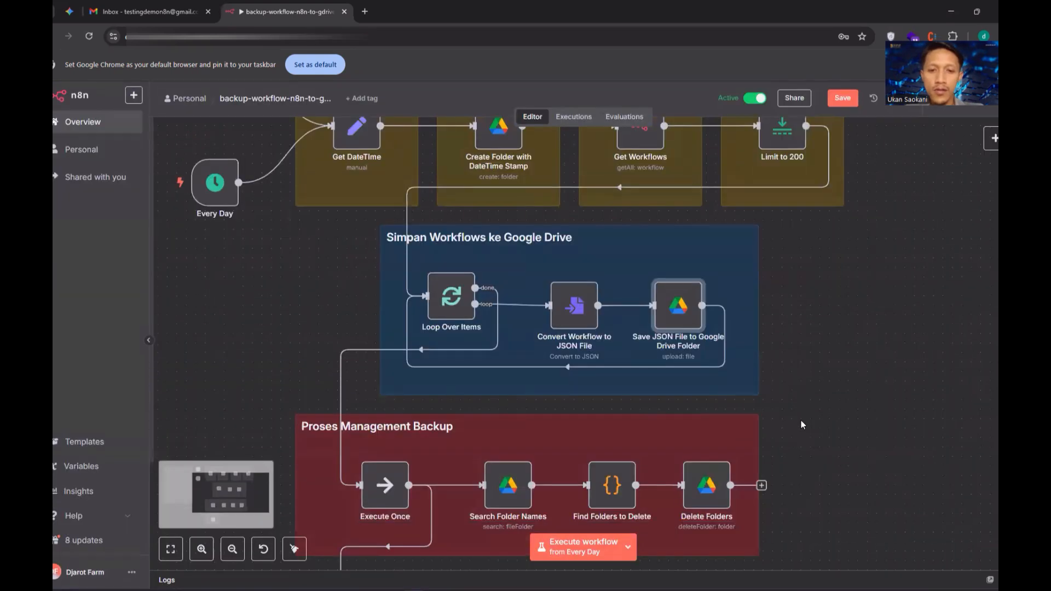
mouse_move(608, 378)
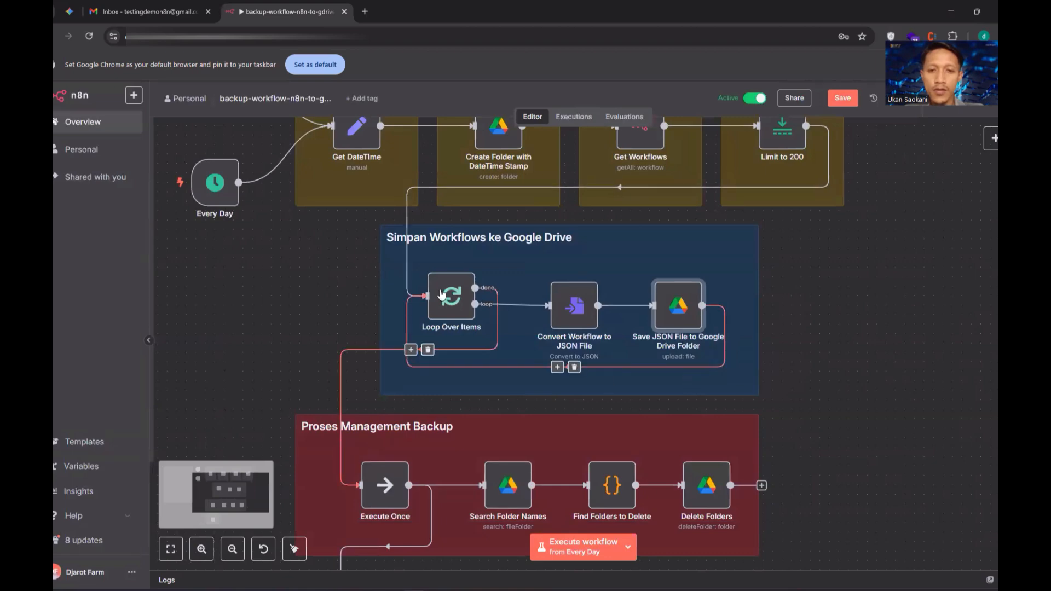
mouse_move(425, 296)
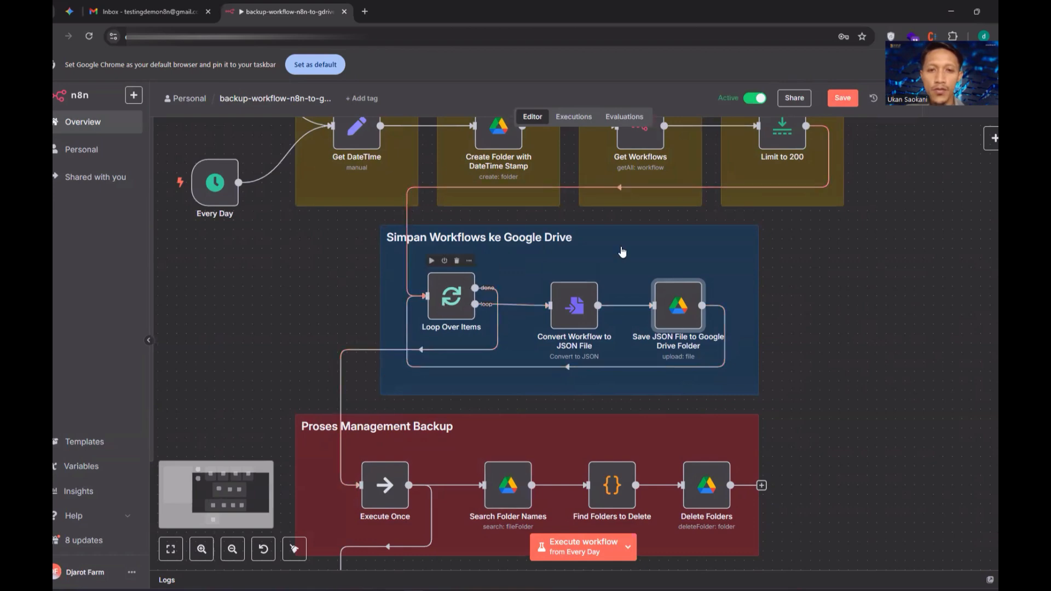
scroll(643, 143, "up", 1)
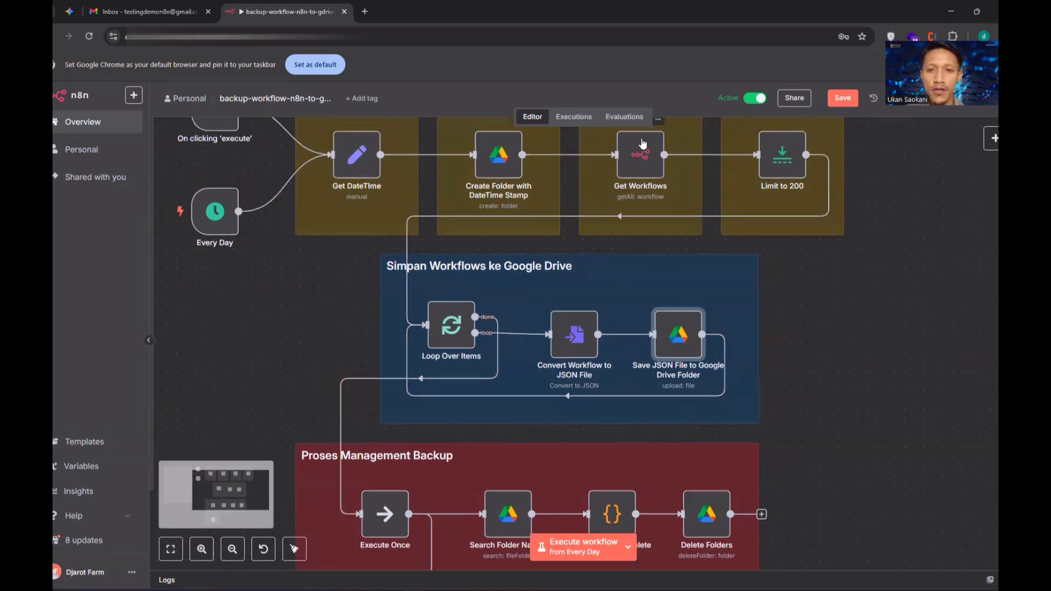
scroll(461, 347, "down", 1)
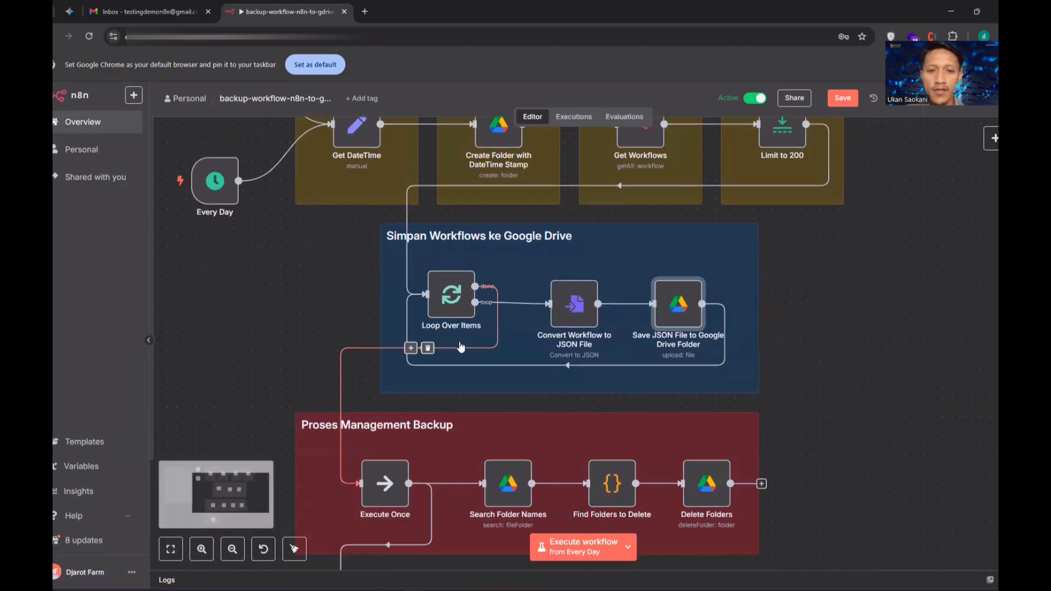
scroll(461, 347, "down", 1)
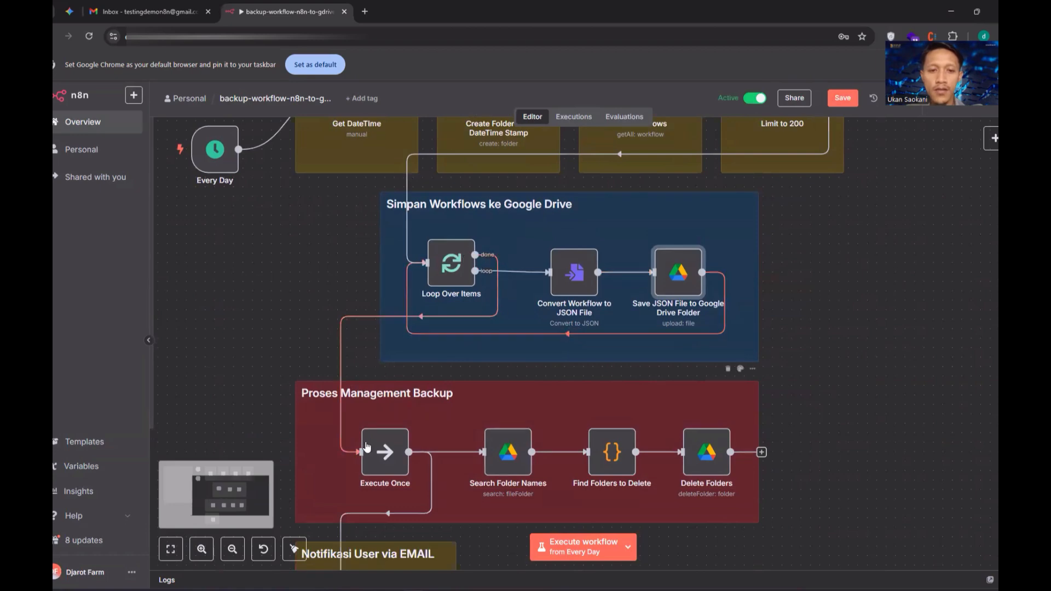
scroll(384, 433, "down", 2)
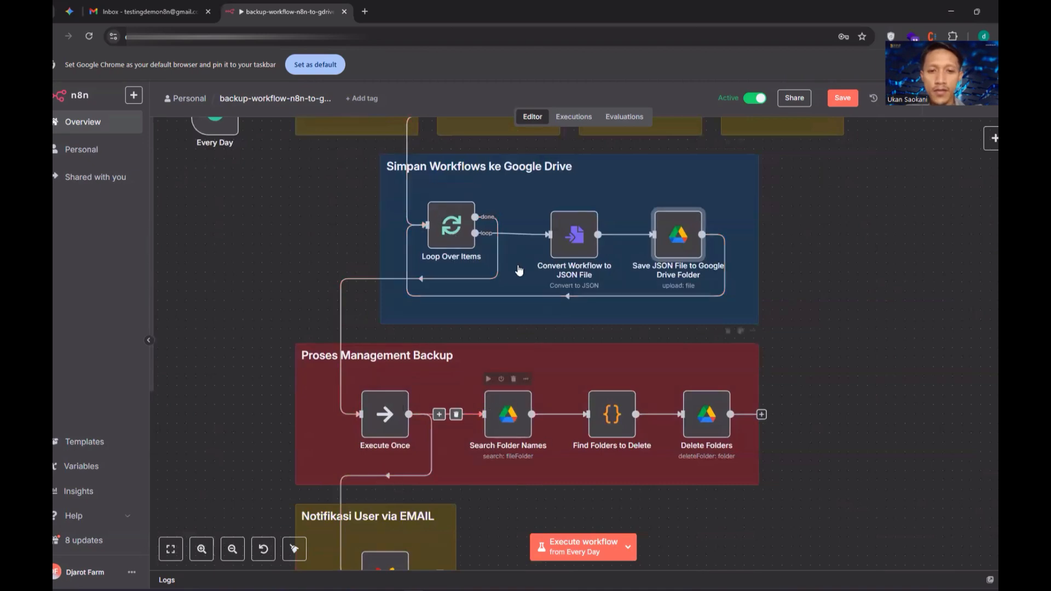
scroll(568, 486, "down", 2)
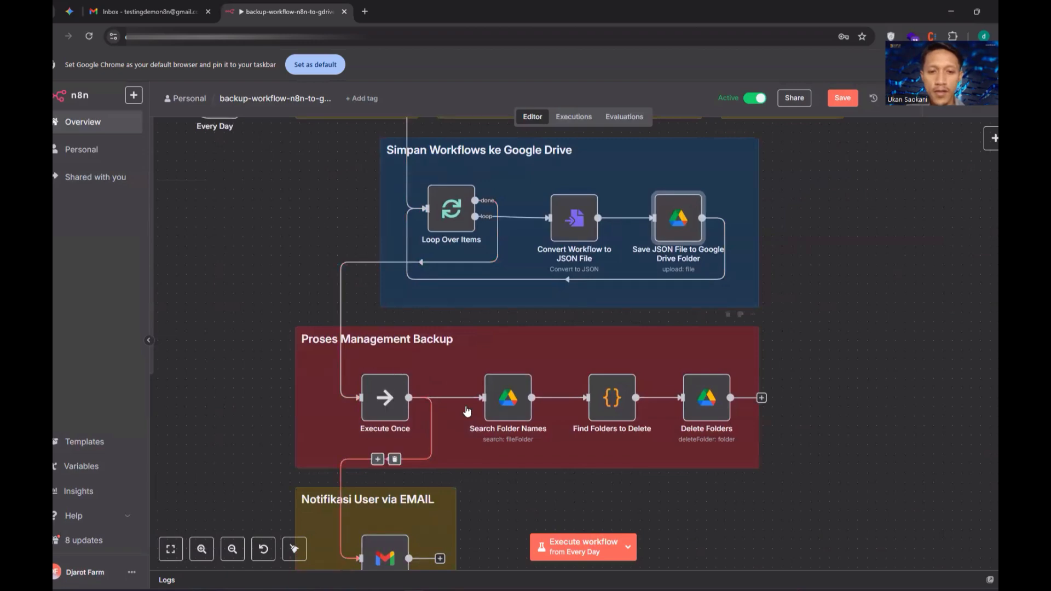
scroll(493, 389, "down", 2)
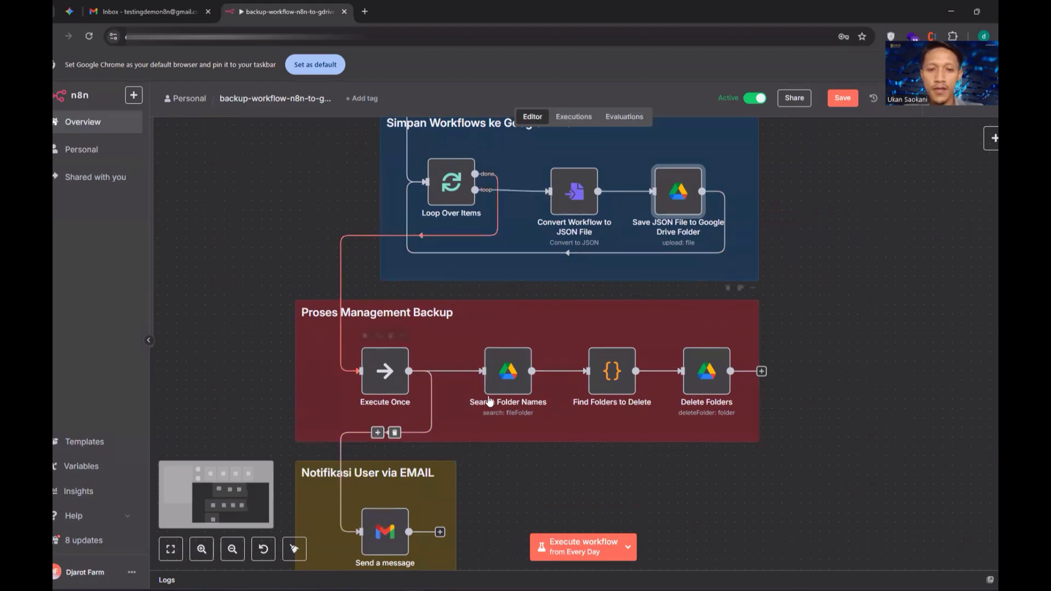
Open the Search Folder Names node, highlight its Search Query text, and return to the canvas
left_click(516, 373)
double_click(516, 373)
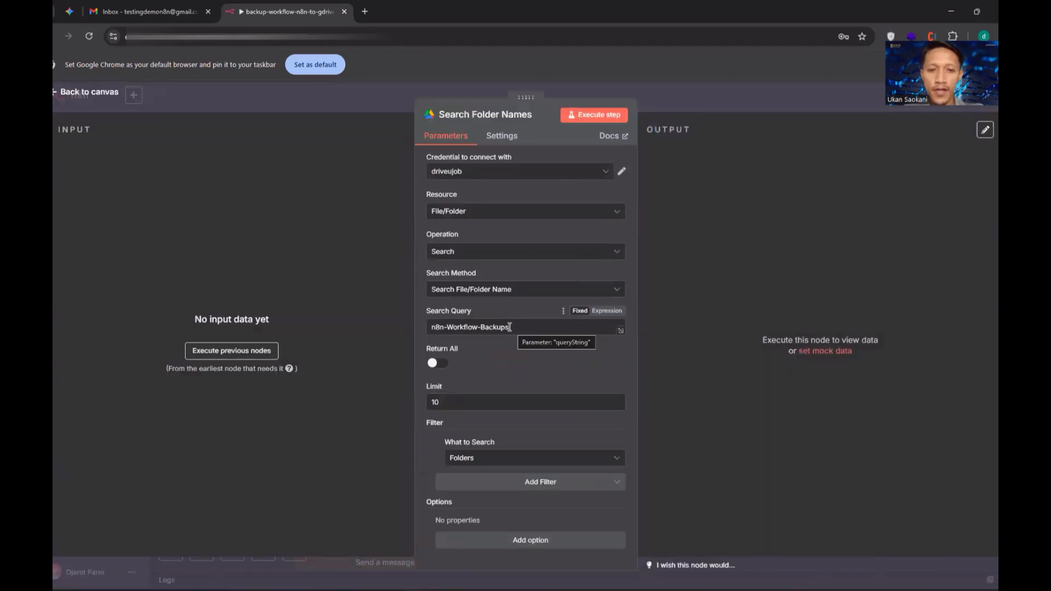
left_click_drag(509, 326, 390, 321)
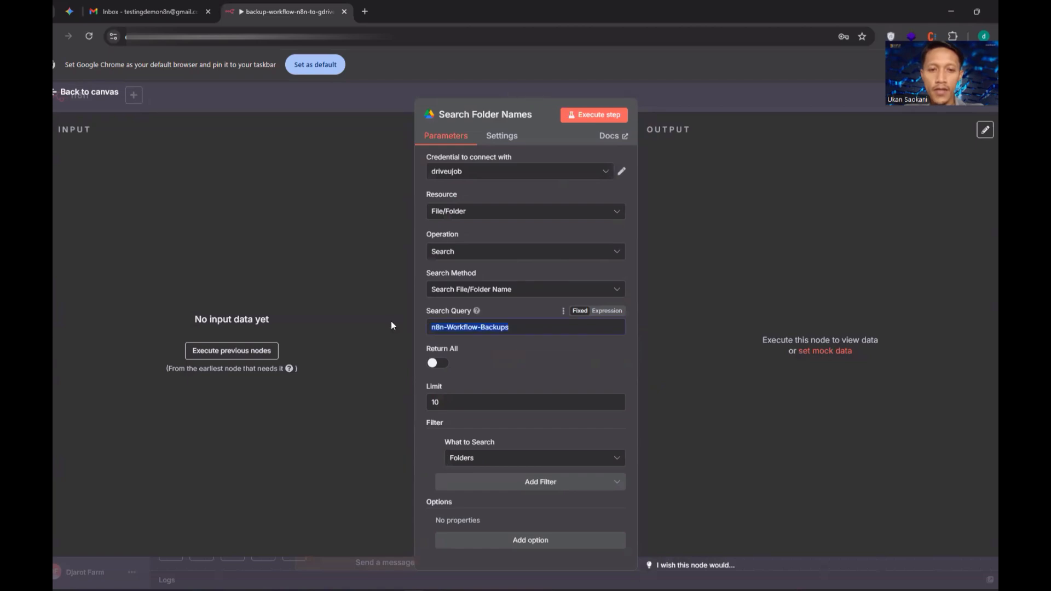
left_click(89, 93)
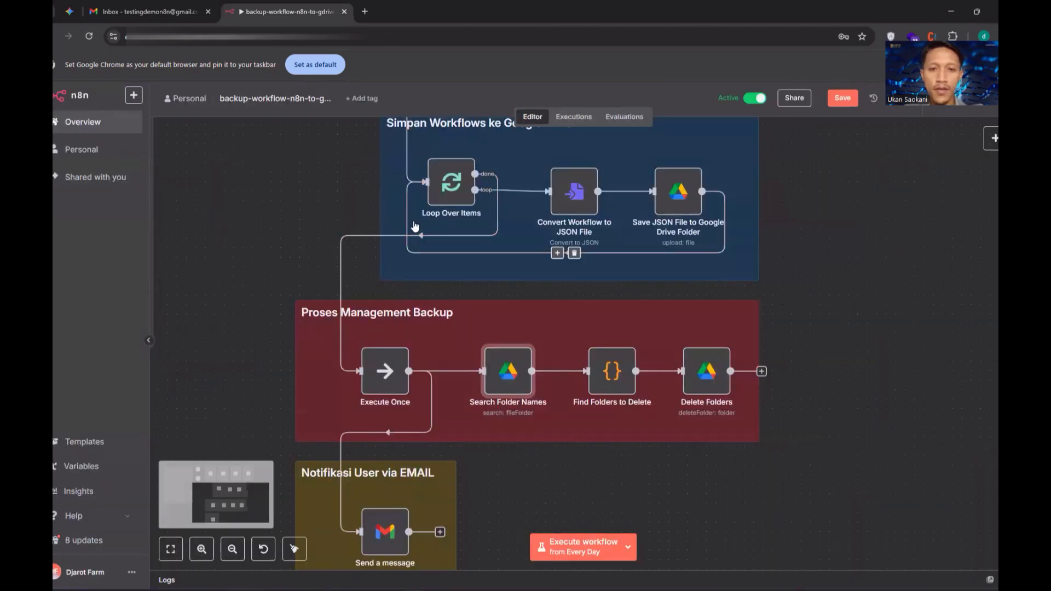
Check the Folder Name expression in the Create Folder with DateTime Stamp node and return to the canvas
scroll(523, 201, "up", 5)
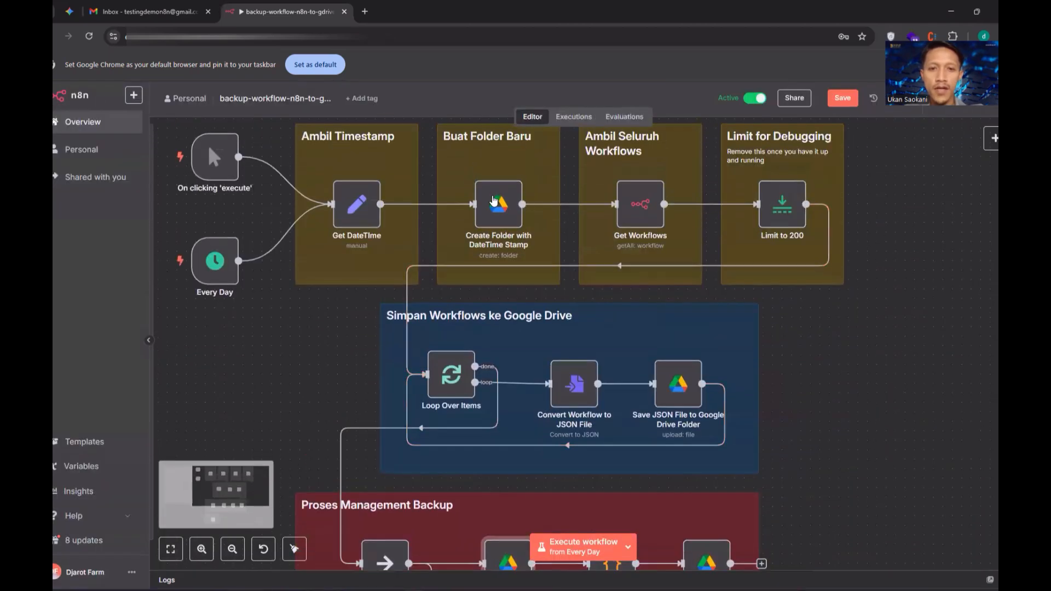
double_click(493, 198)
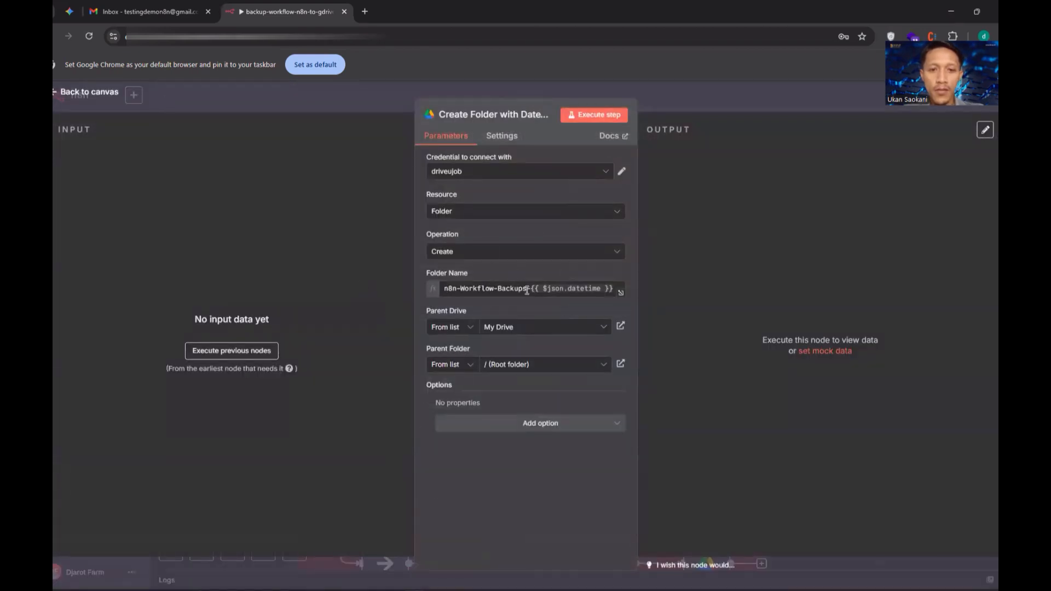
left_click(77, 93)
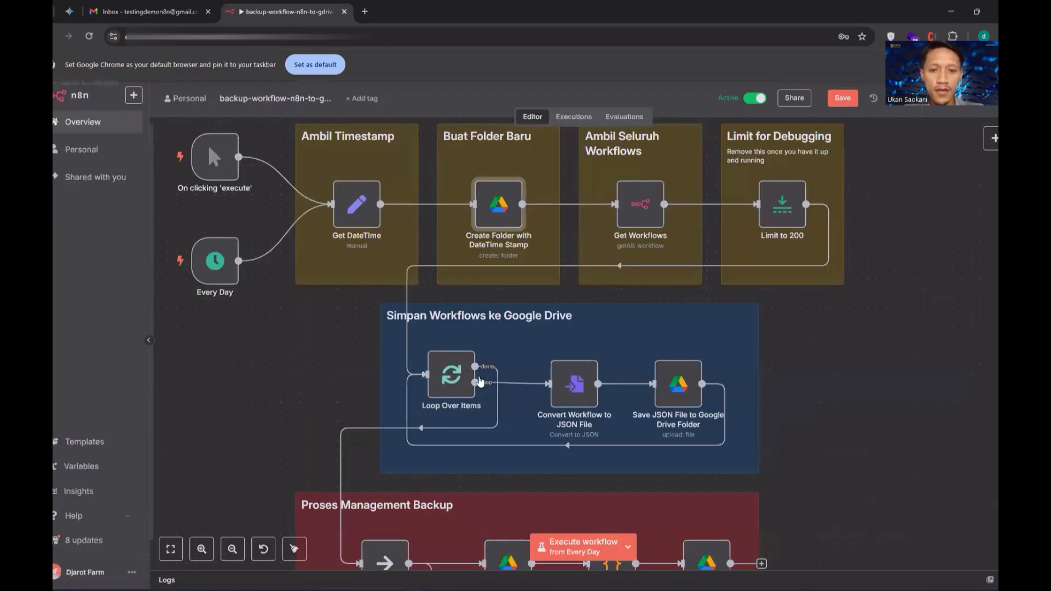
Reopen the Search Folder Names node, review its search method, limit and folder filter, and return to the canvas
scroll(540, 452, "down", 1)
scroll(540, 452, "down", 4)
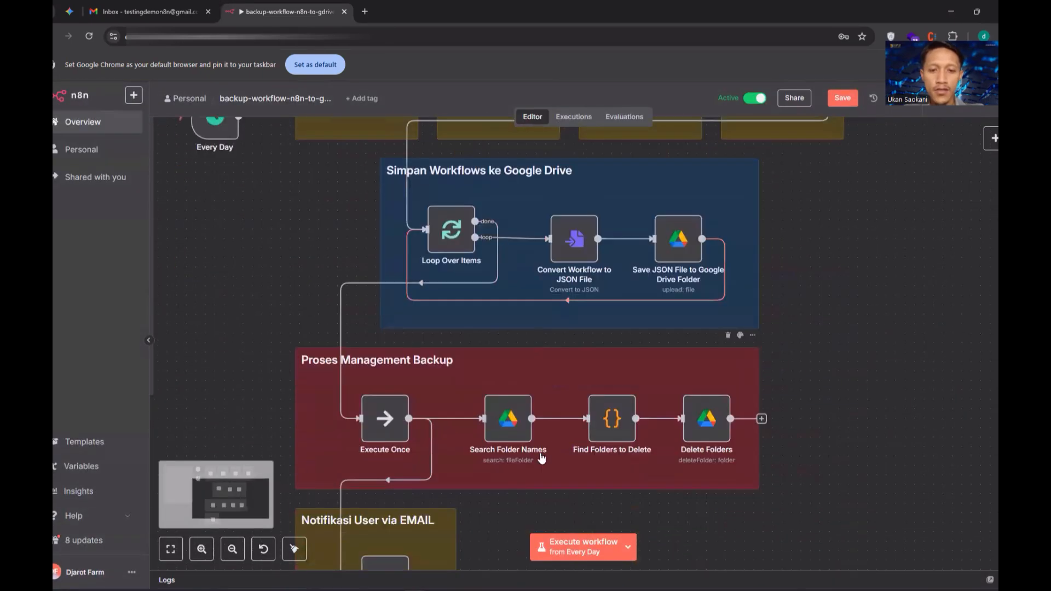
double_click(501, 415)
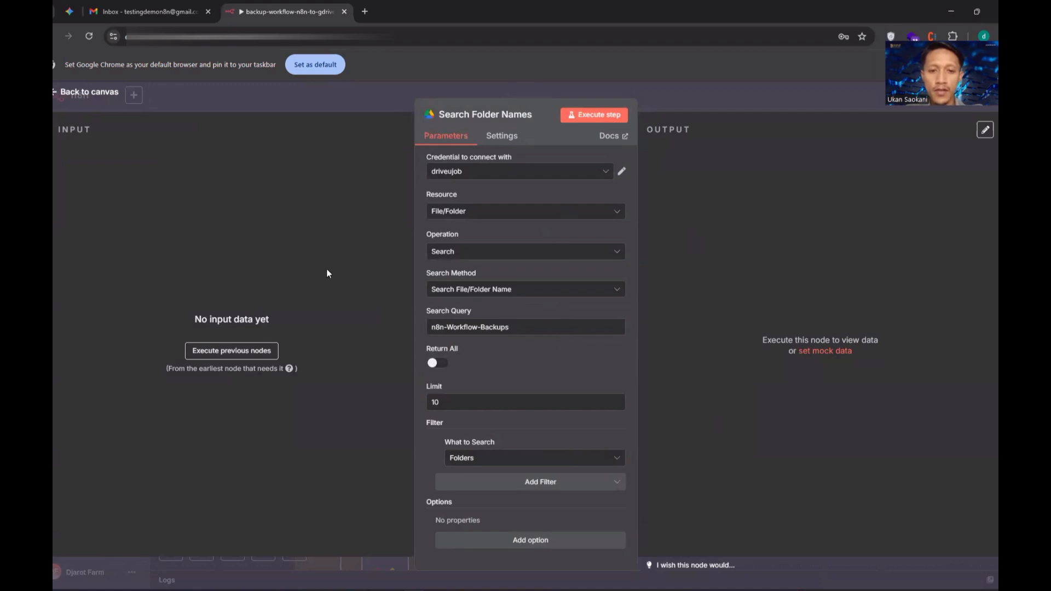
left_click(82, 97)
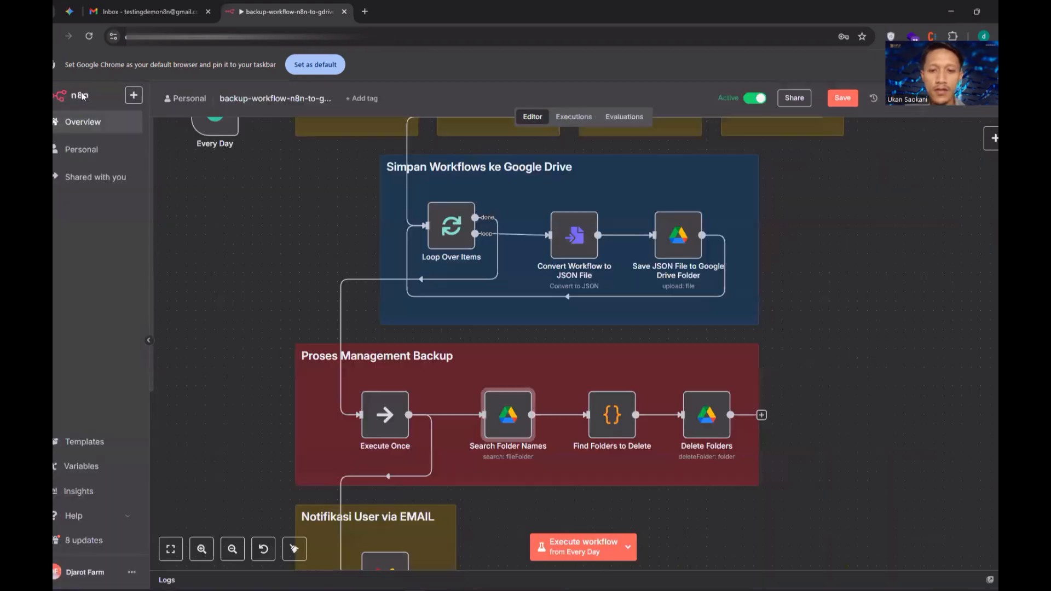
Examine the sorting and slice code in the Find Folders to Delete node, highlight olderItems, and return to the canvas
double_click(613, 418)
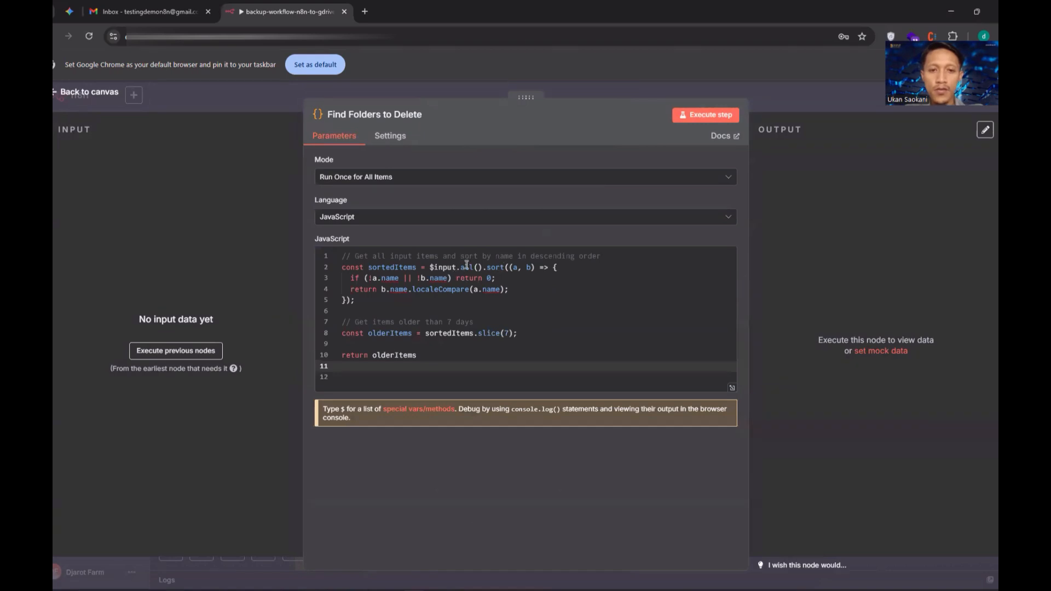
mouse_move(455, 267)
left_click(524, 291)
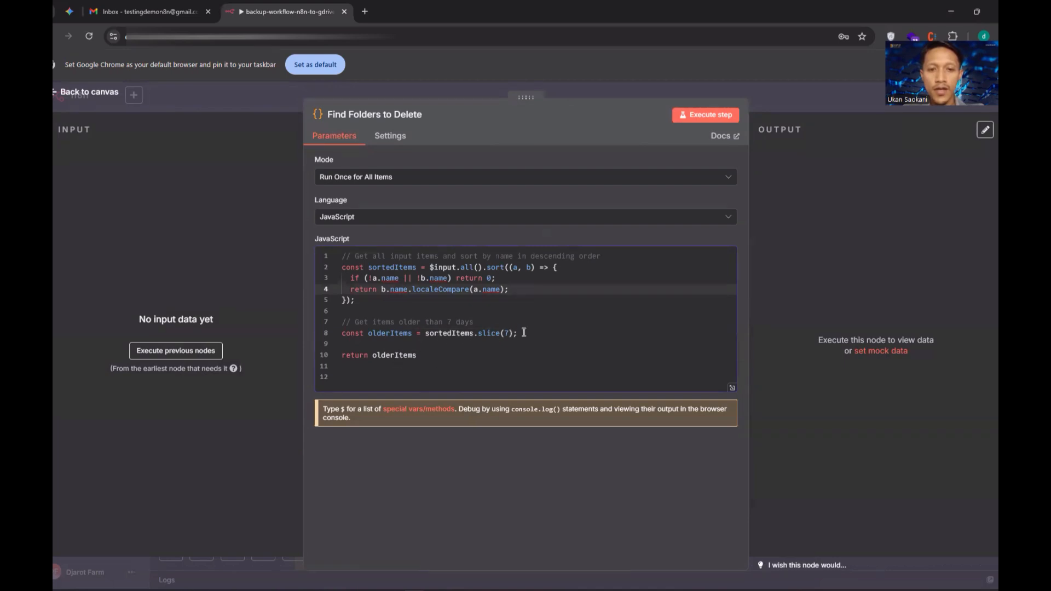
left_click_drag(426, 334, 517, 333)
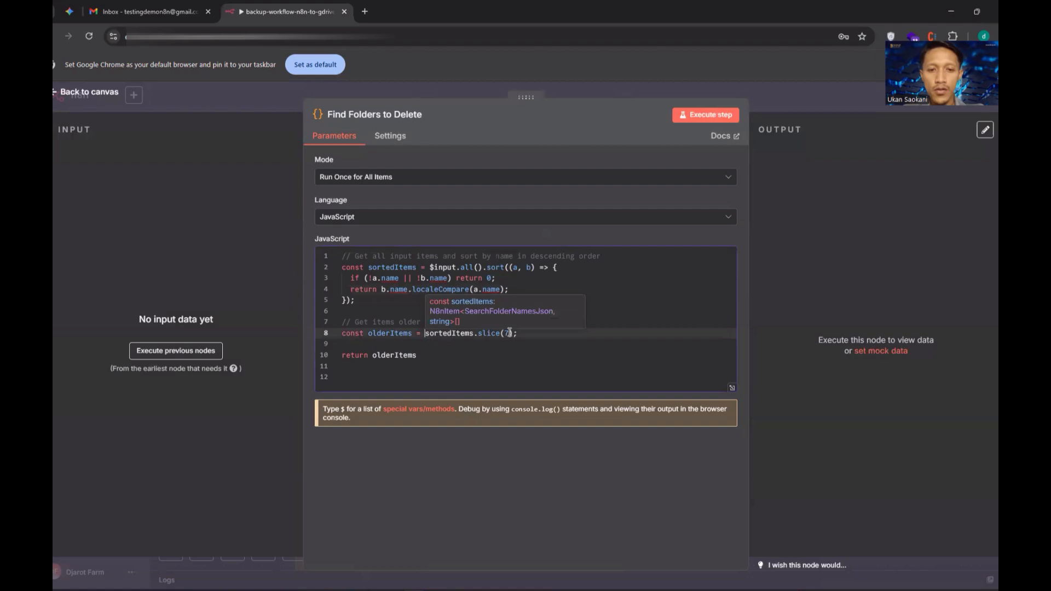
double_click(382, 335)
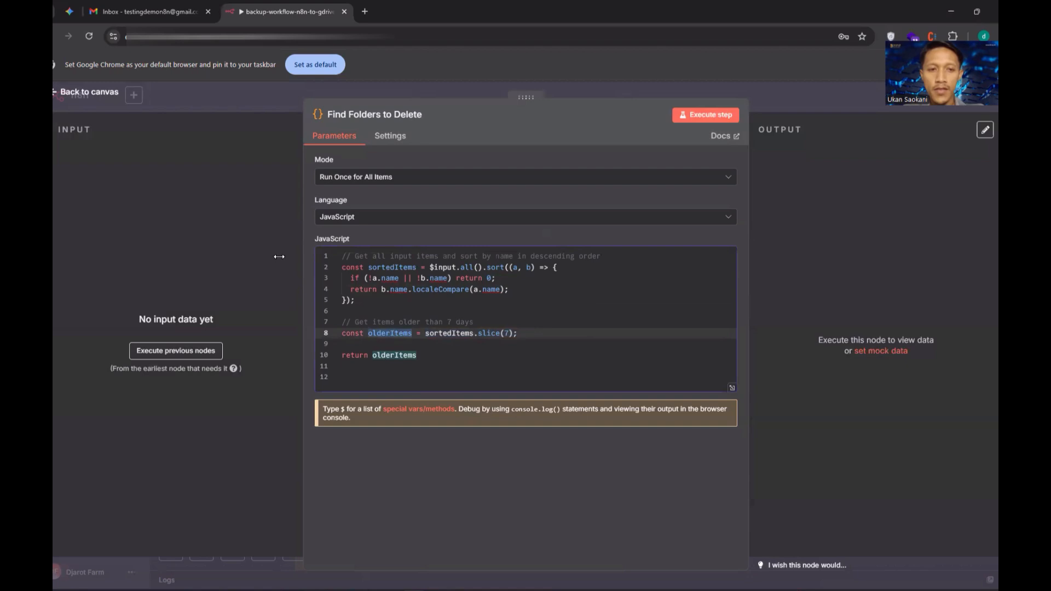
left_click(90, 93)
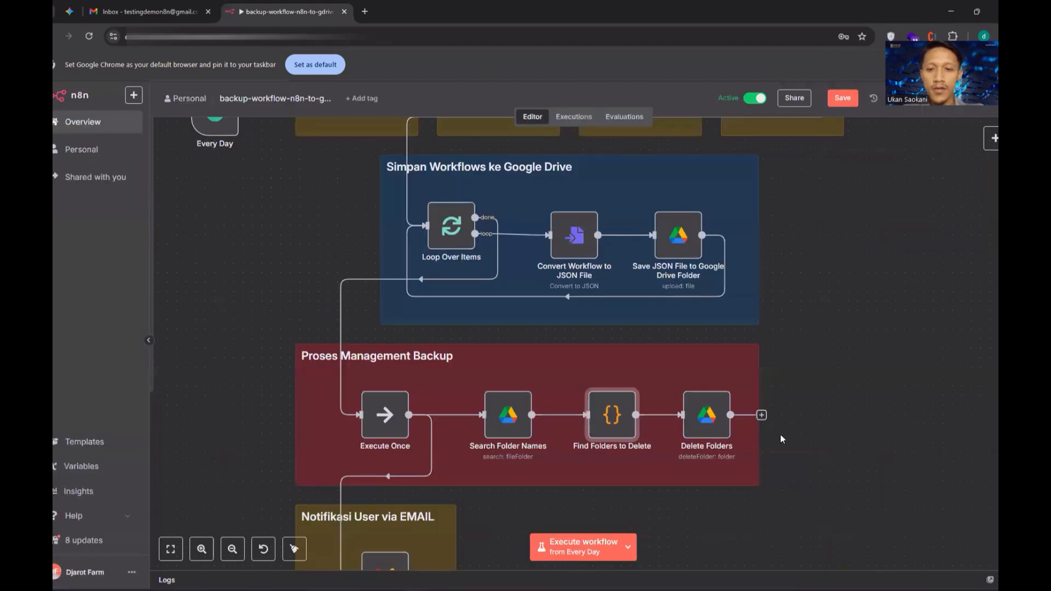
Review the operation, folder ID and permanent deletion settings of the Delete Folders node and return to the canvas
left_click(698, 426)
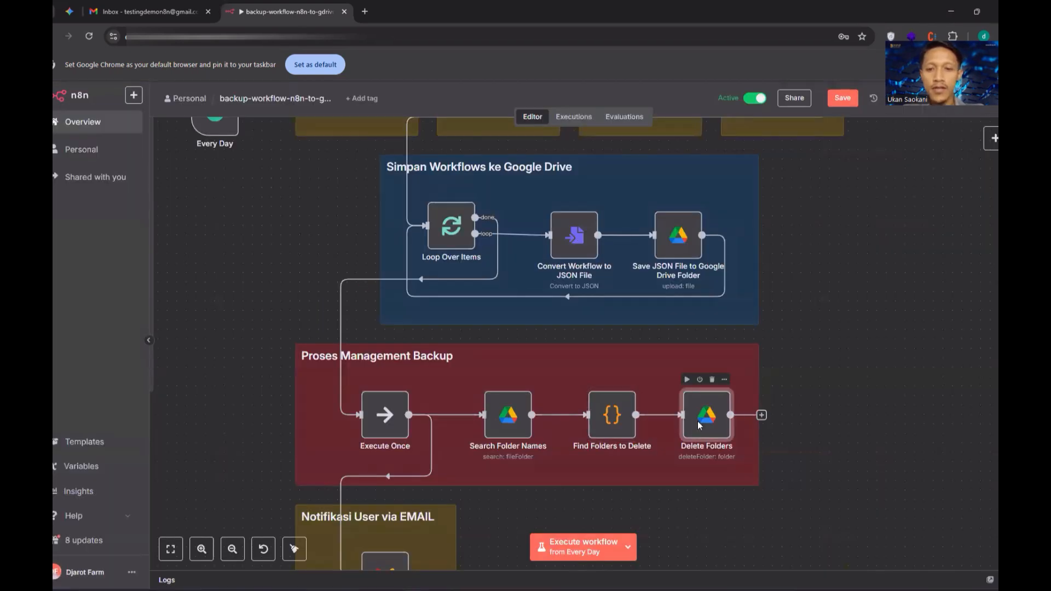
double_click(699, 425)
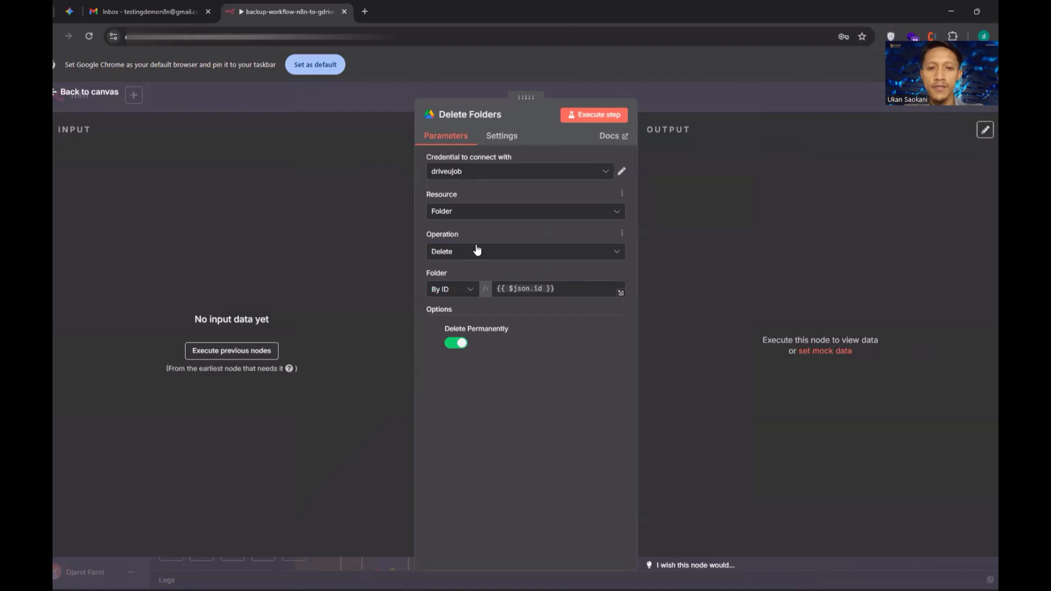
left_click(80, 93)
Open the Send a message node in the Notifikasi User via EMAIL section and review its recipient and subject
scroll(296, 431, "down", 2)
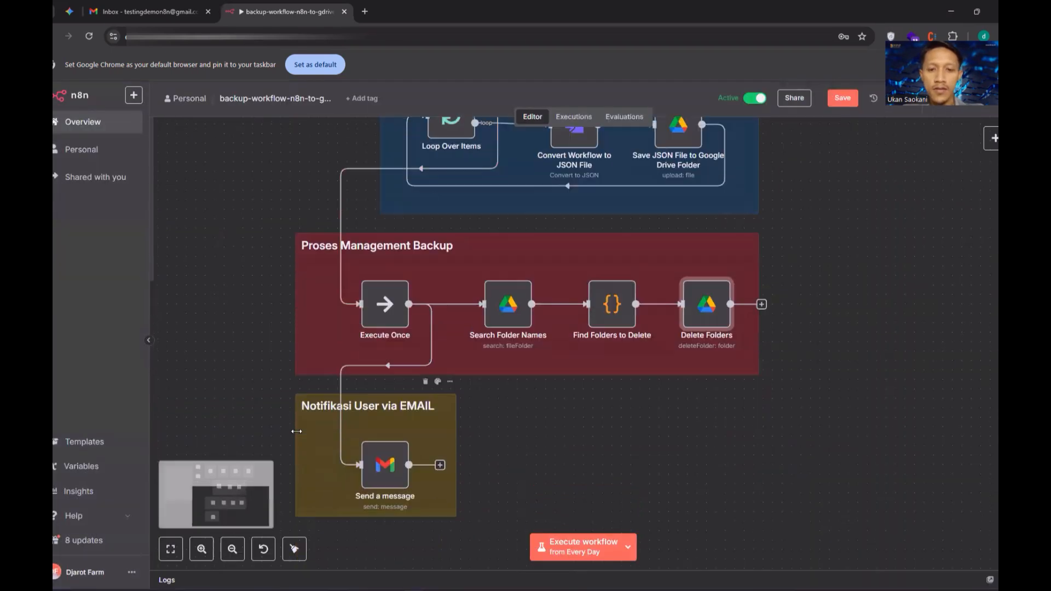
scroll(296, 431, "down", 1)
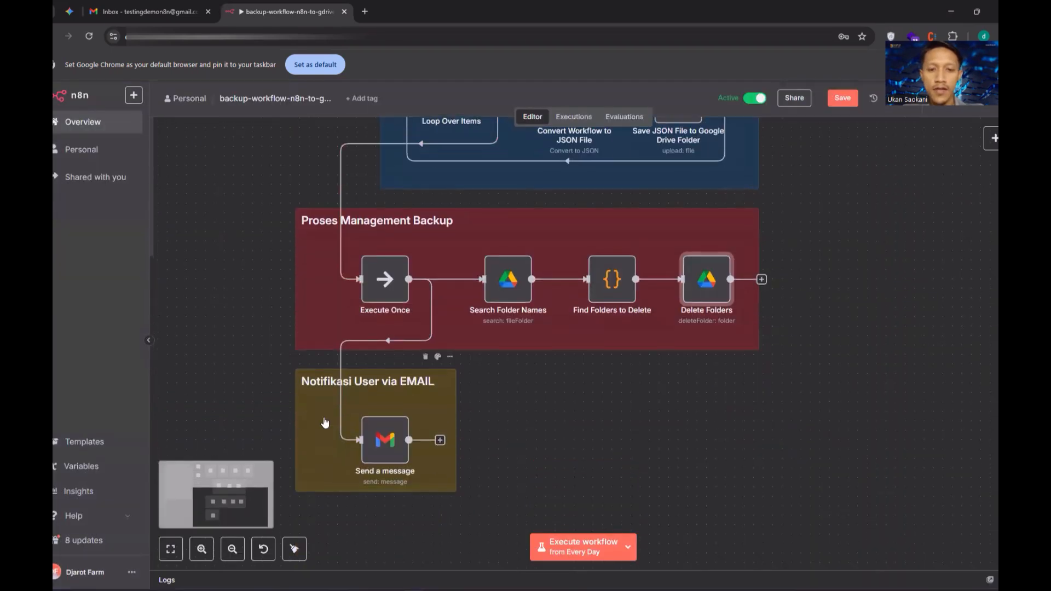
double_click(386, 442)
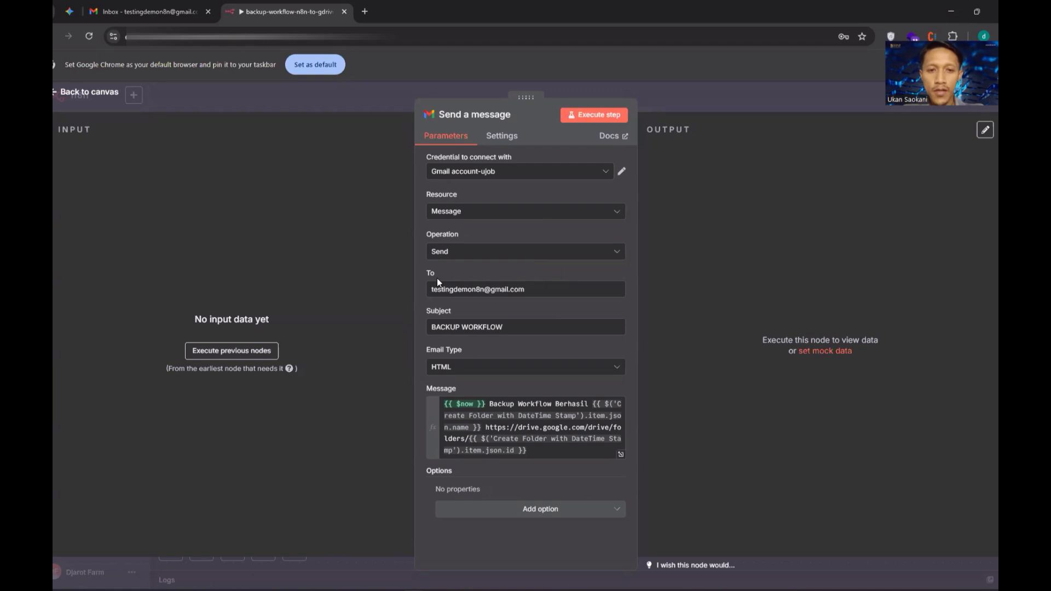
left_click(458, 291)
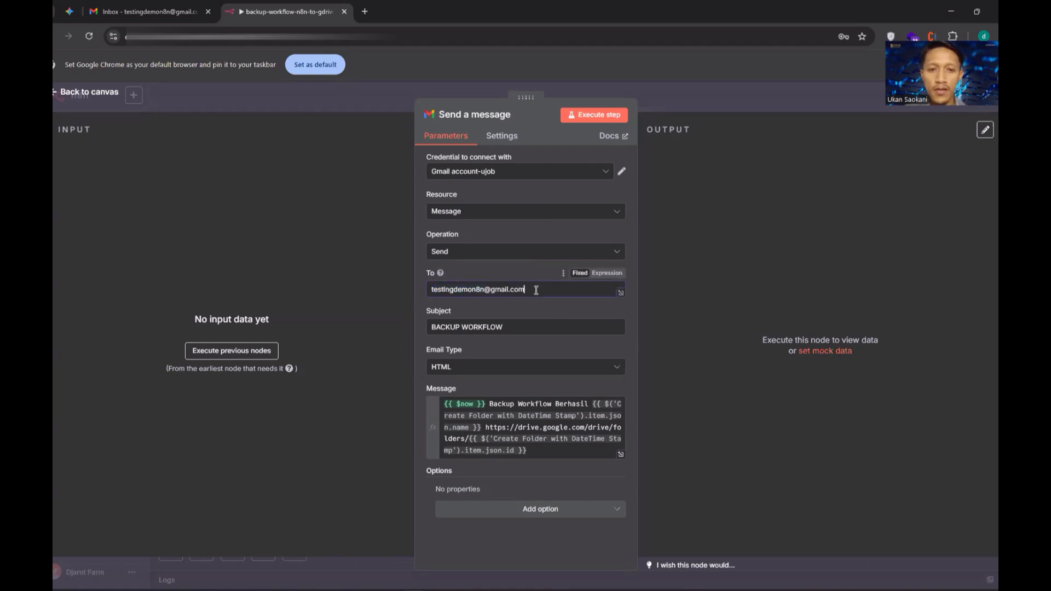
key("ctrl+shift+Left")
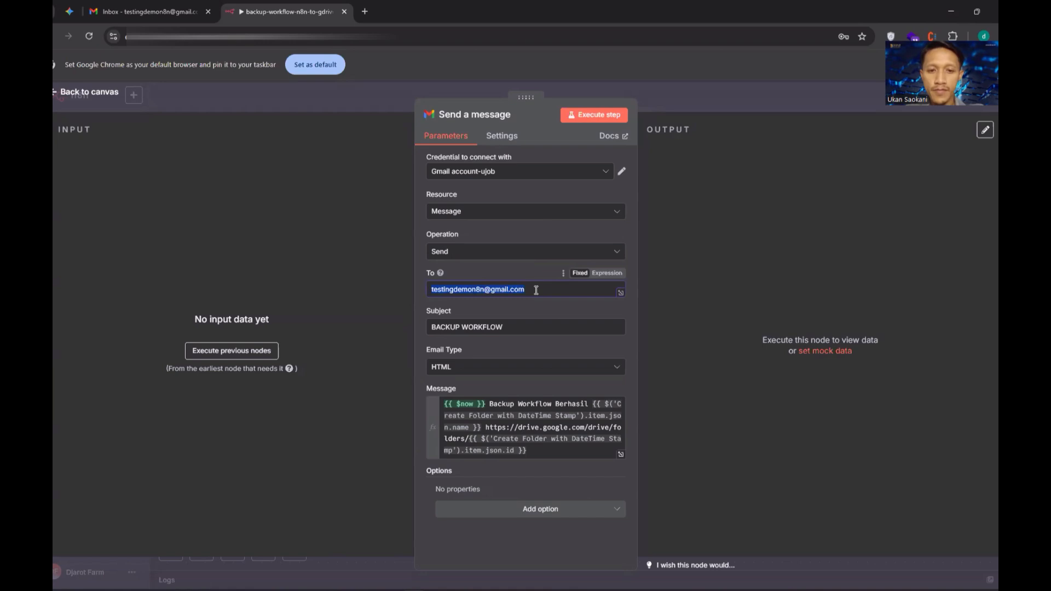
left_click(517, 327)
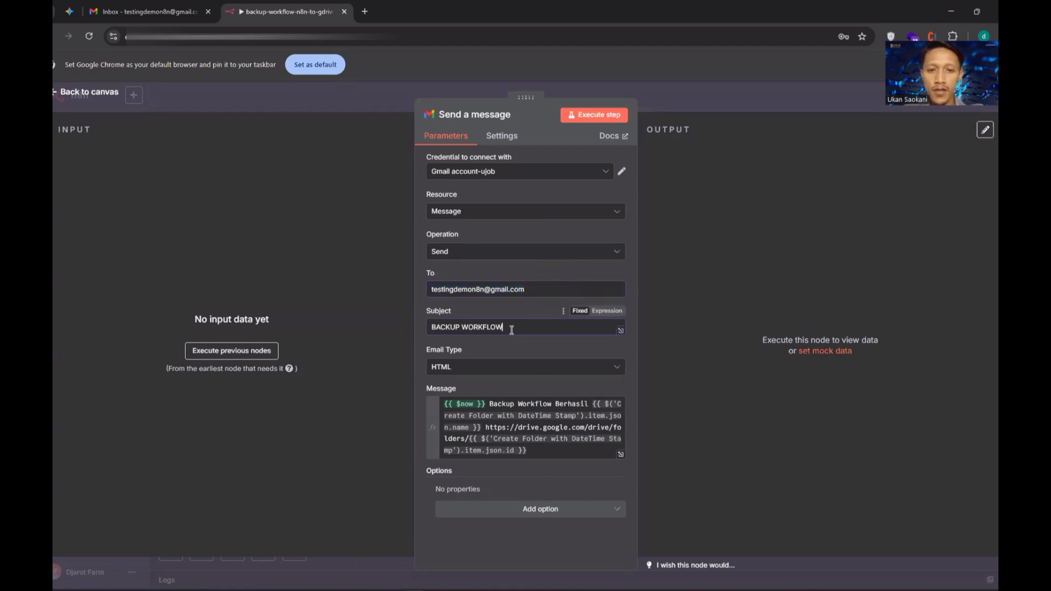
Examine the Message expression of the Send a message node, highlight its Google Drive folder link, and return to the canvas
left_click(489, 405)
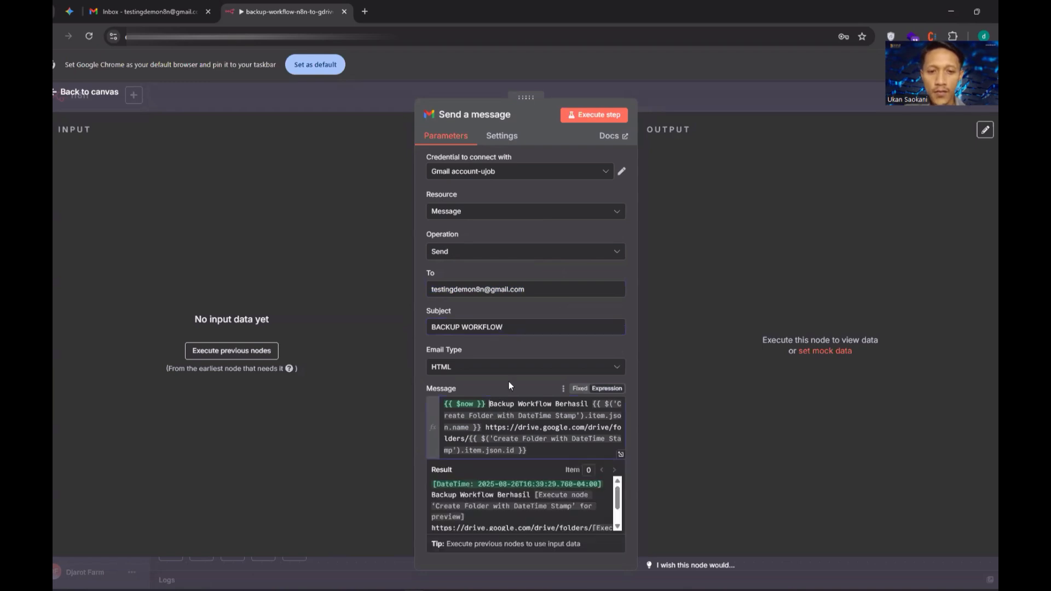
left_click(506, 380)
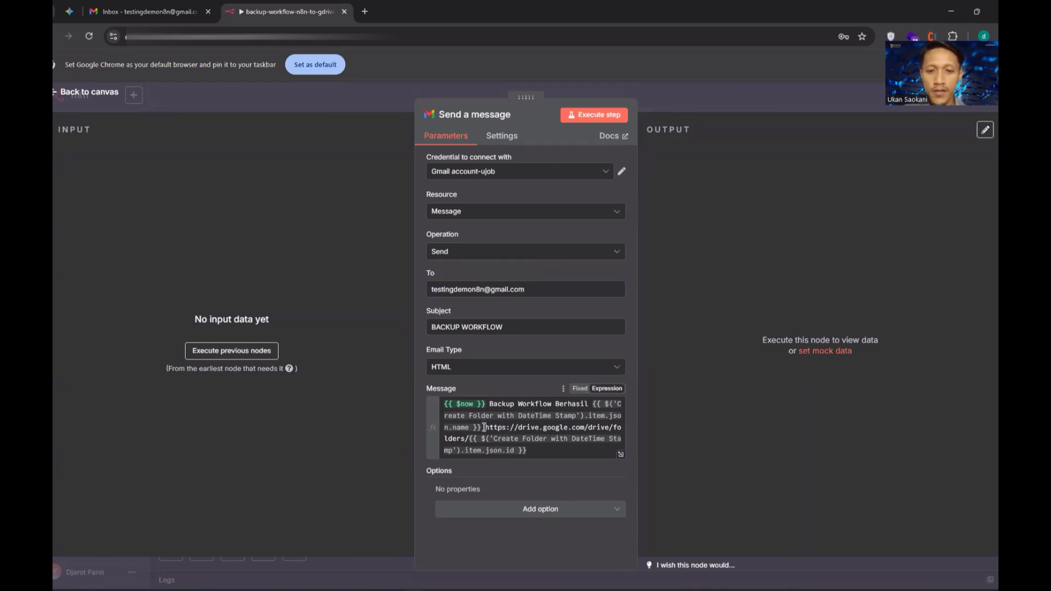
left_click_drag(485, 427, 531, 450)
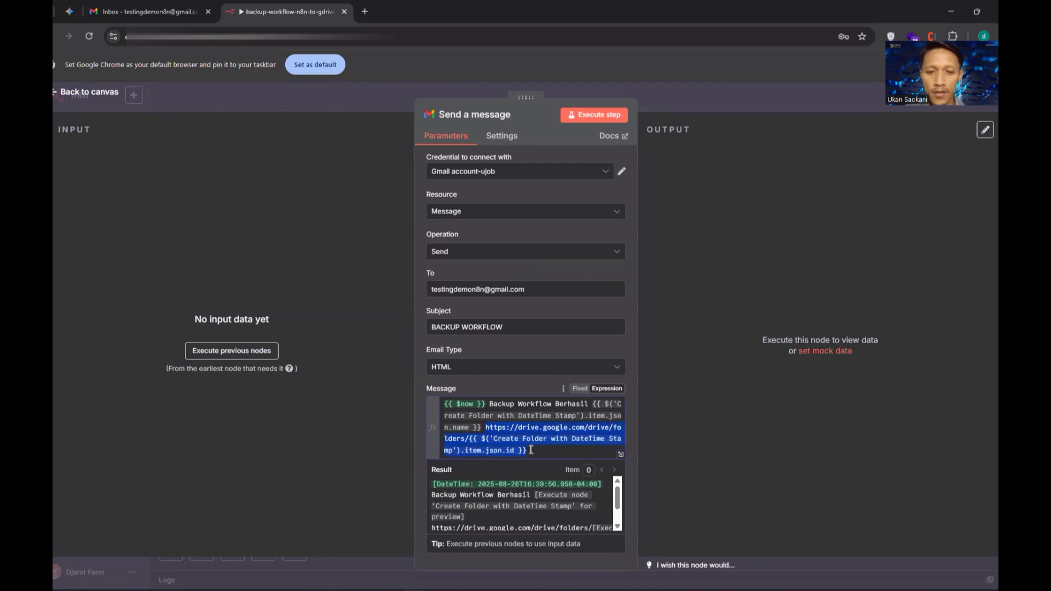
left_click(534, 450)
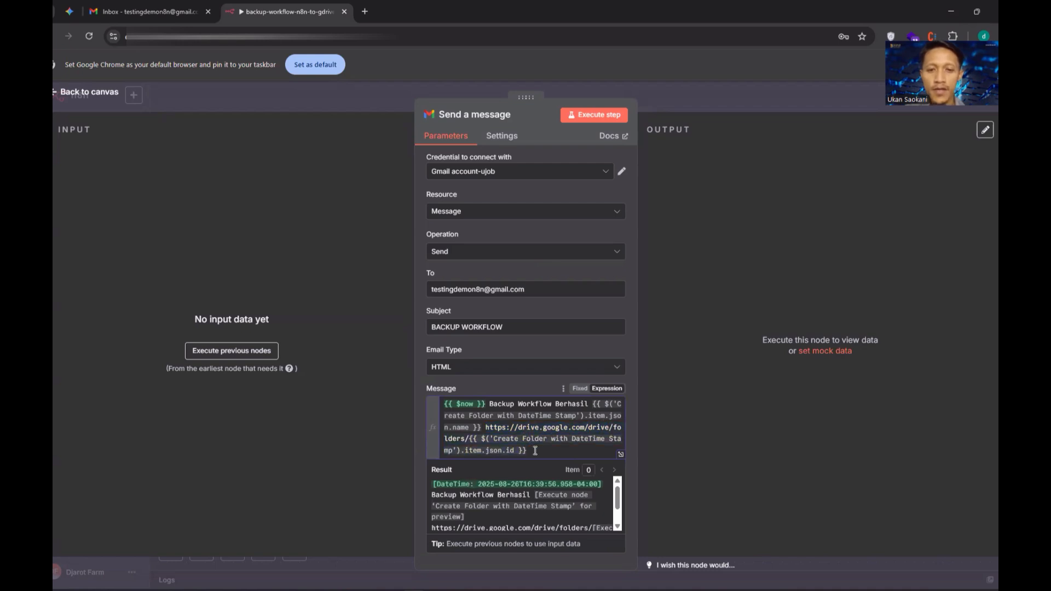
left_click(422, 377)
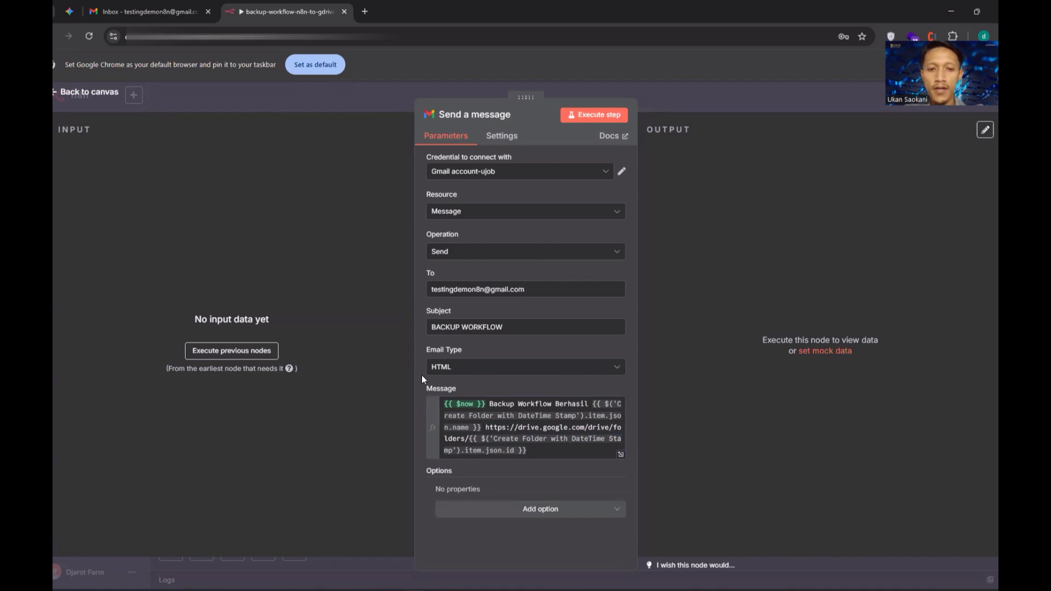
left_click(78, 95)
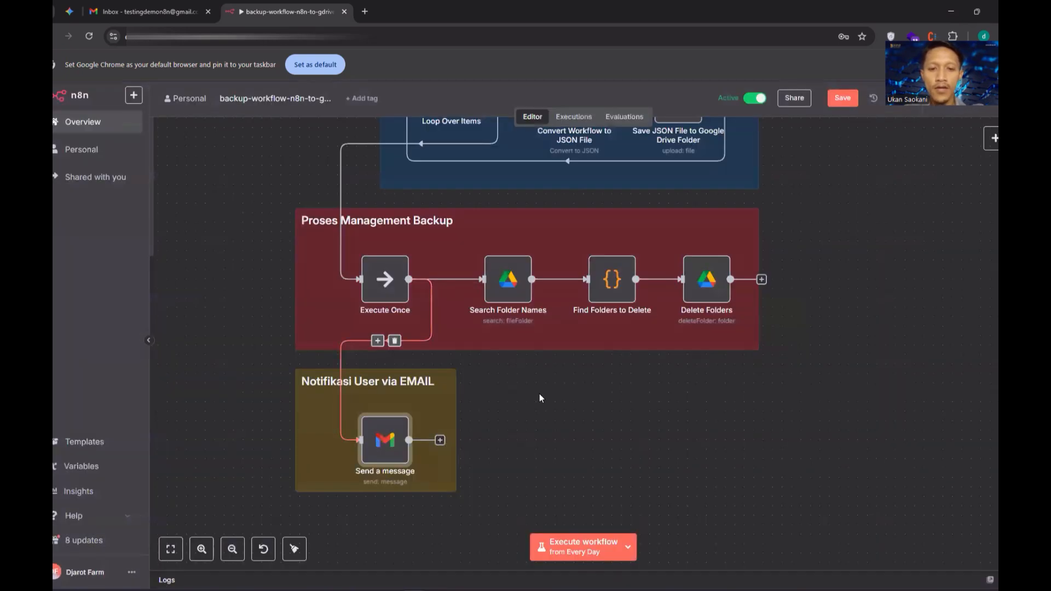
Deactivate the backup workflow and save it
scroll(217, 294, "up", 5)
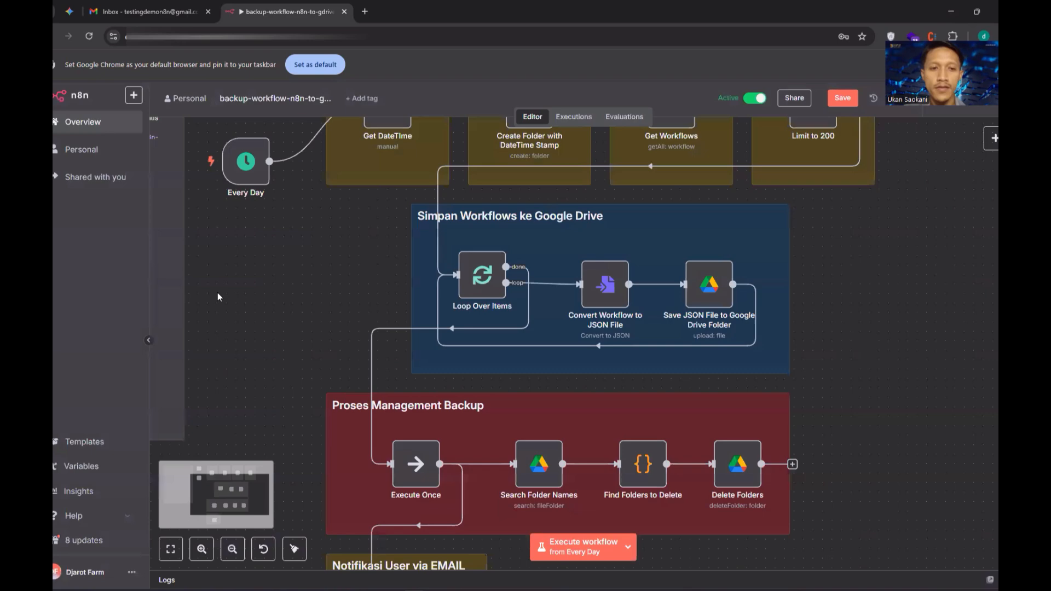
scroll(218, 297, "up", 1)
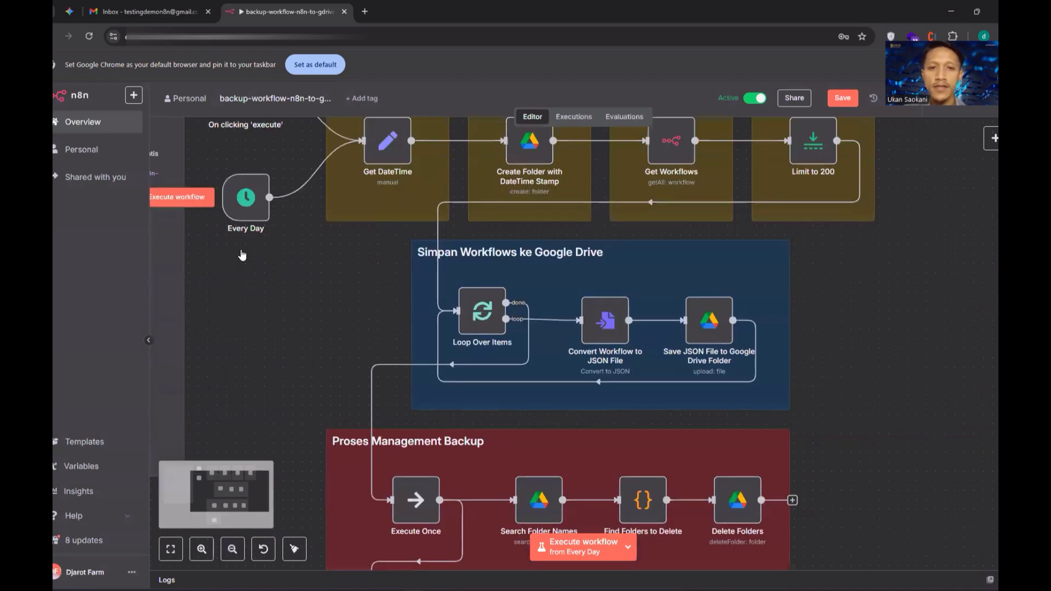
scroll(241, 250, "up", 2)
scroll(241, 253, "up", 1)
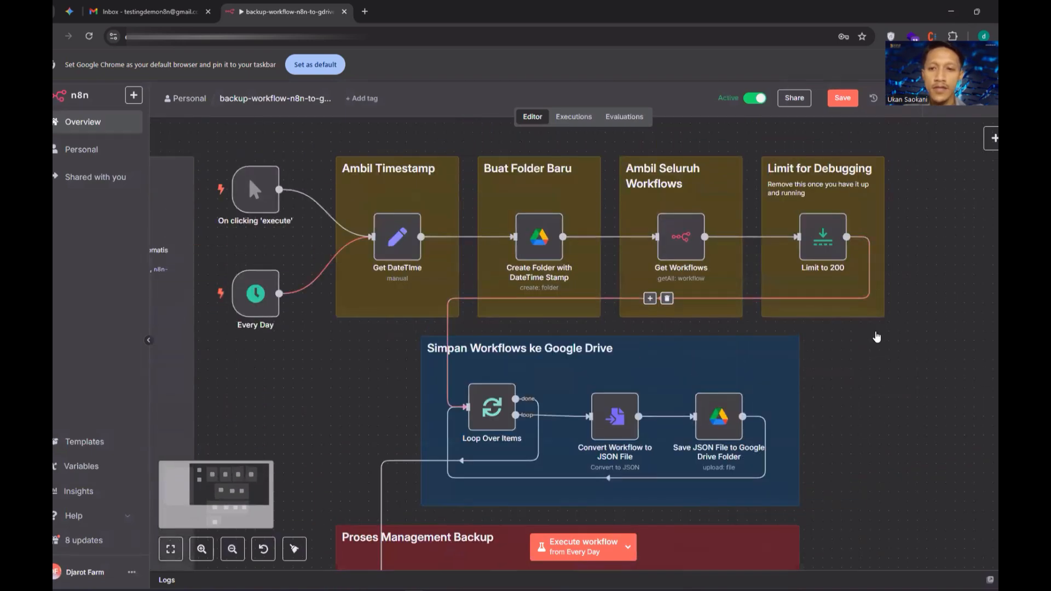
left_click(754, 98)
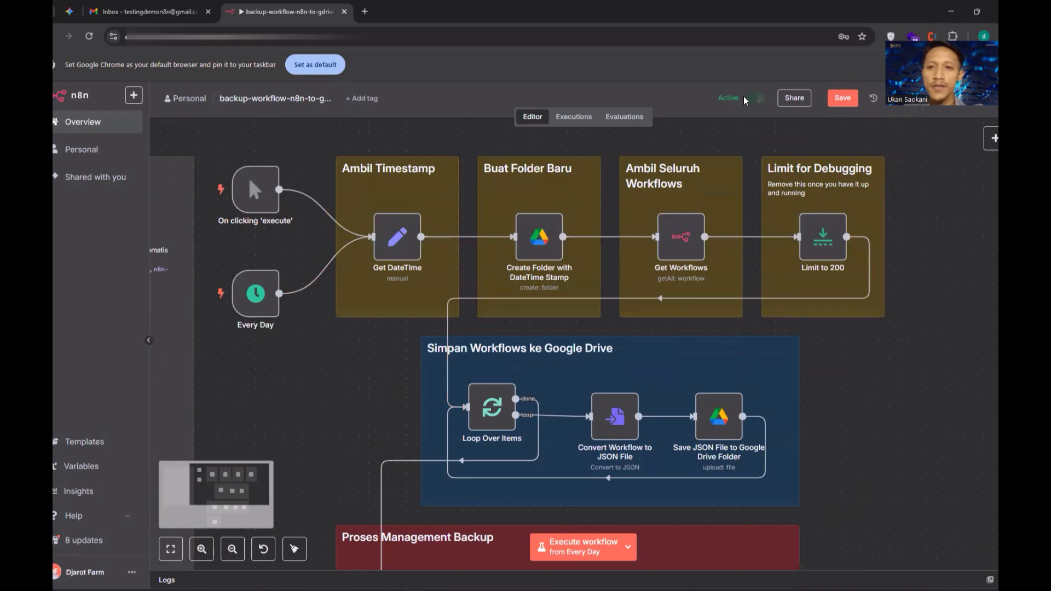
left_click(840, 98)
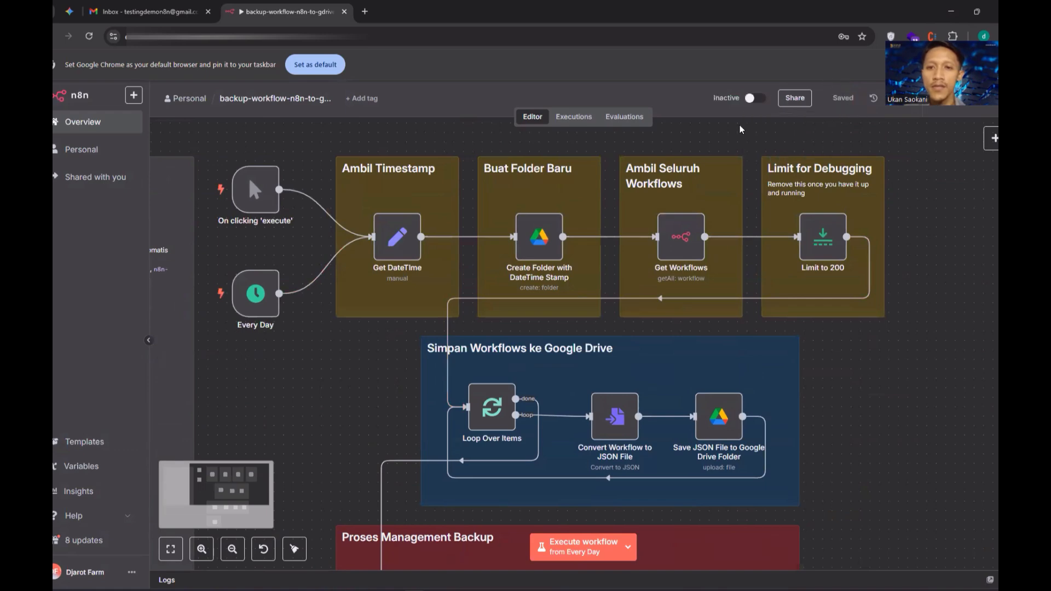
Execute the workflow from the On clicking 'execute' trigger and follow the run through to the Send a message node
mouse_move(259, 193)
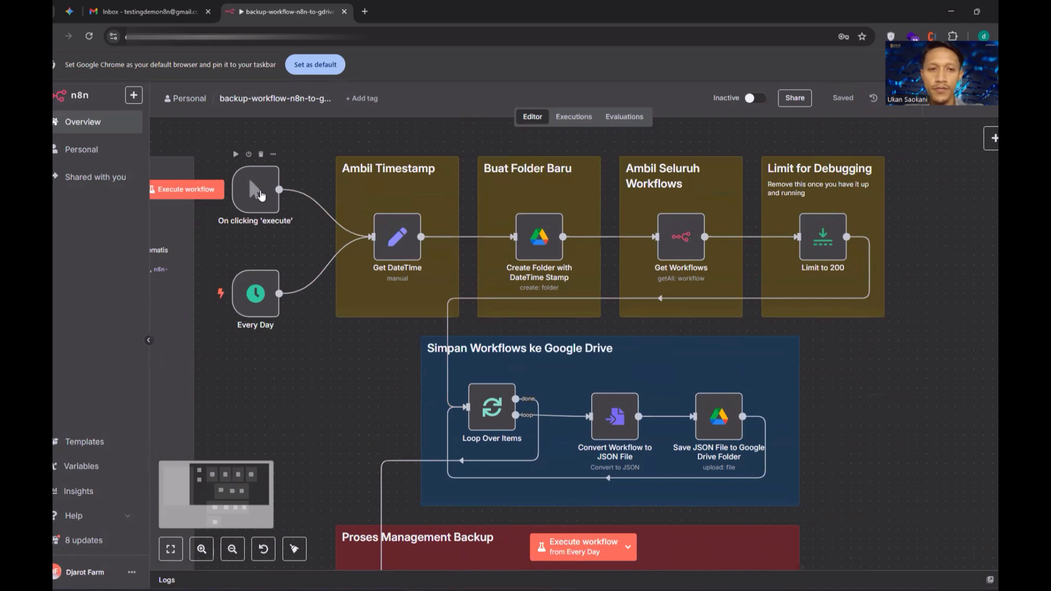
left_click(261, 195)
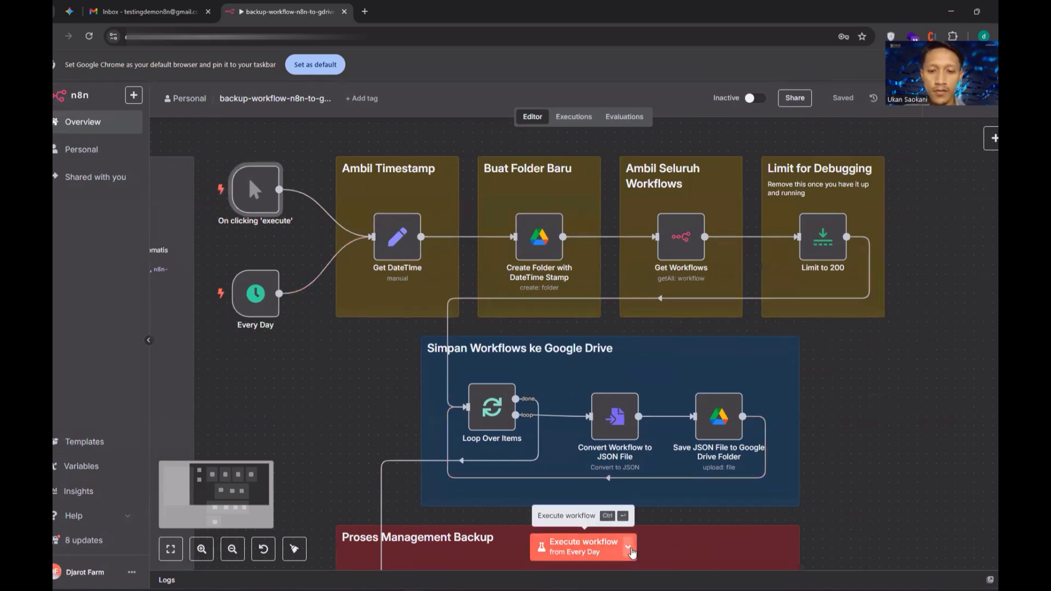
left_click(630, 548)
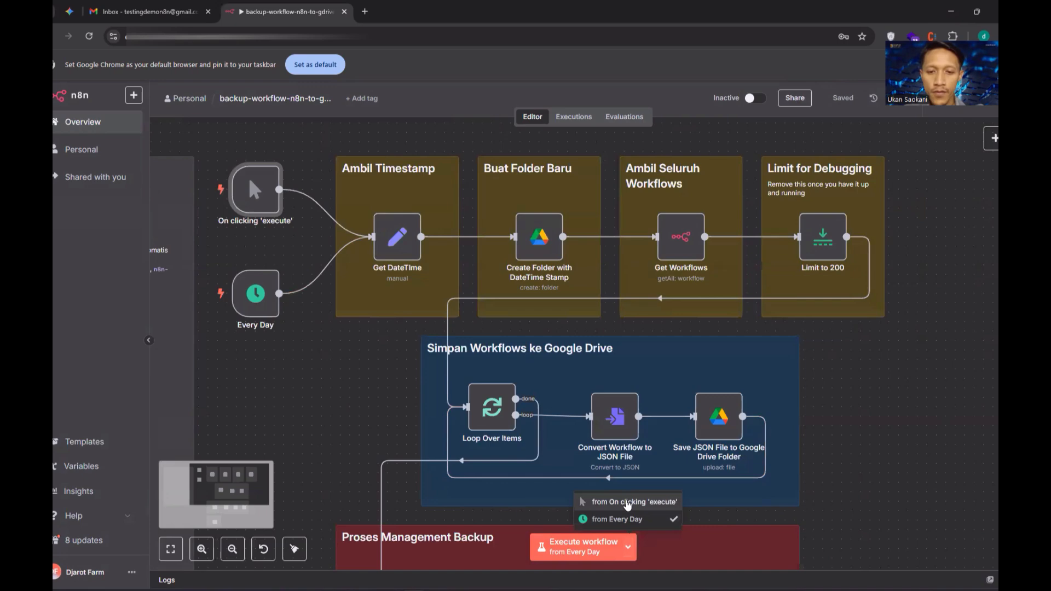
left_click(627, 503)
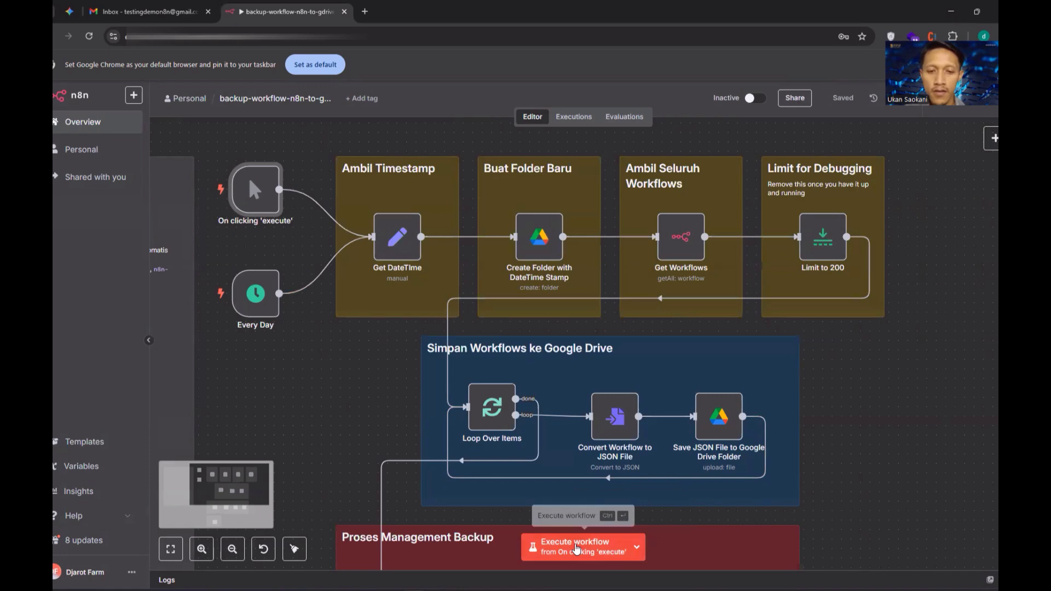
left_click(575, 547)
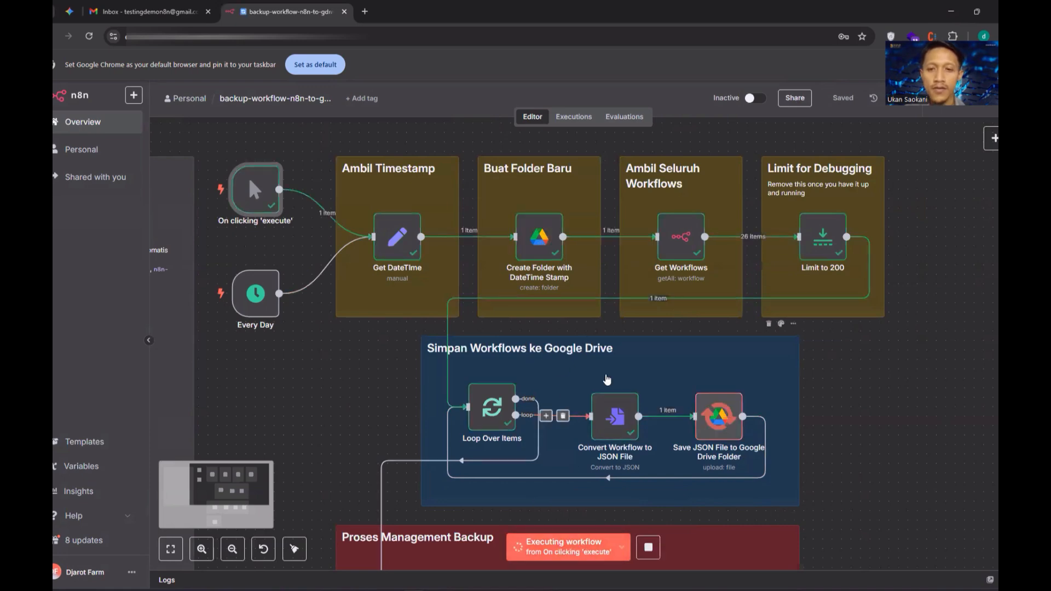
scroll(608, 397, "down", 1)
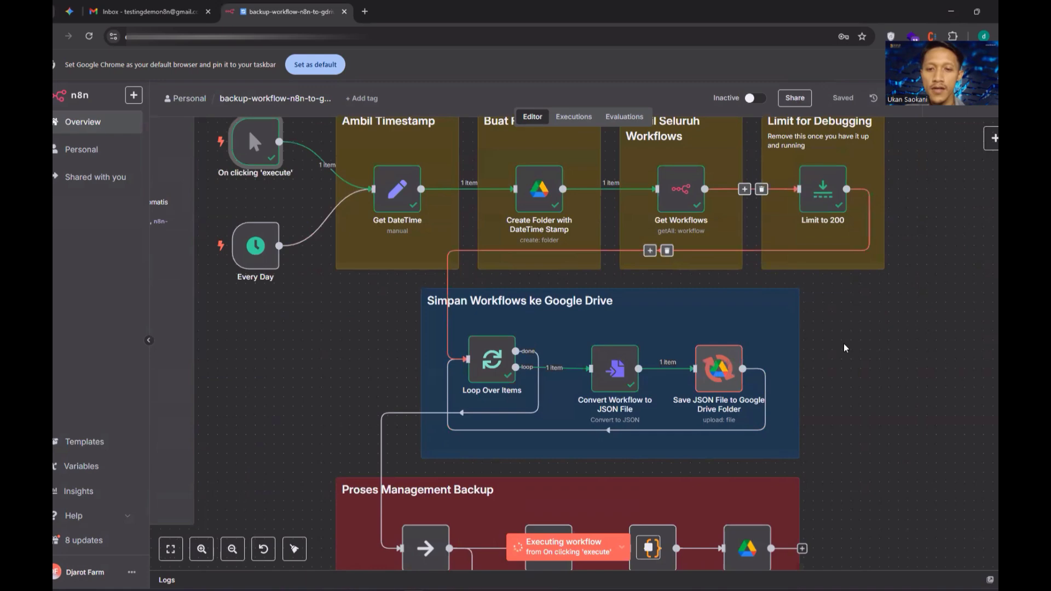
scroll(844, 345, "down", 2)
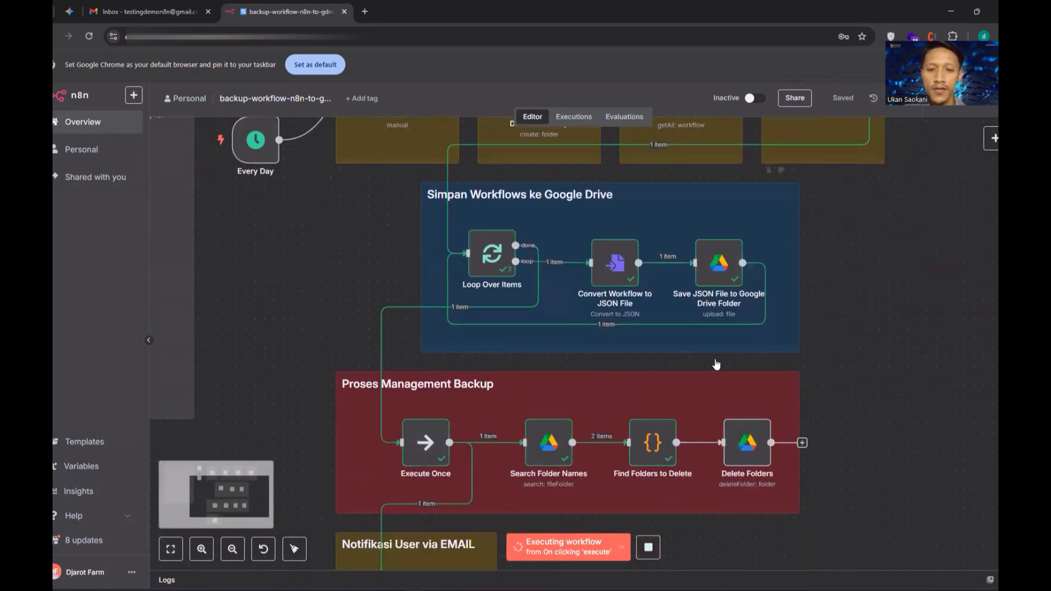
scroll(829, 397, "down", 2)
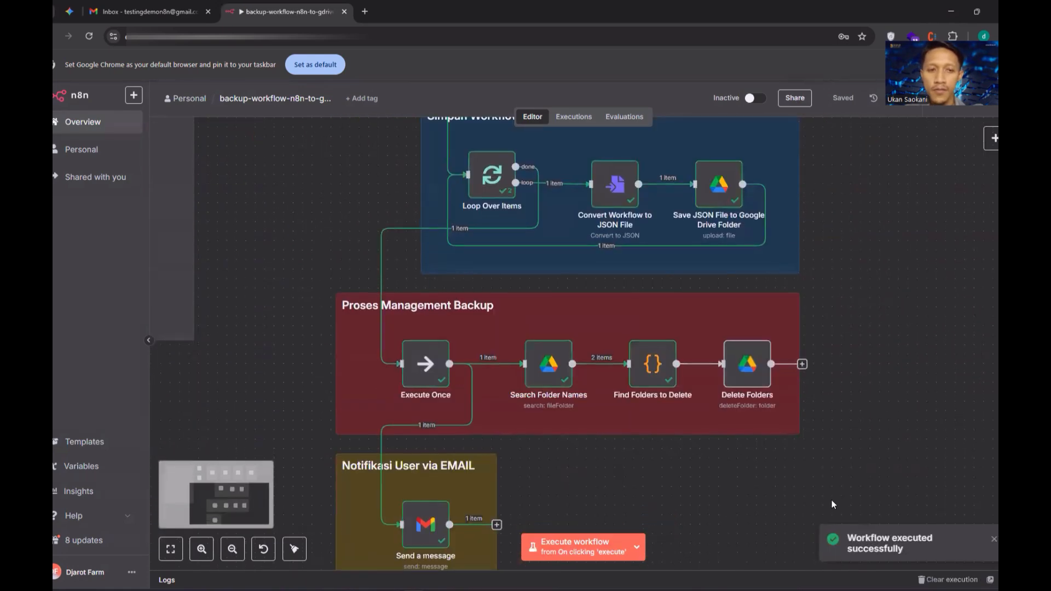
Switch to Gmail, refresh the inbox, and open the BACKUP WORKFLOW notification email
left_click(145, 12)
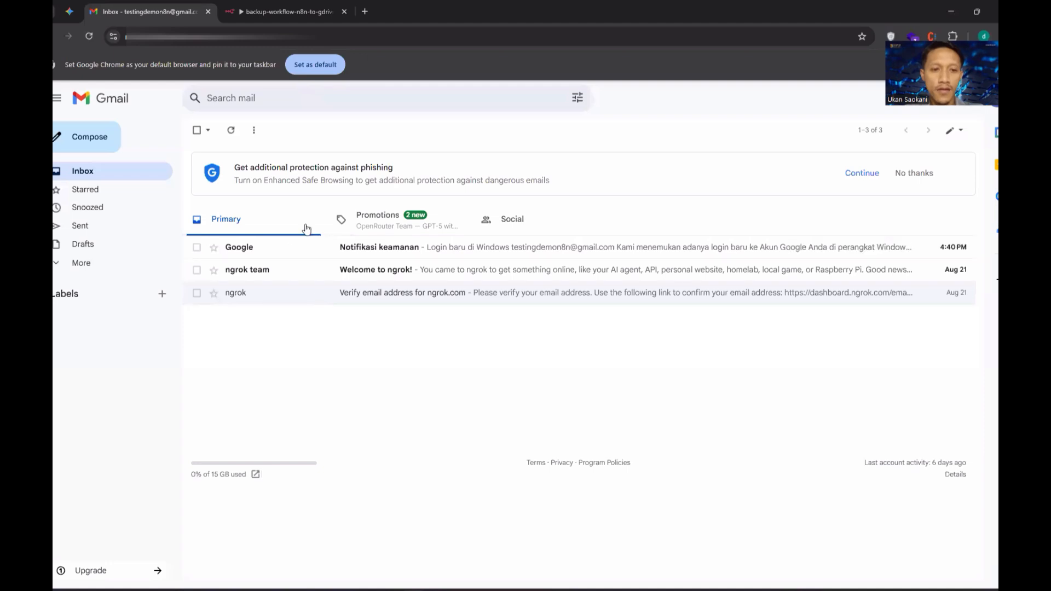
left_click(230, 131)
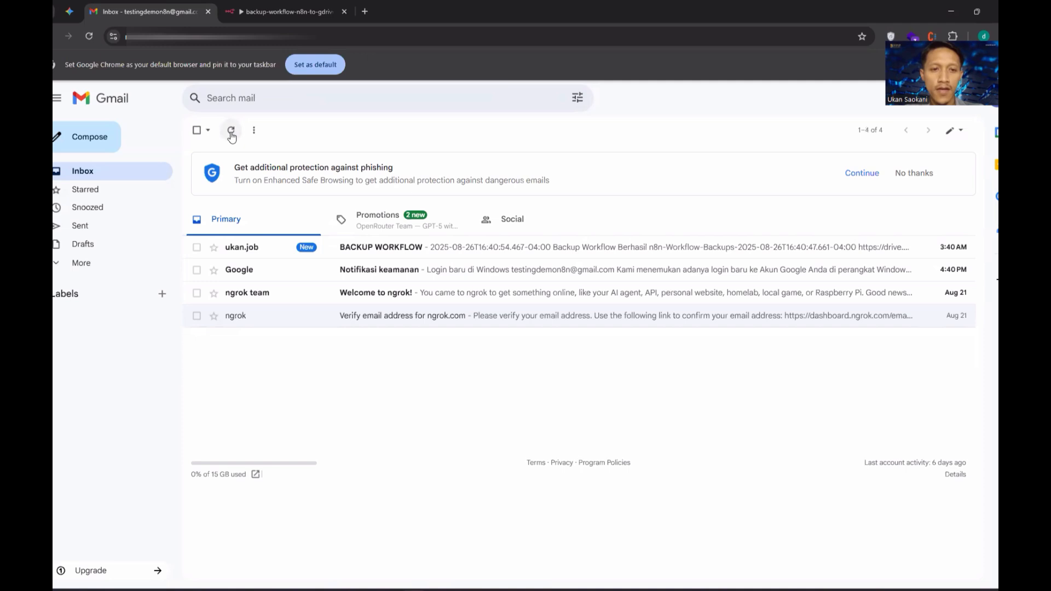
left_click(413, 253)
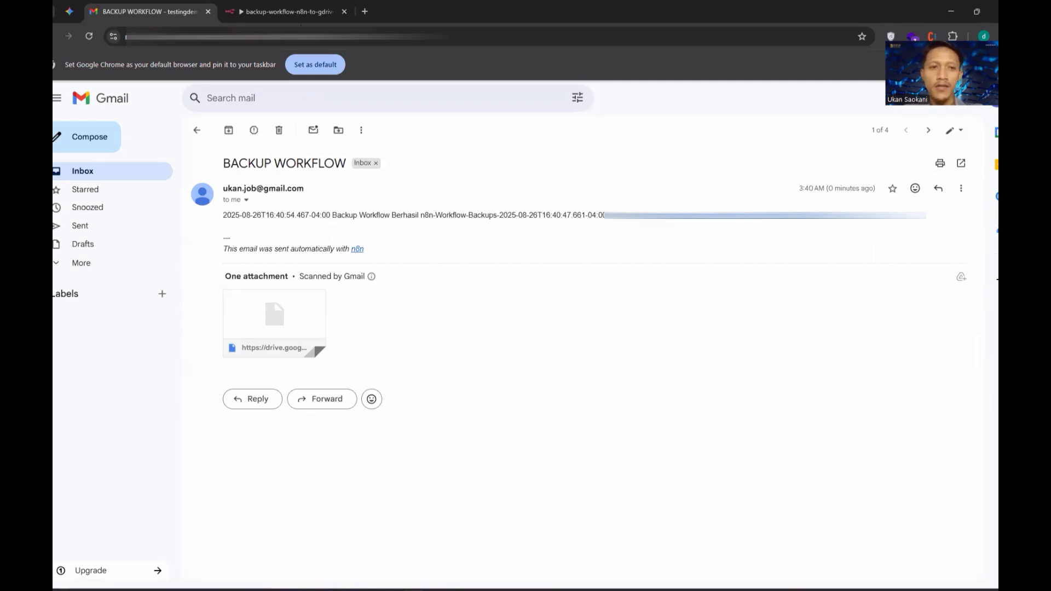
Switch back to the n8n workflow and look over the executed nodes back up to the triggers
left_click(283, 15)
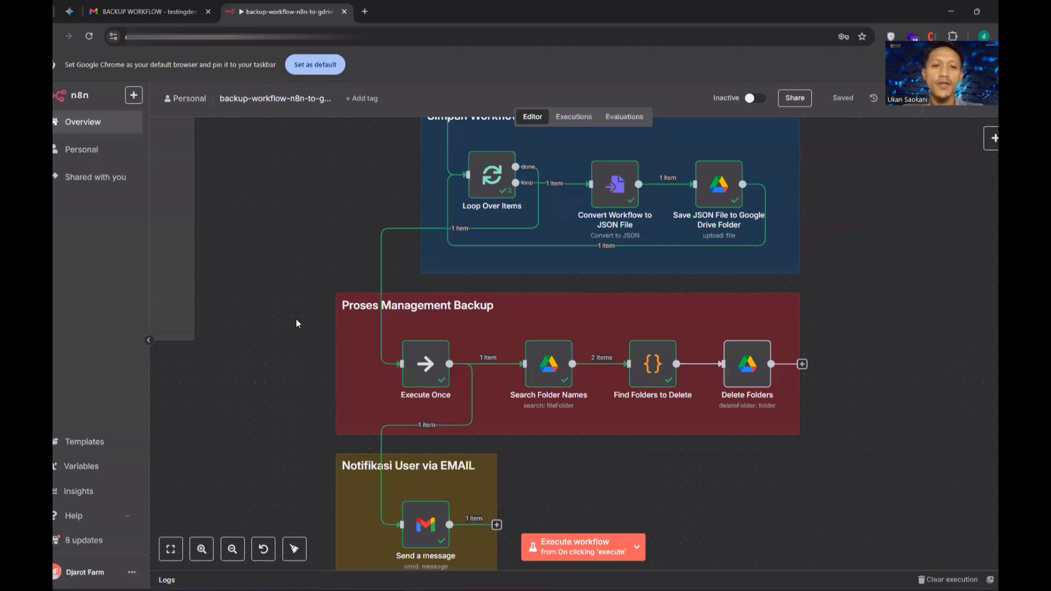
scroll(298, 323, "up", 5)
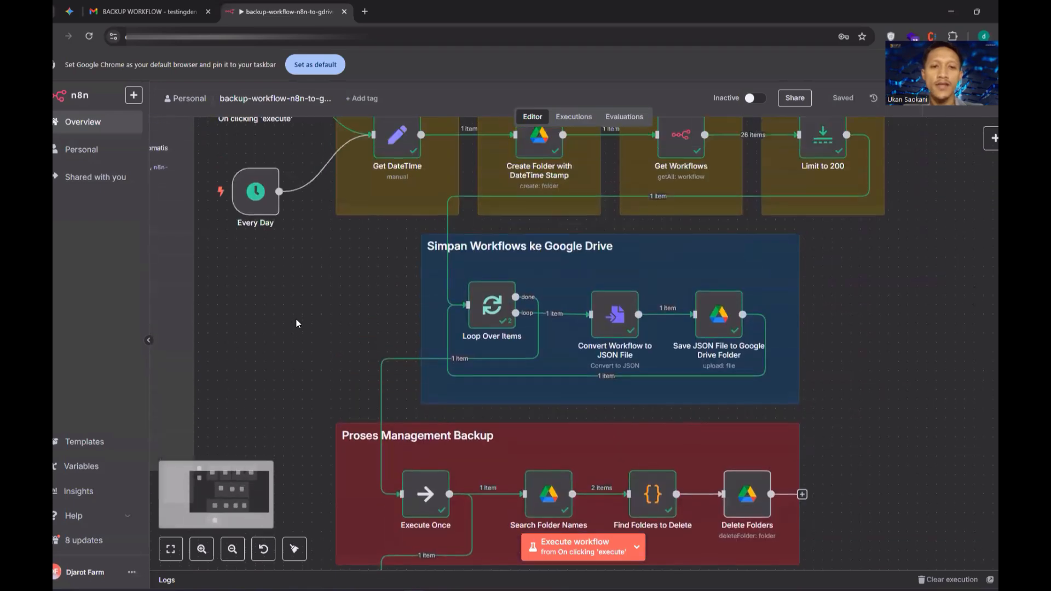
scroll(297, 323, "up", 4)
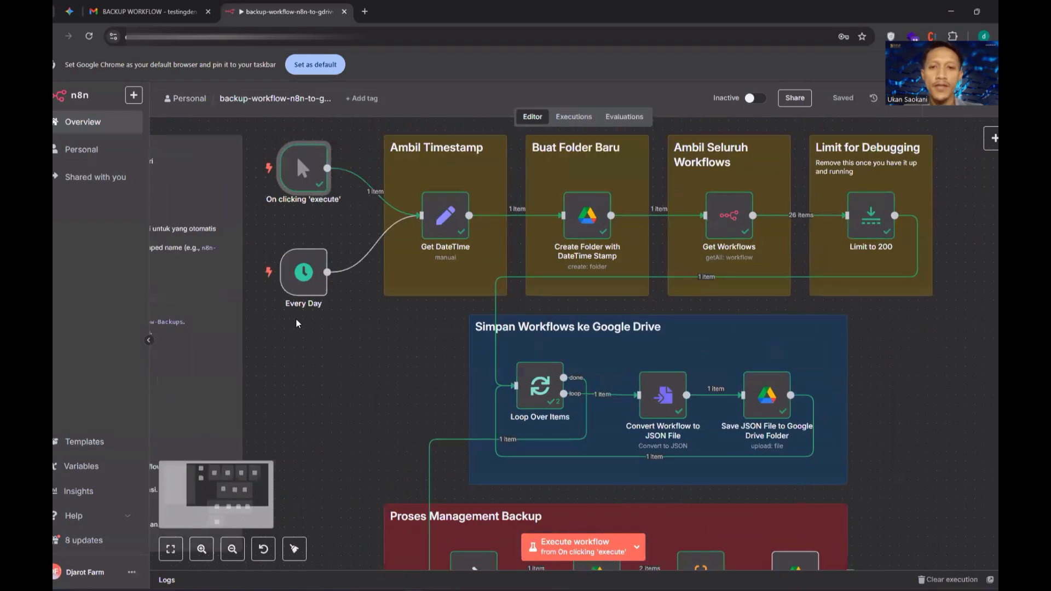